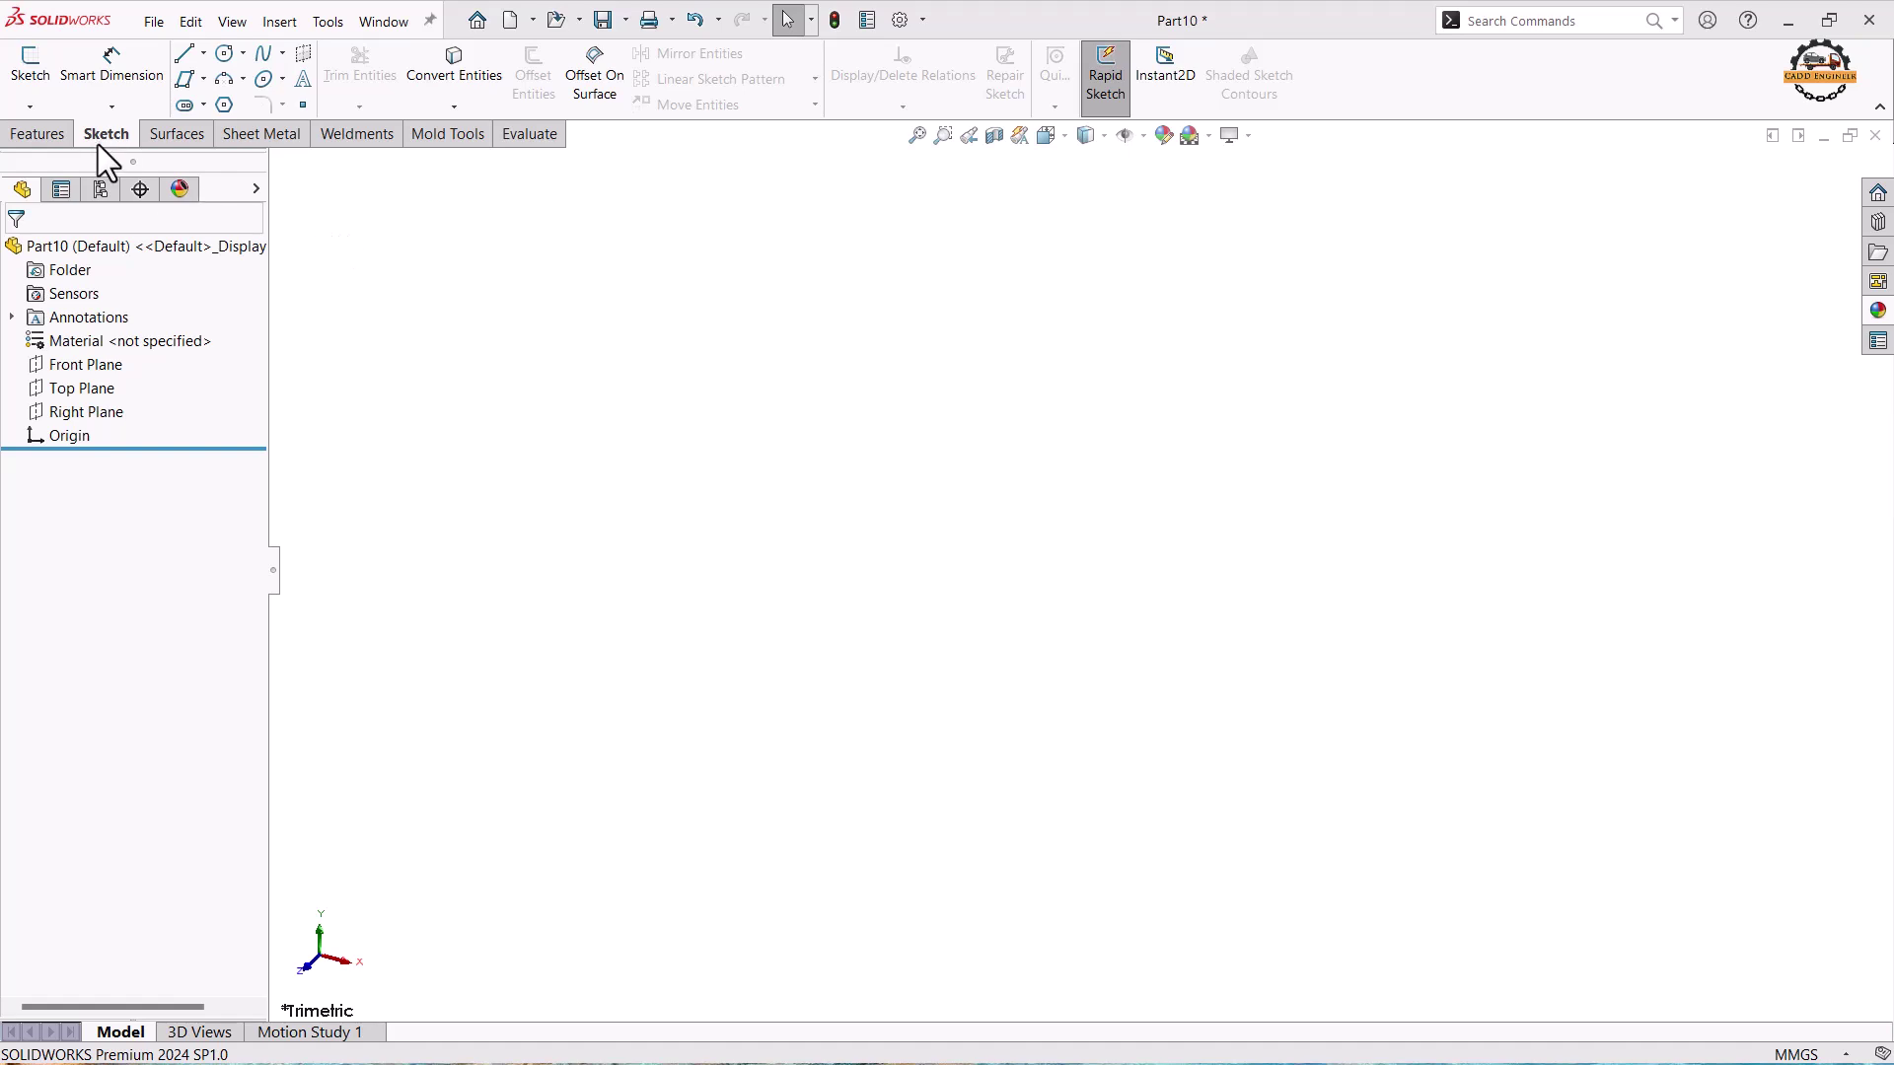
Start a sketch on the Top Plane and draw a six-sided polygon centred on the origin.
click(30, 65)
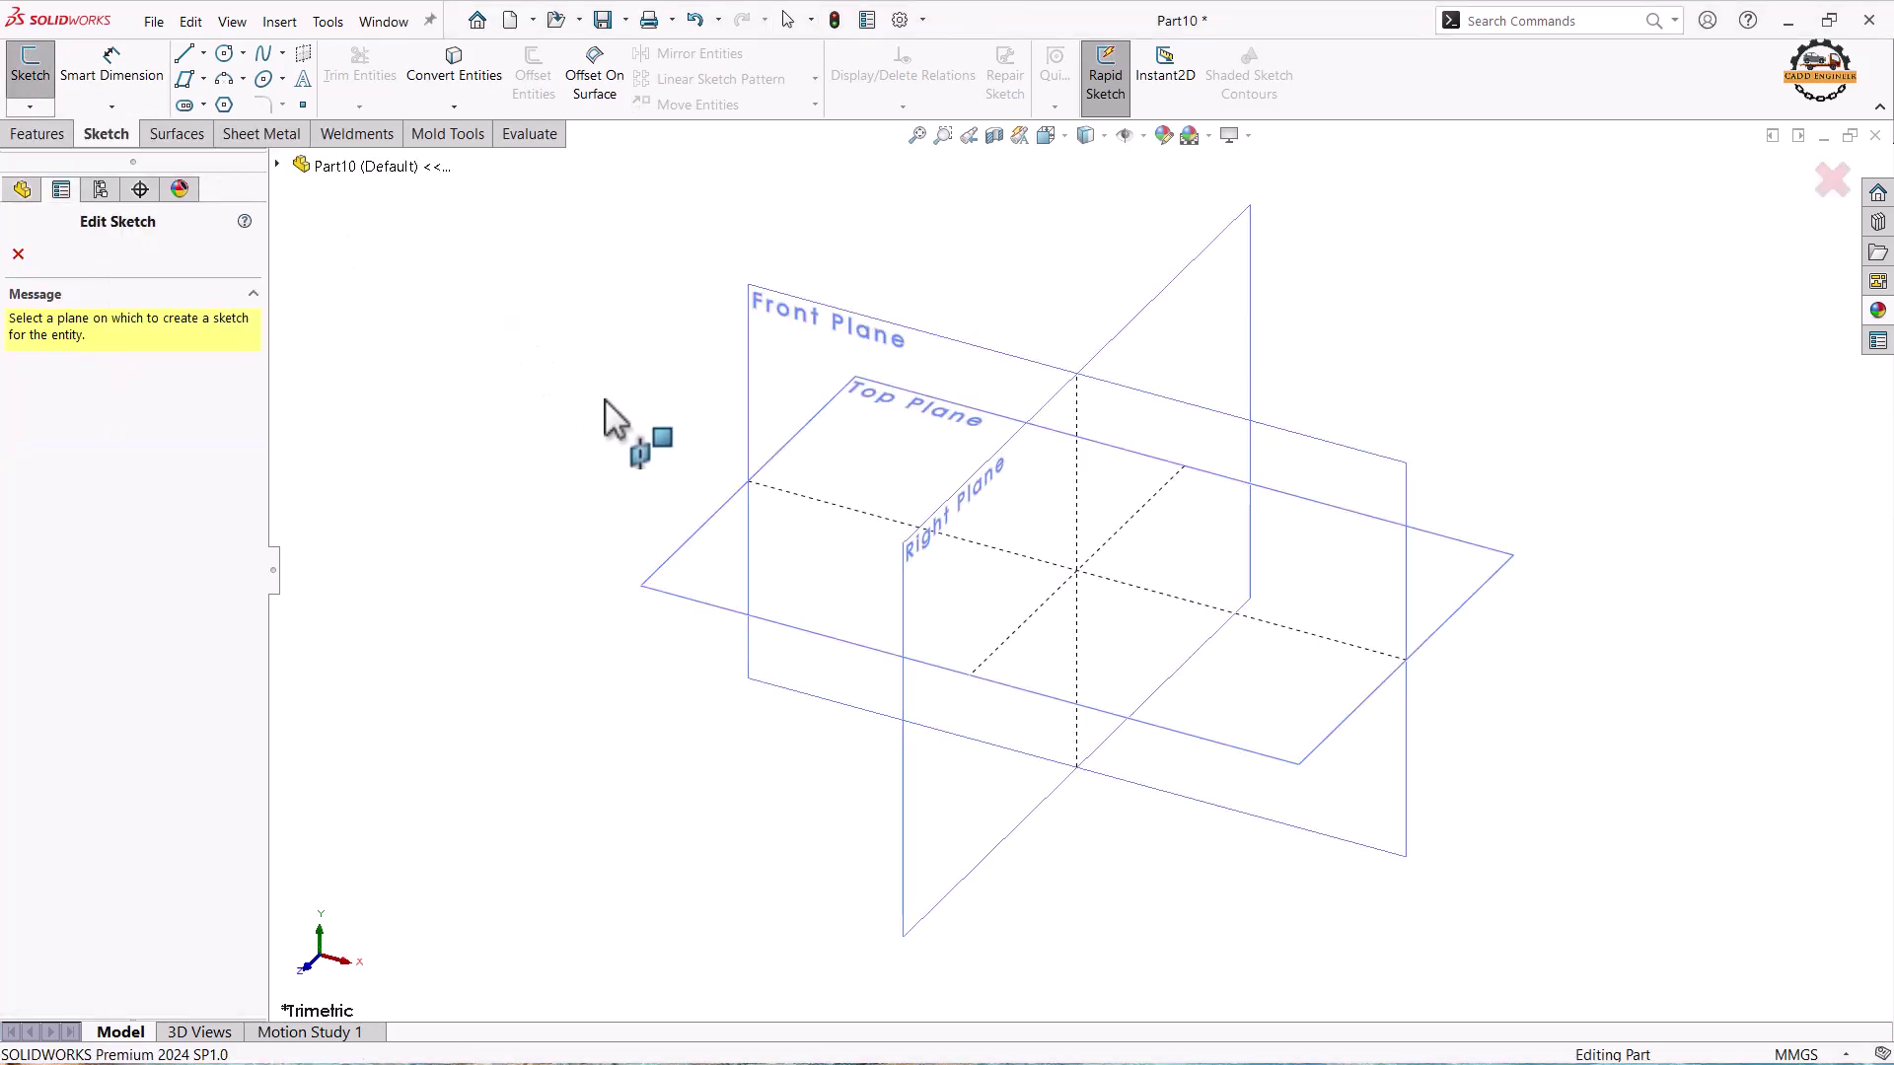
click(690, 533)
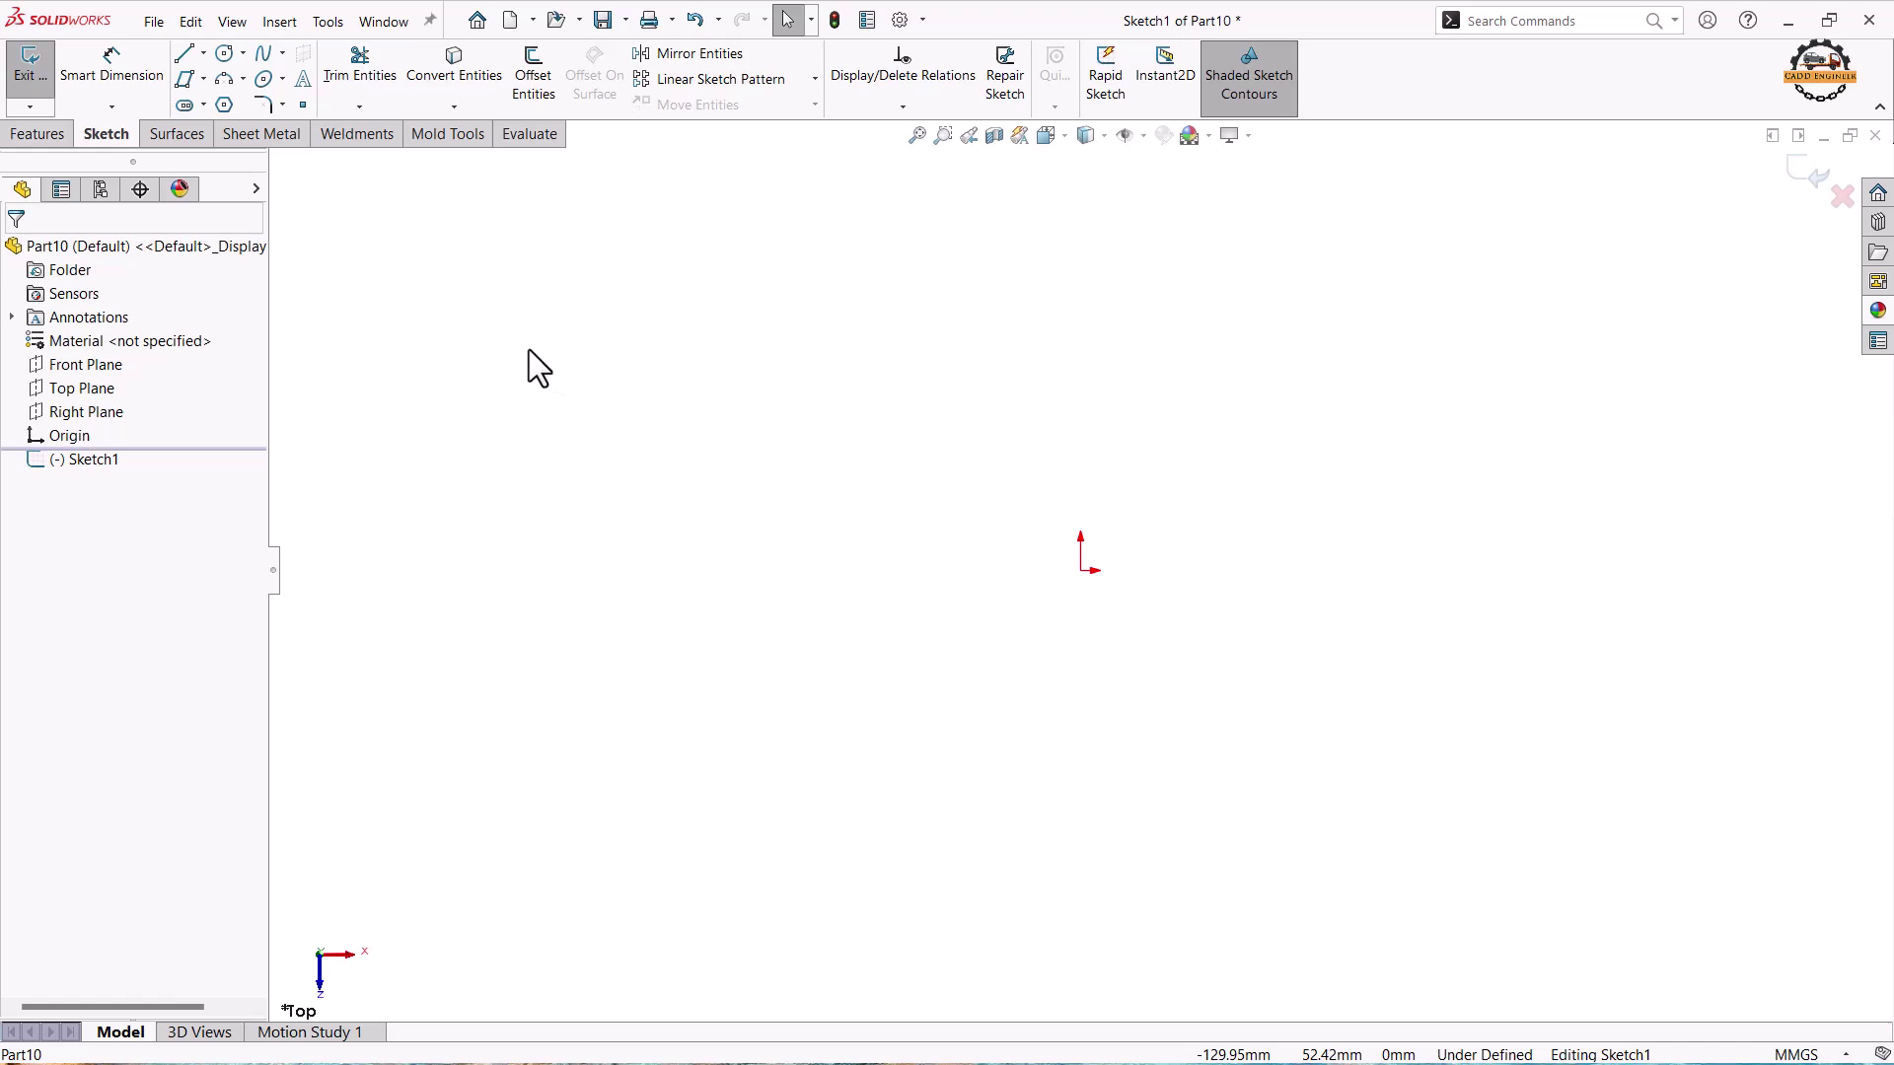
click(226, 103)
double_click(105, 393)
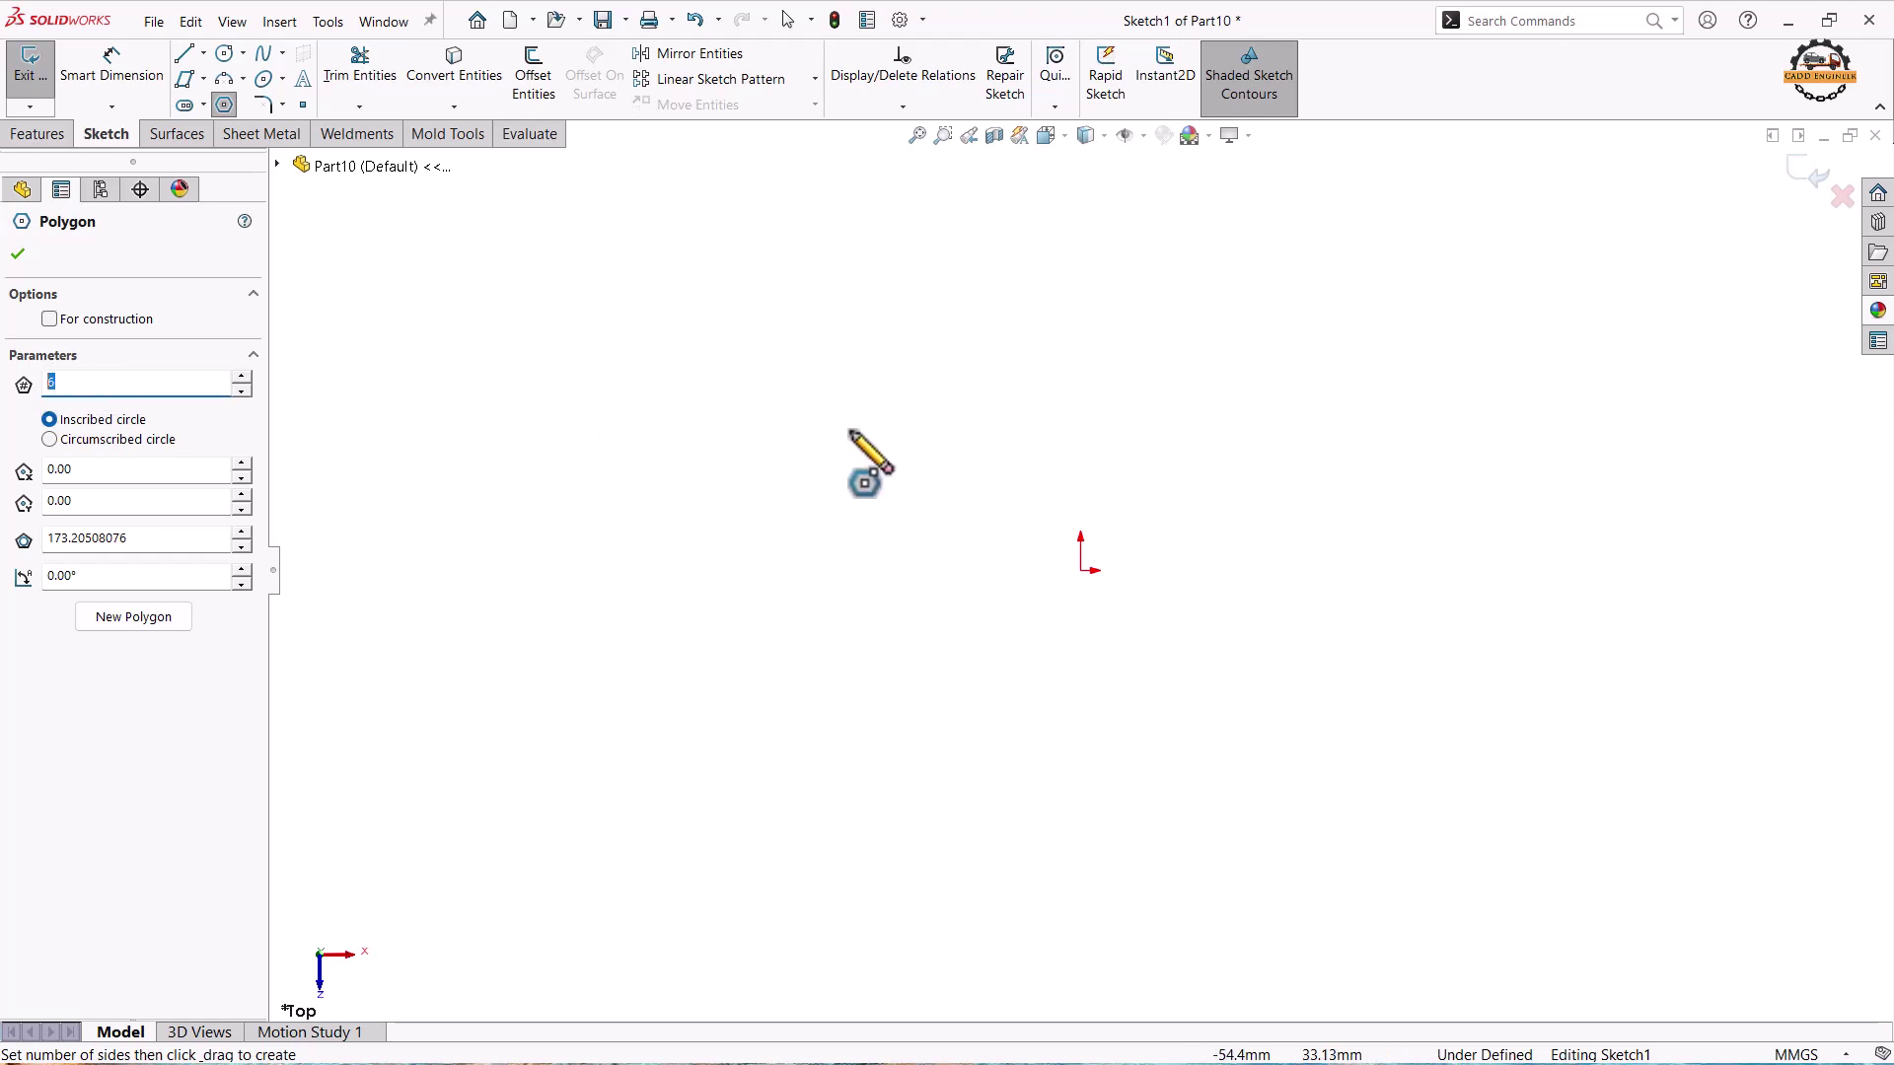
mouse_move(1082, 570)
mouse_down()
mouse_move(1161, 519)
mouse_move(1158, 432)
mouse_up()
key(Escape)
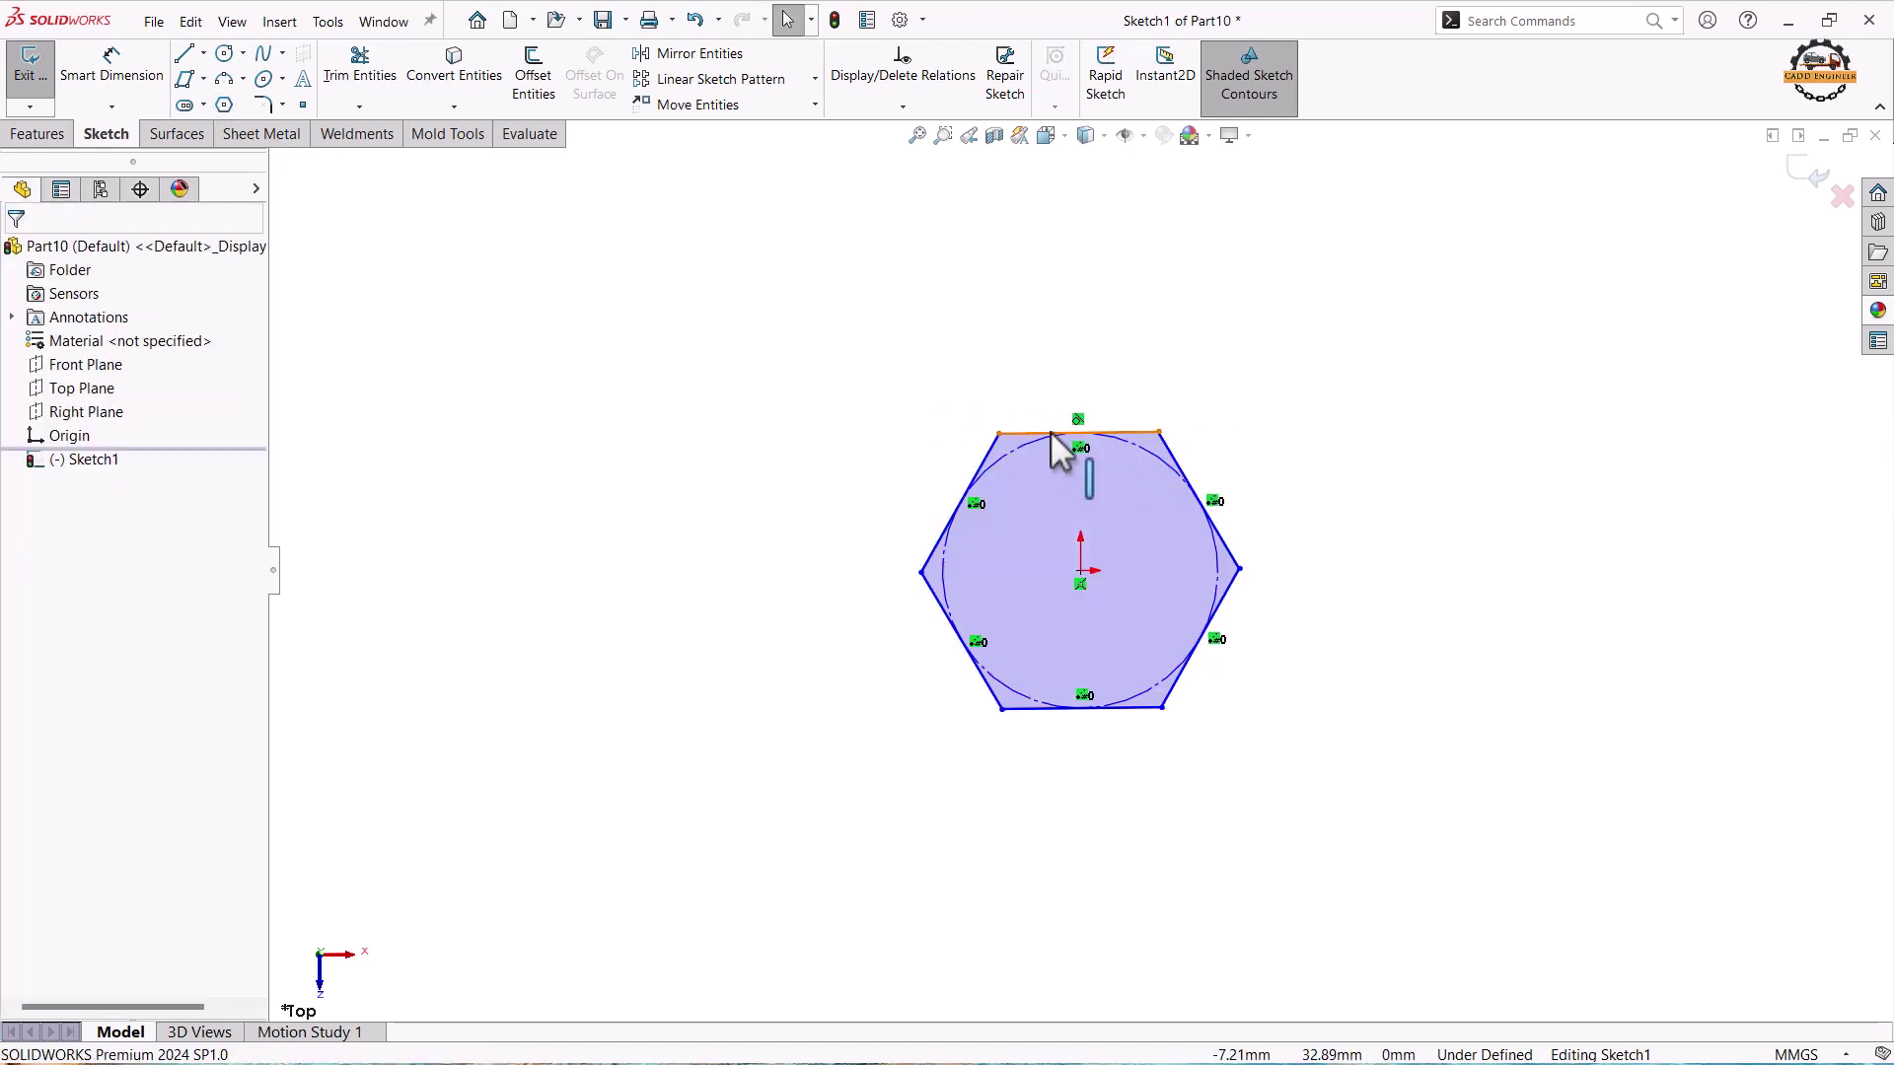
Dimension the hexagon to 20 mm between two vertices and close Sketch1.
click(1048, 433)
click(913, 337)
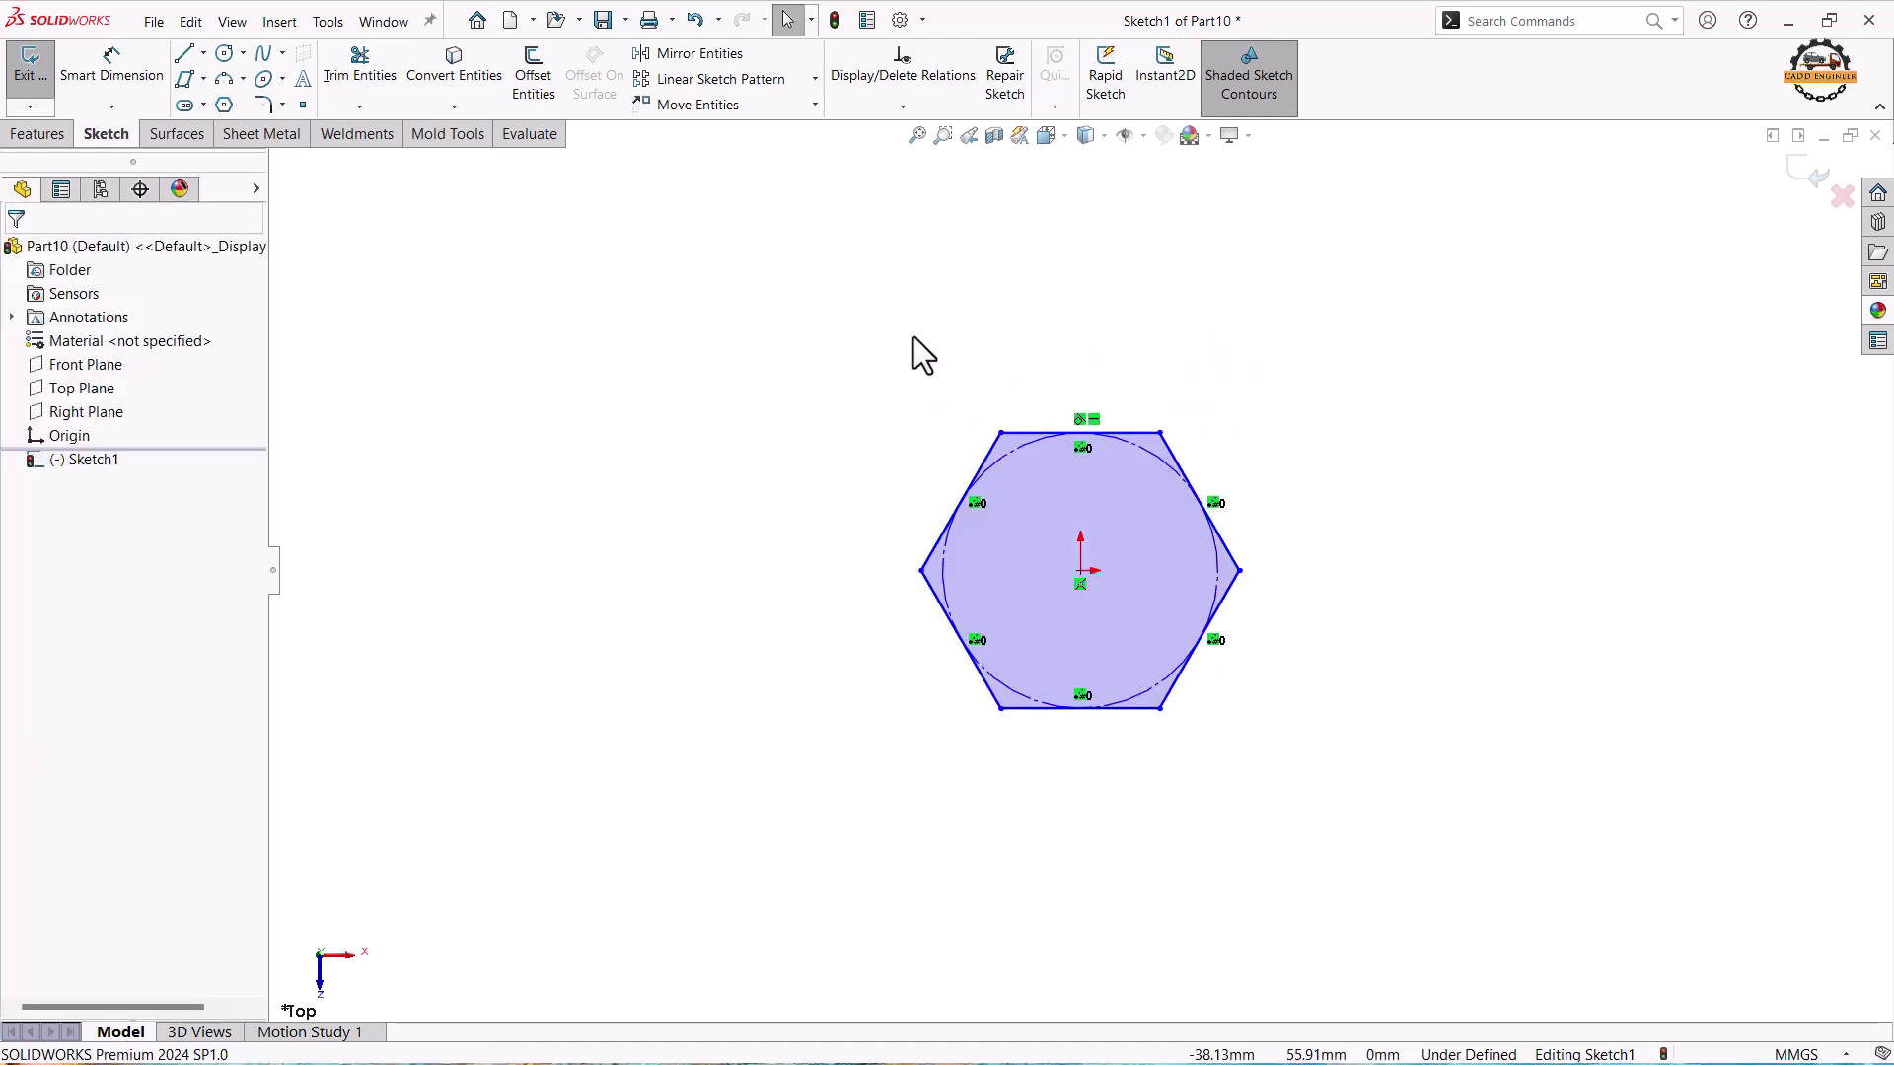
click(111, 67)
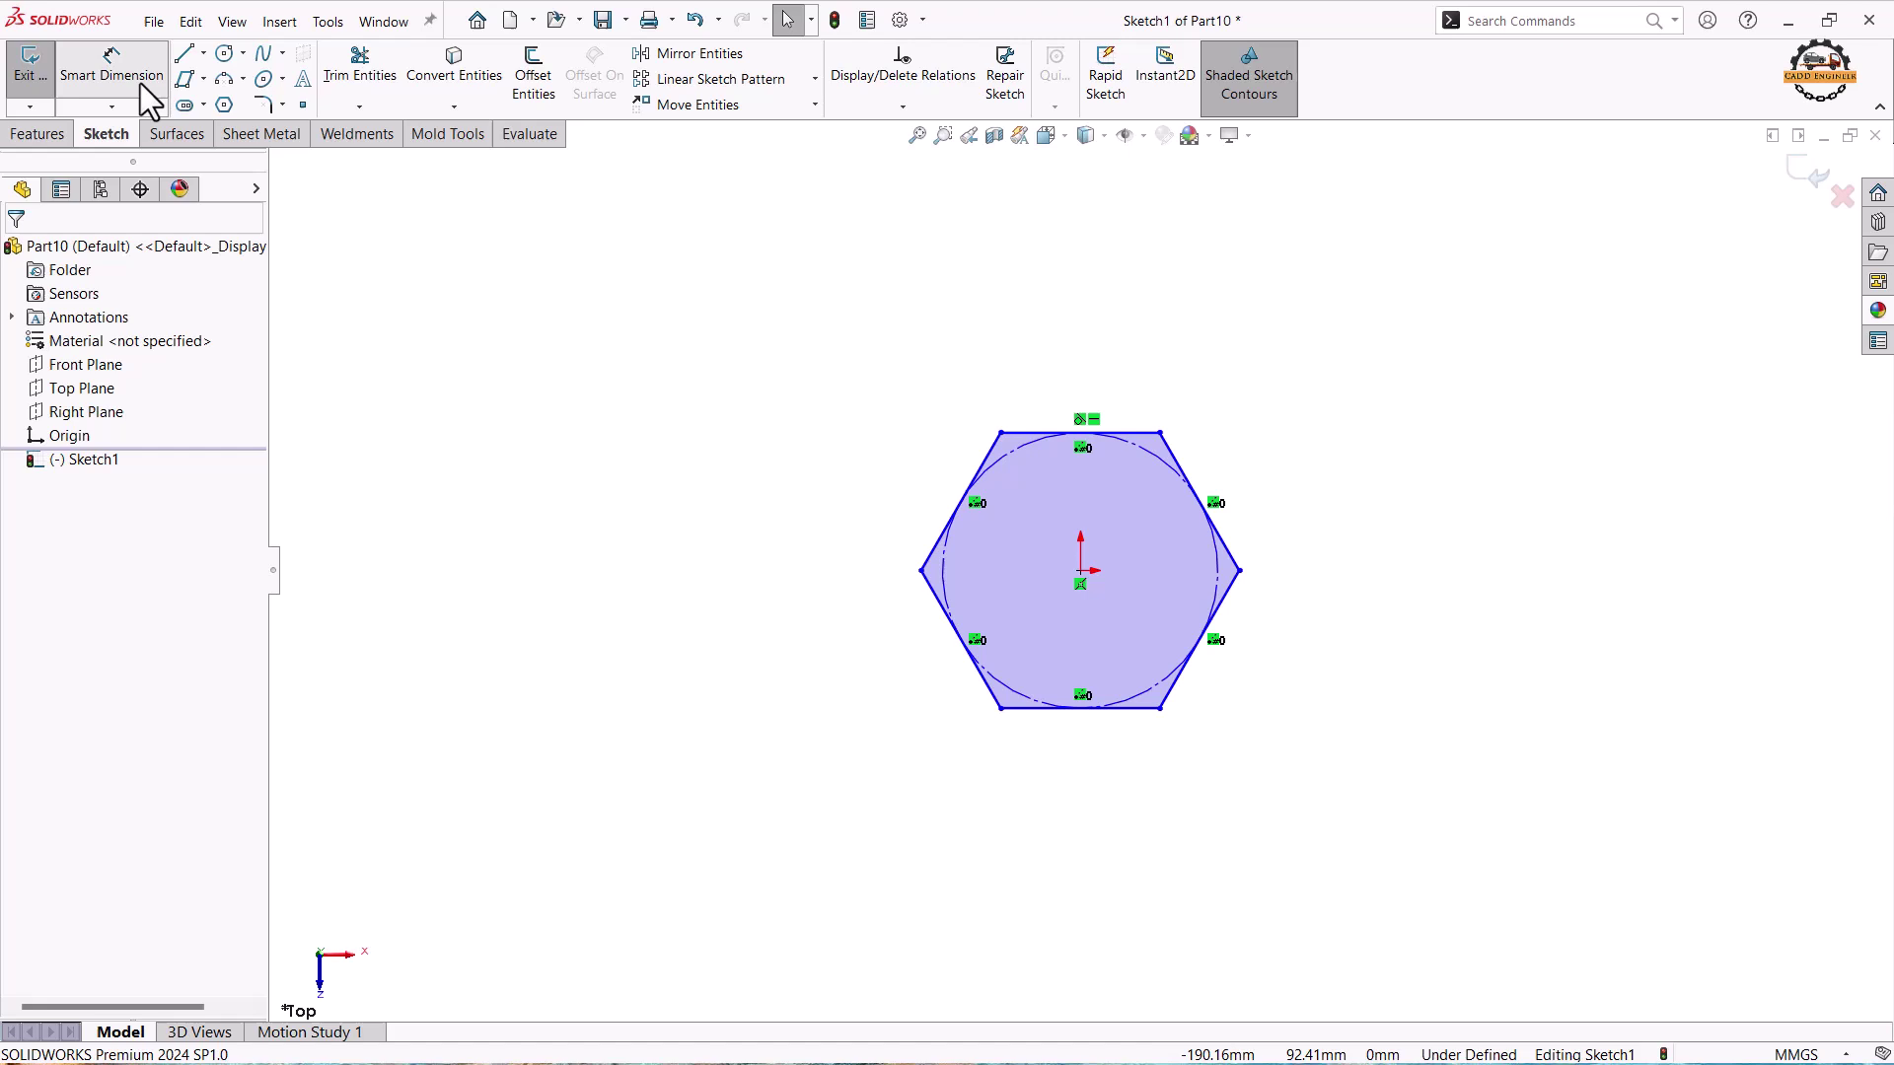
click(1001, 433)
click(1240, 569)
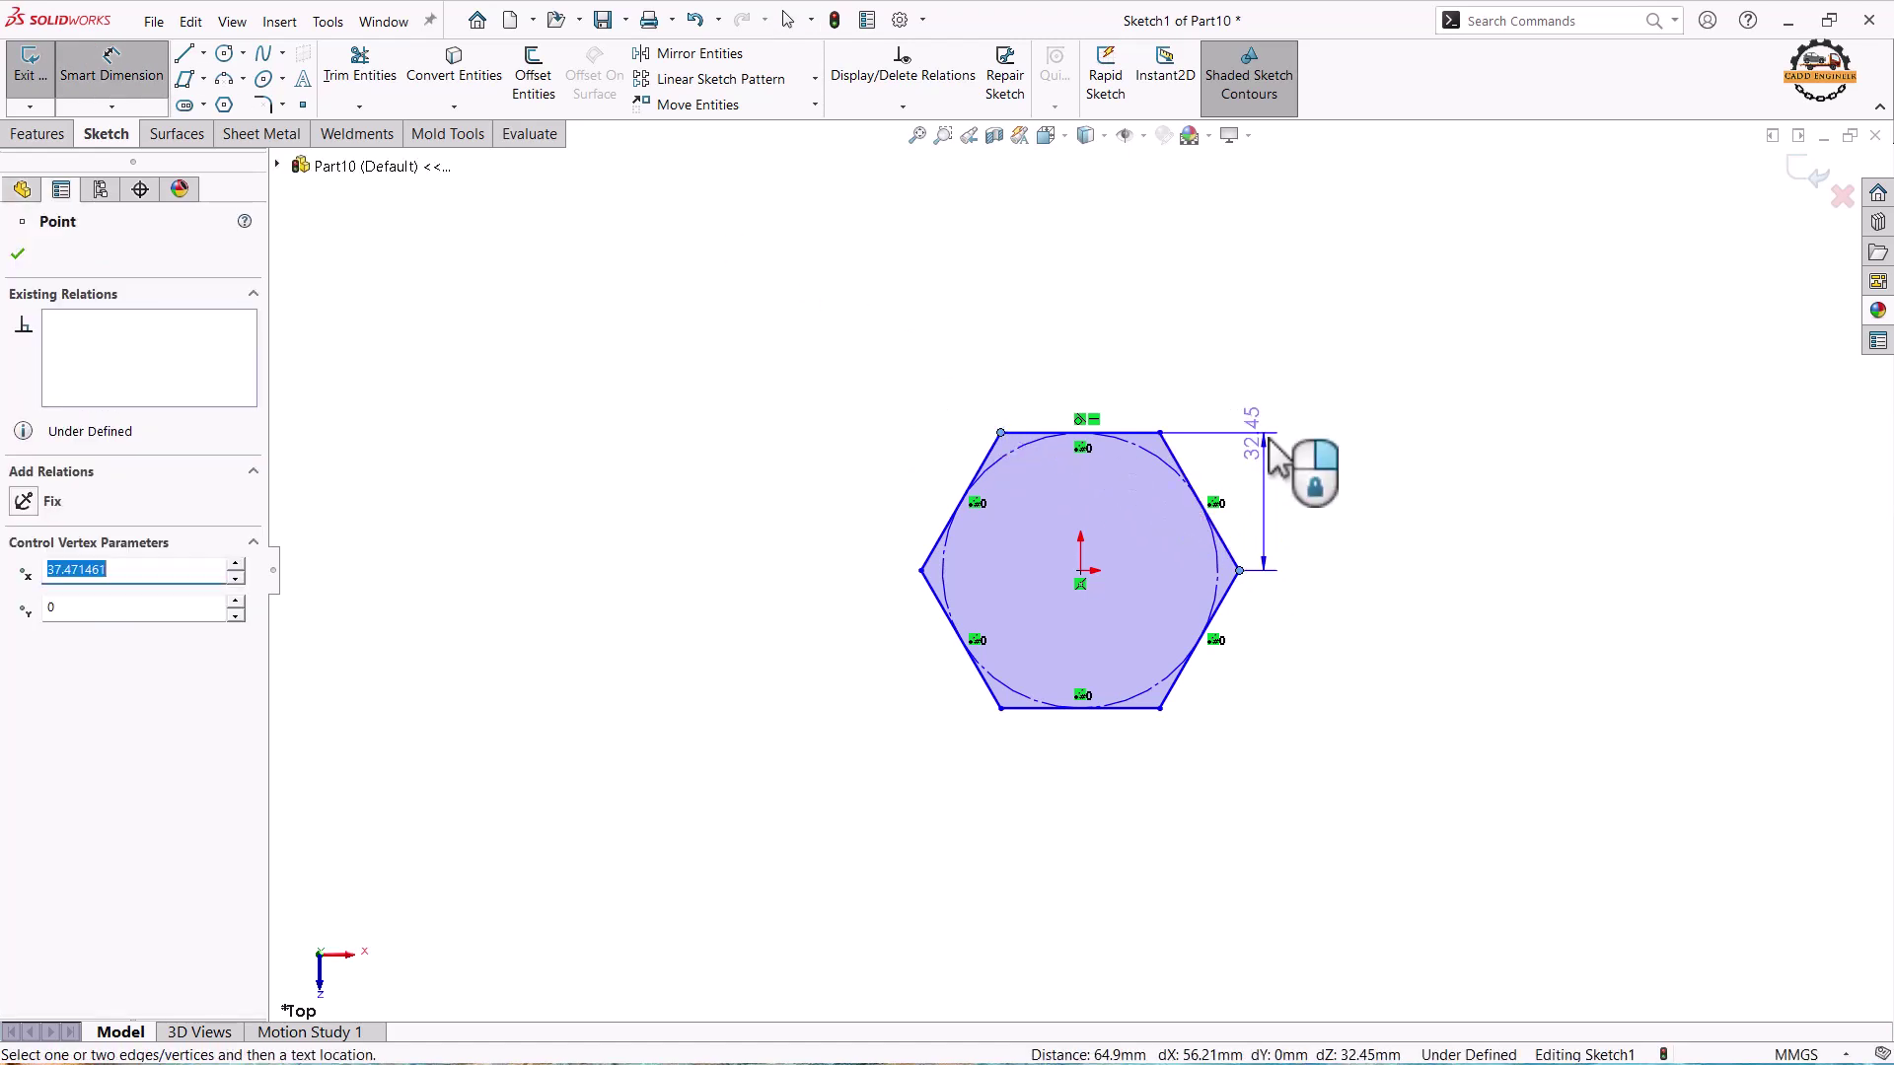
click(1282, 383)
text(20)
key(Return)
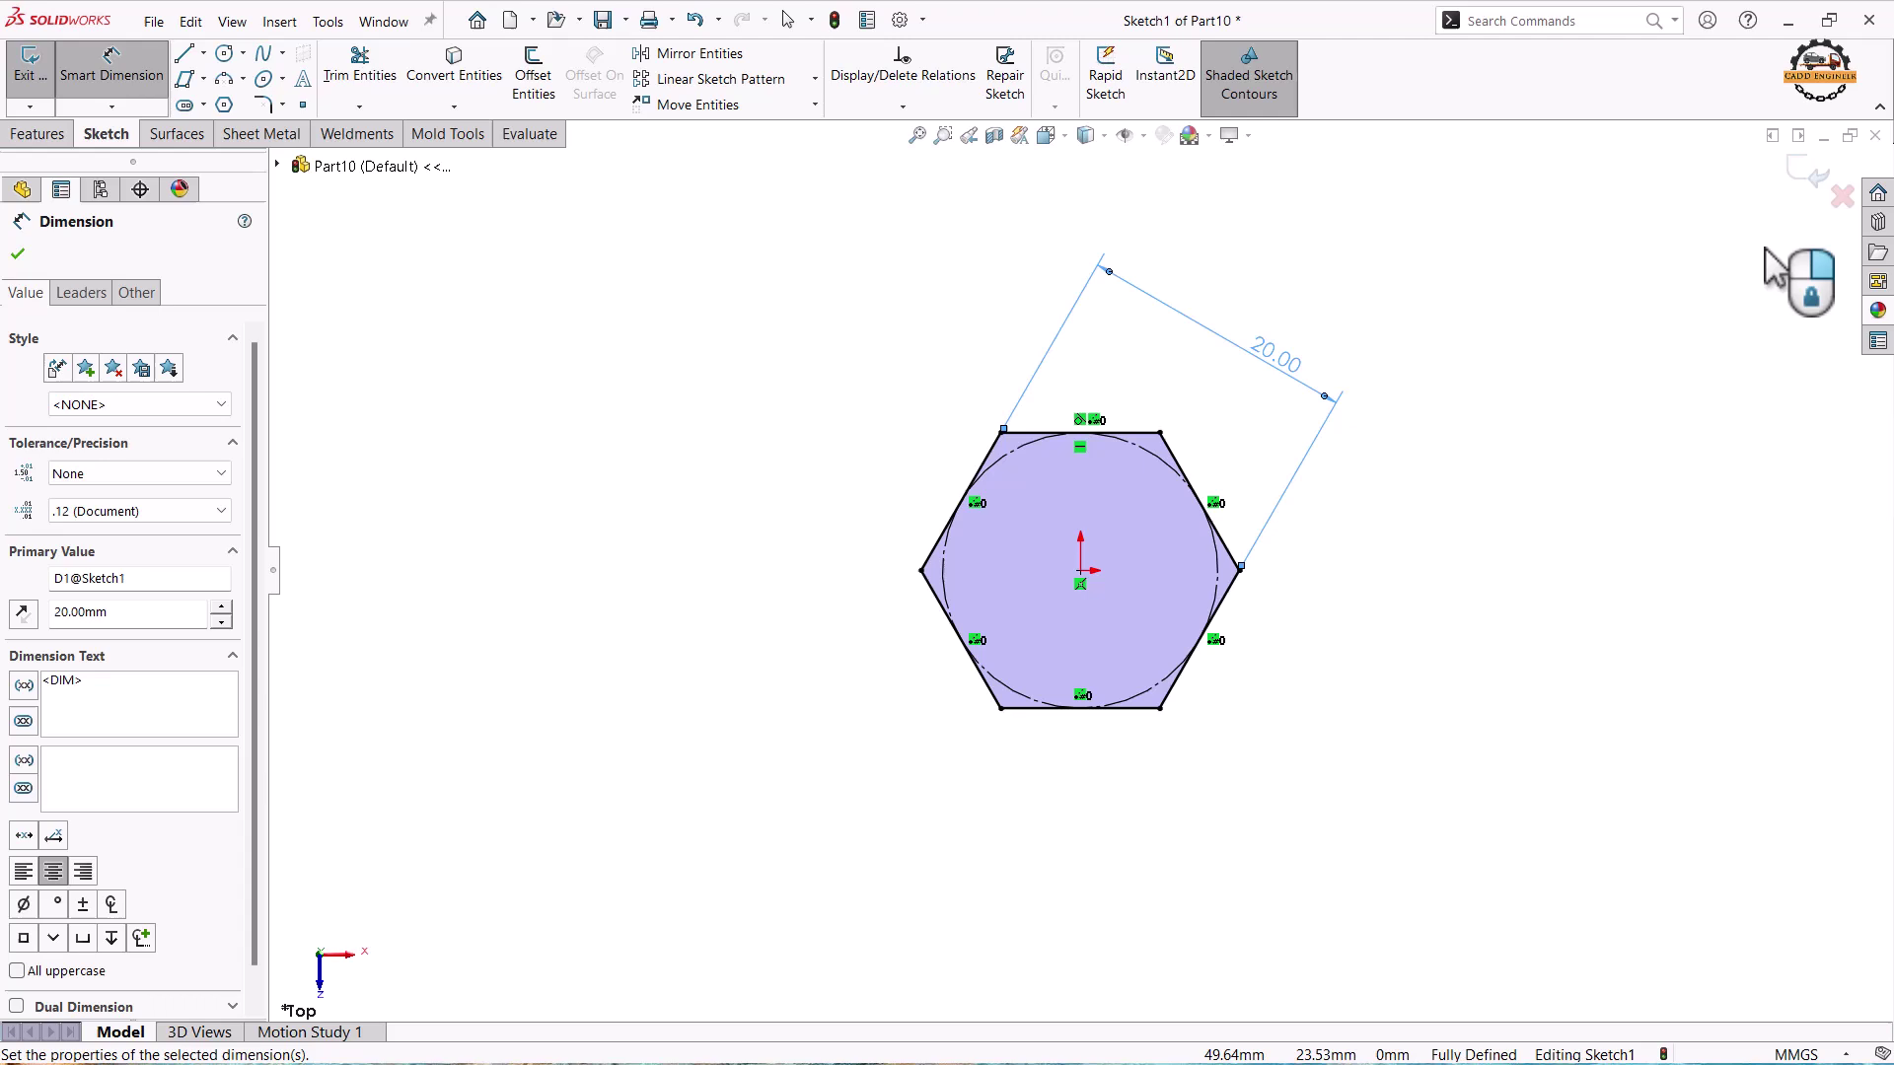
click(1797, 183)
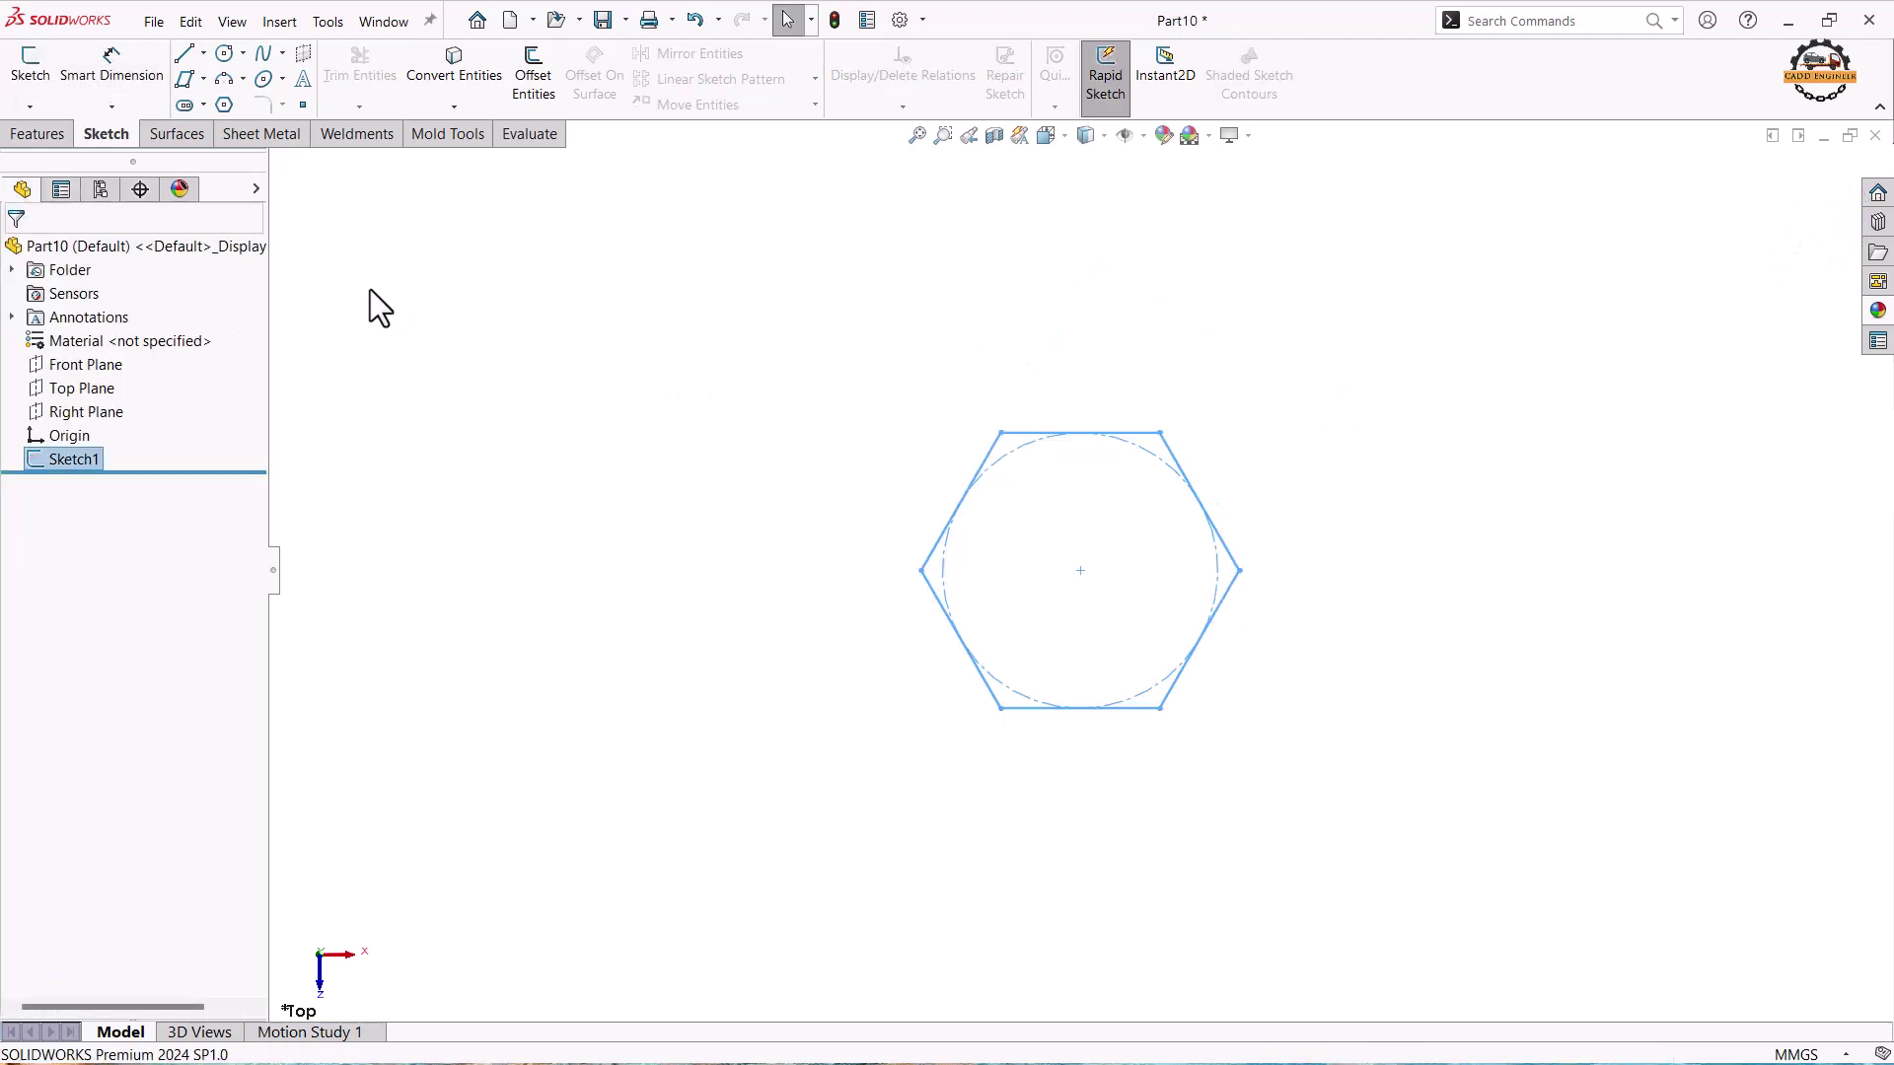
Extruded Boss/Base Sketch1 with Mid Plane at 9 mm depth to create Boss-Extrude1.
click(40, 135)
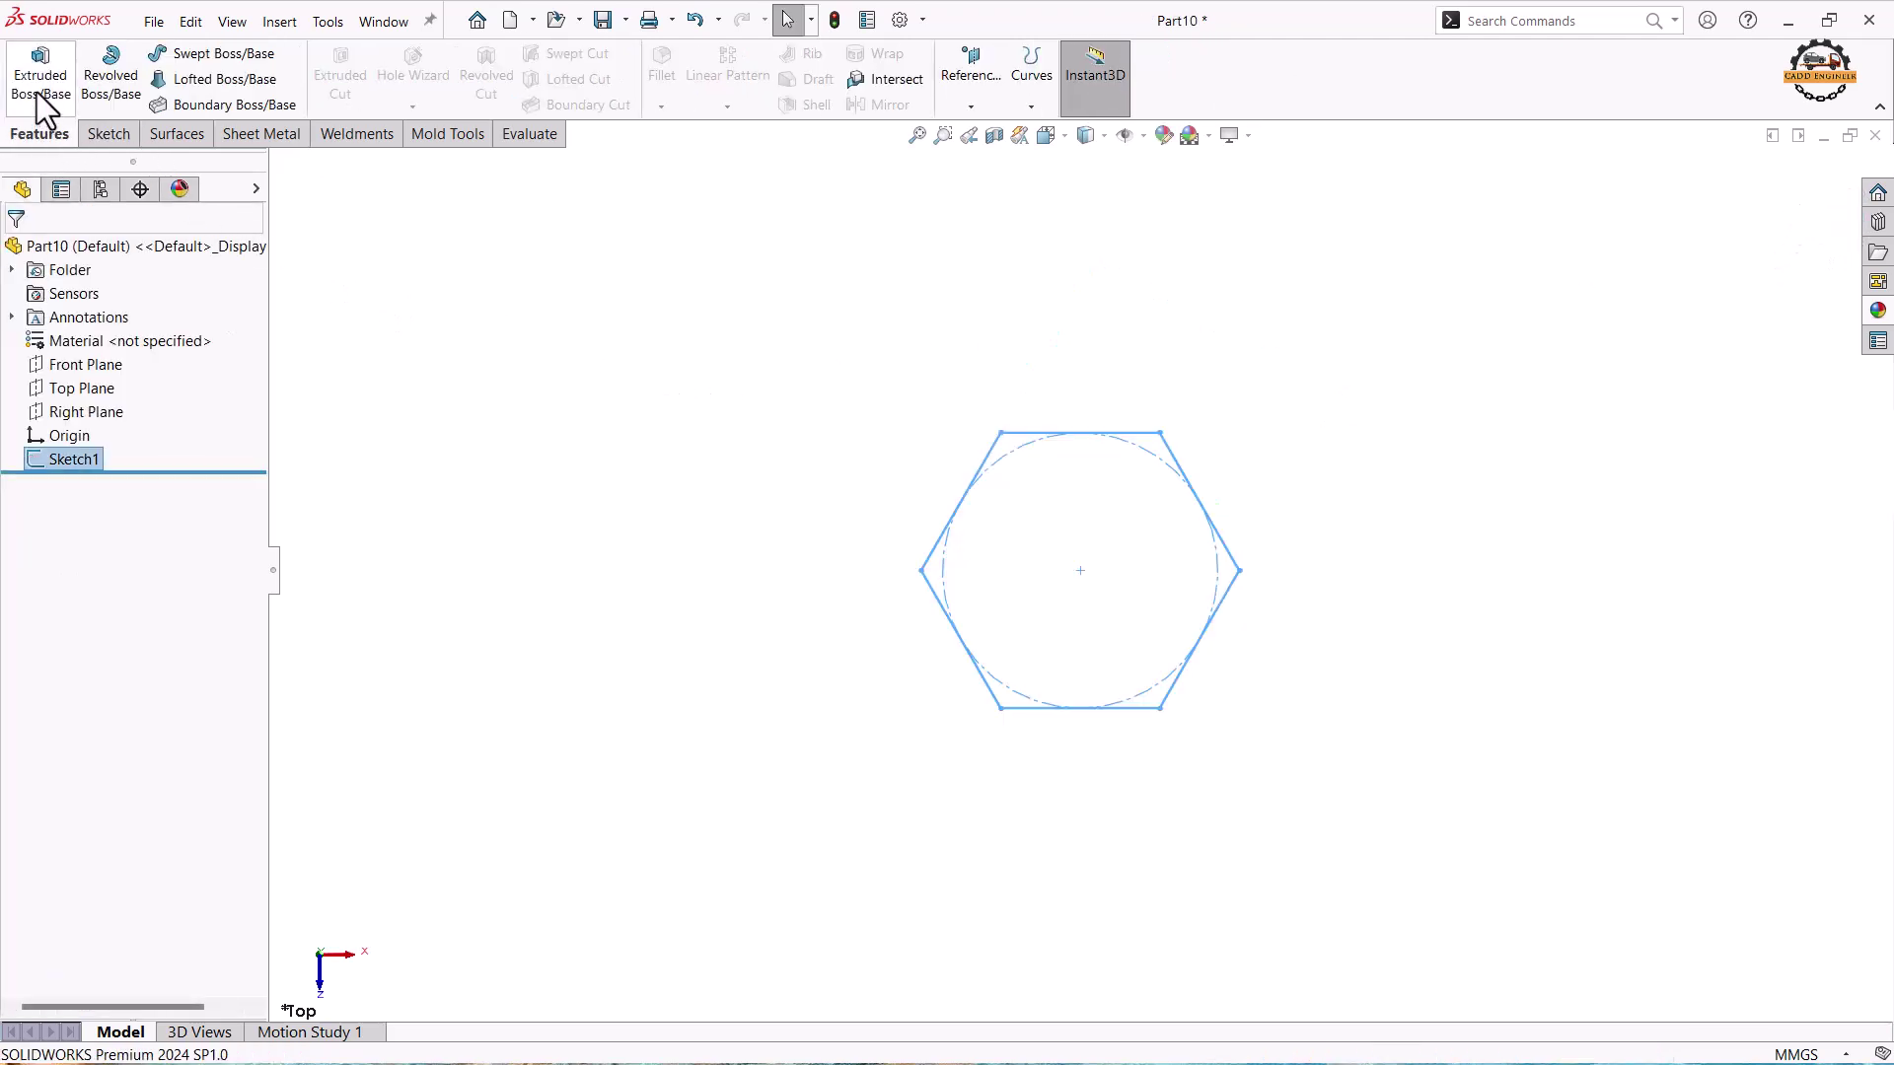
click(38, 86)
click(178, 395)
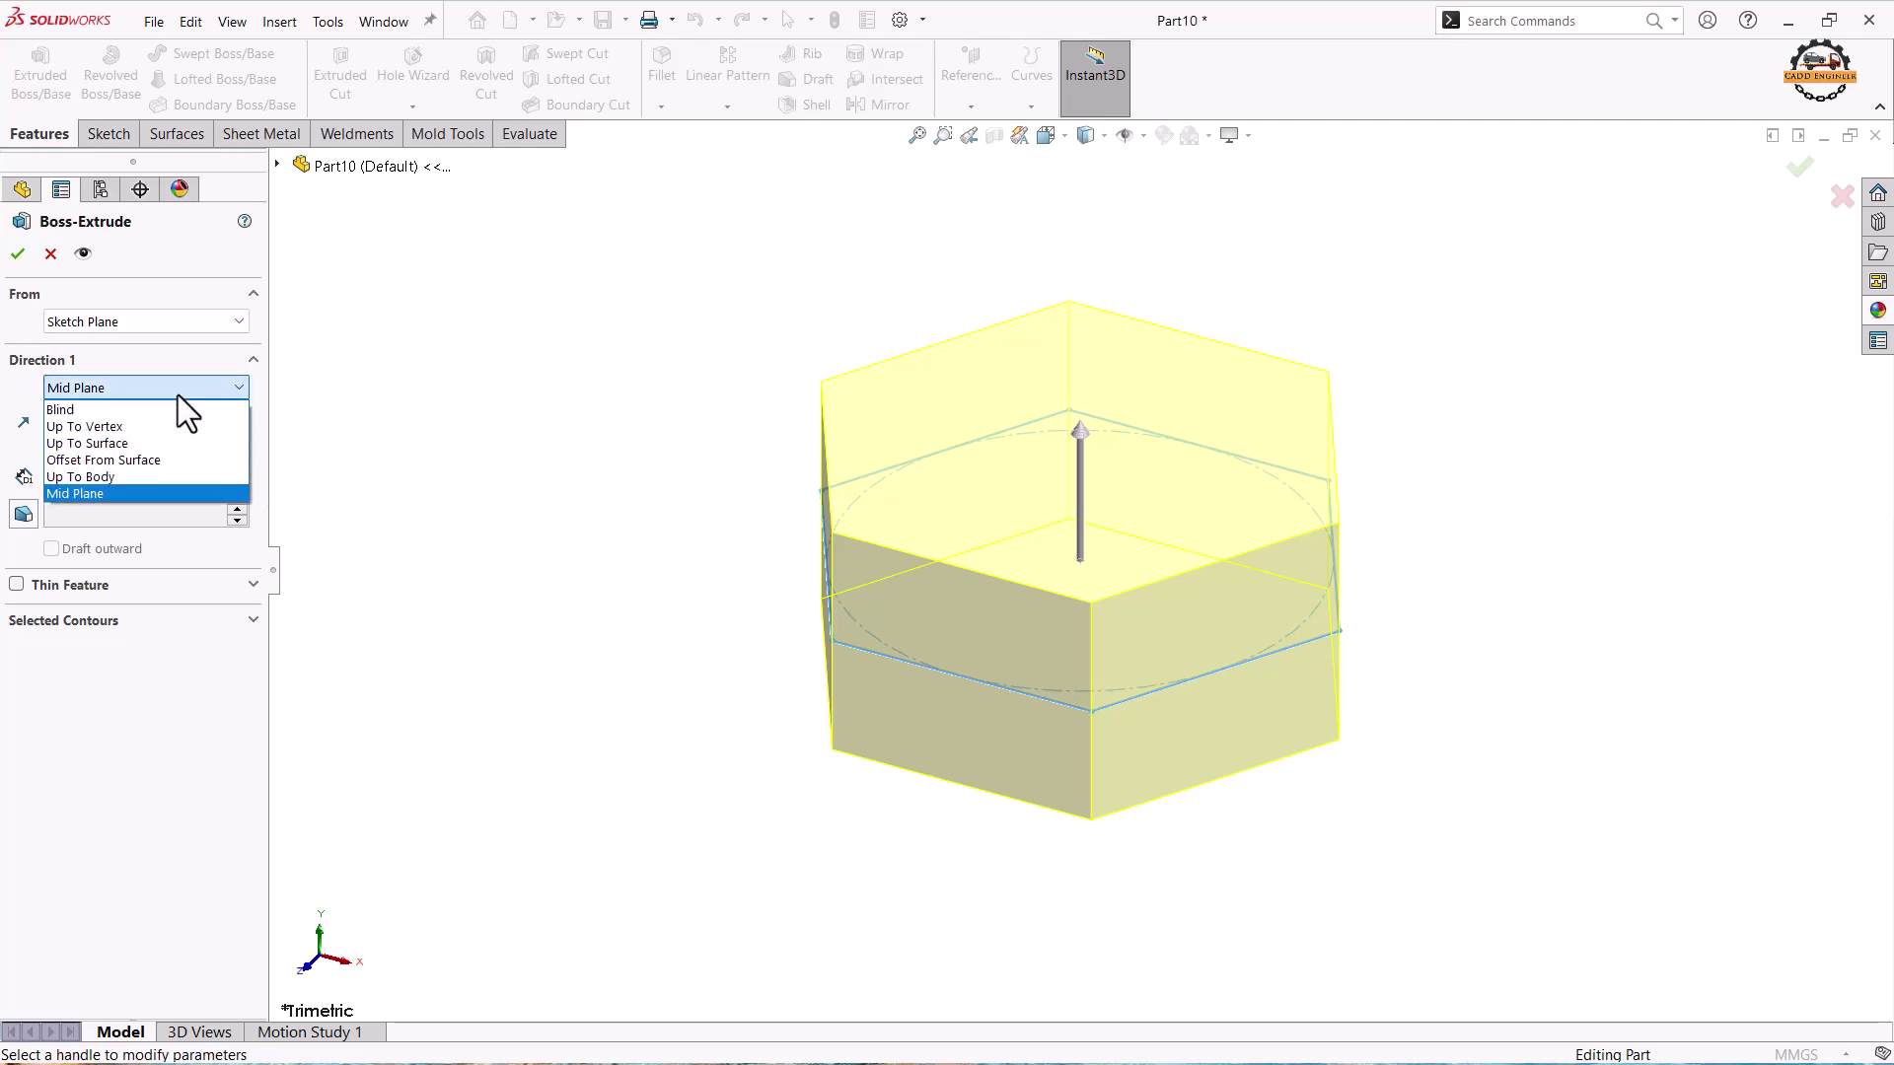
click(178, 394)
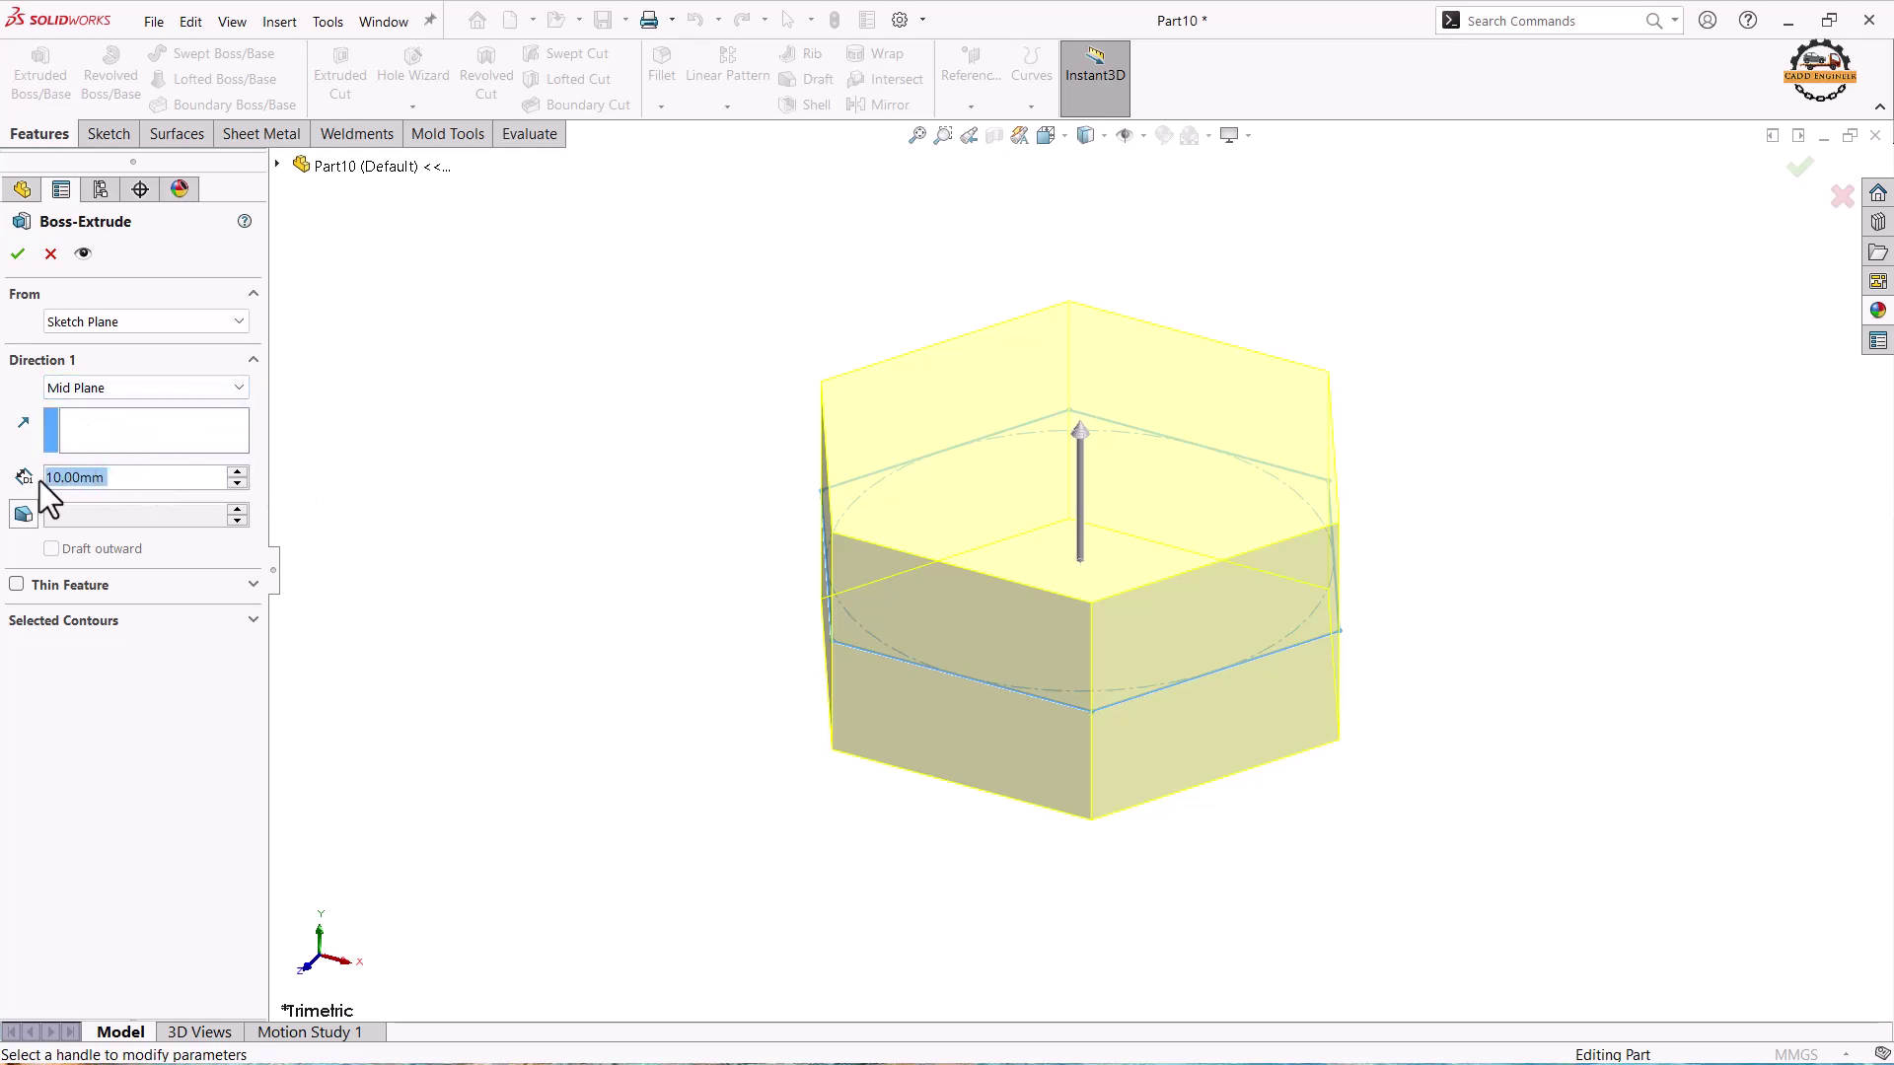
text(9)
key(Return)
click(18, 254)
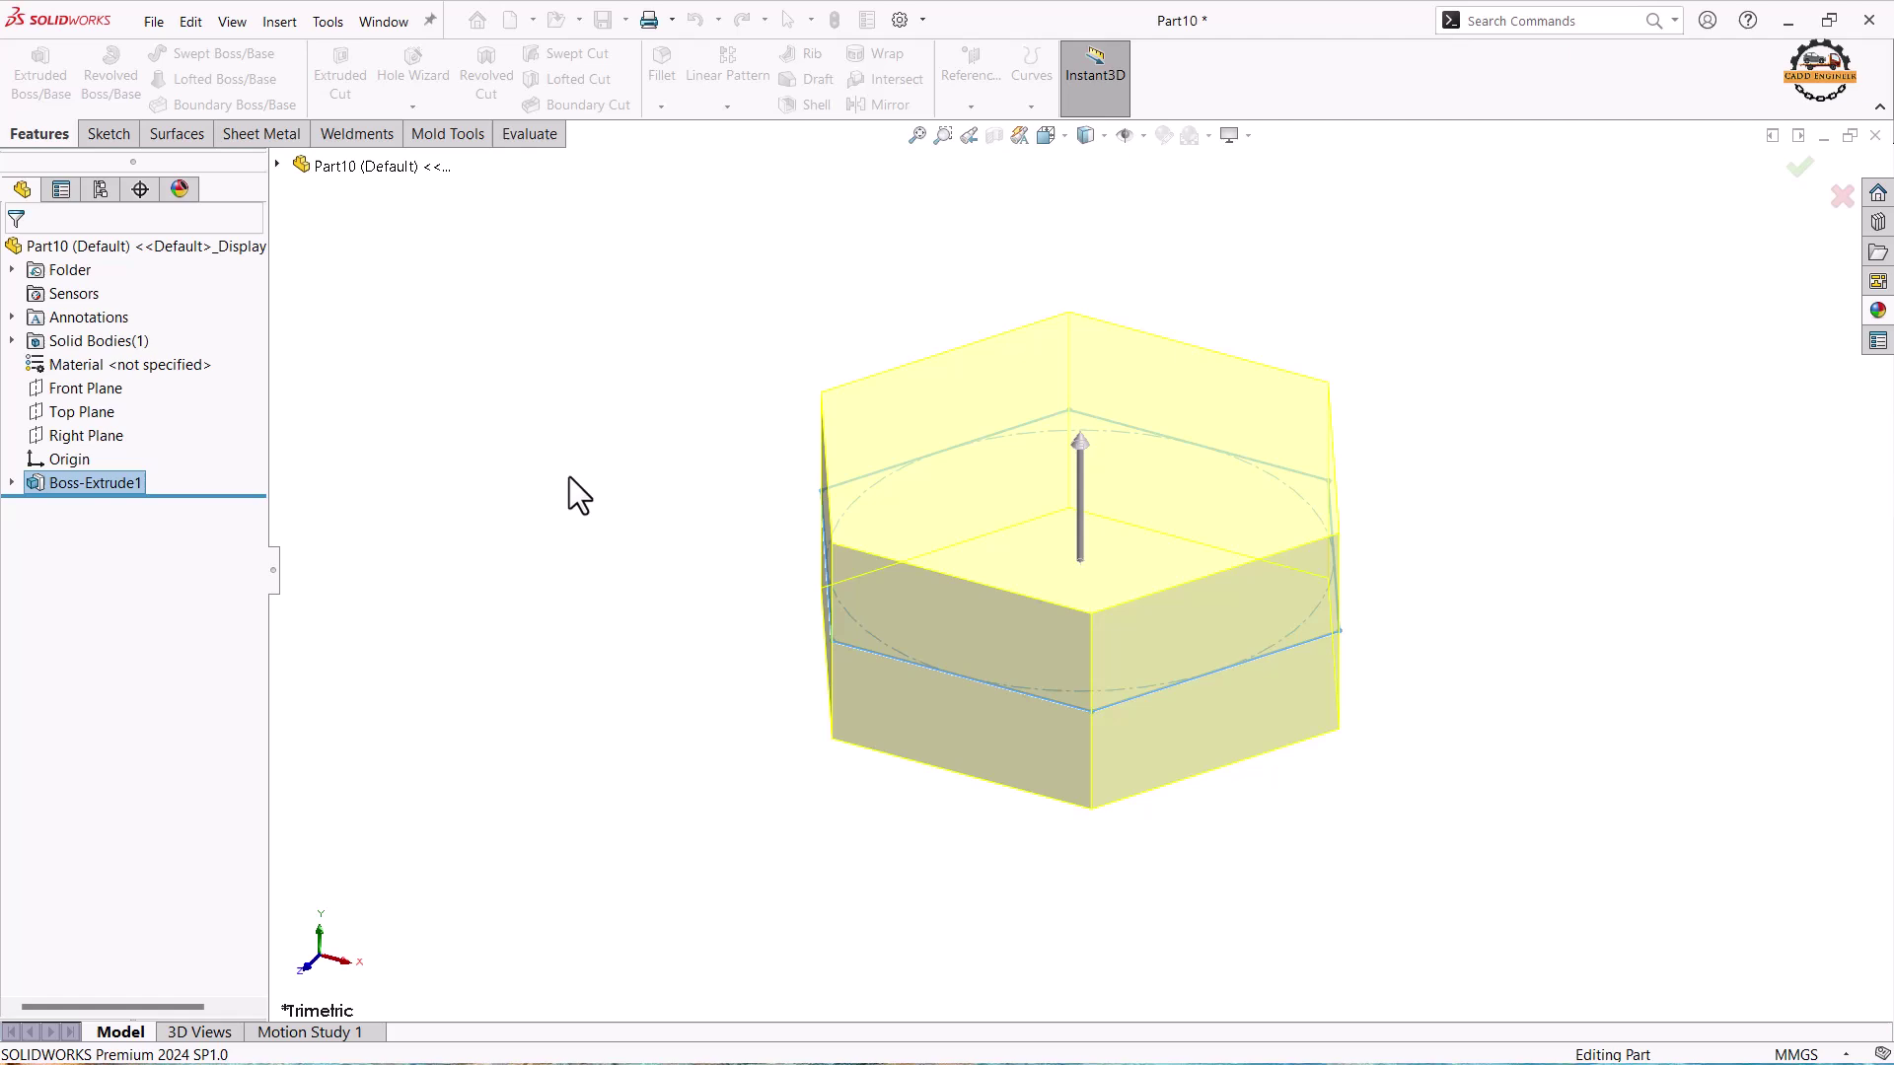
Start a sketch on the block's top face and draw a circle centred on the origin.
click(986, 375)
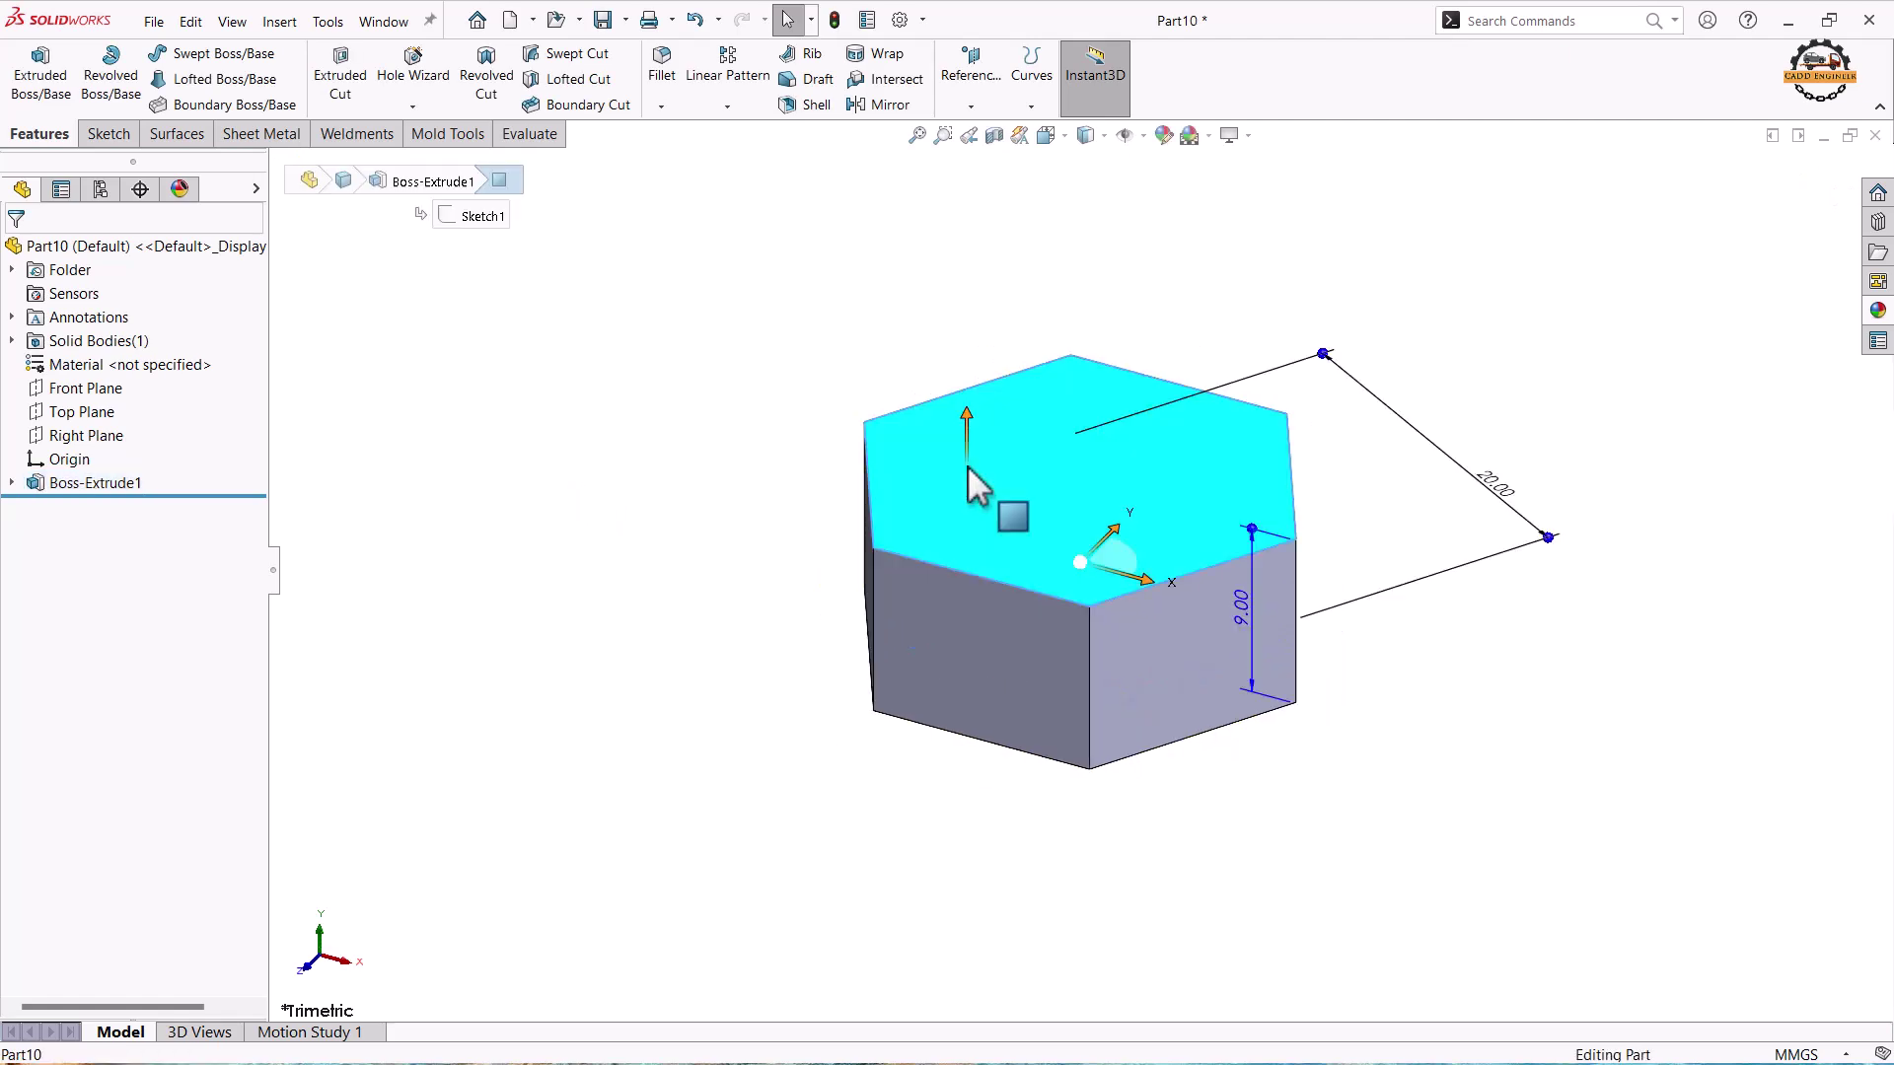
click(1062, 410)
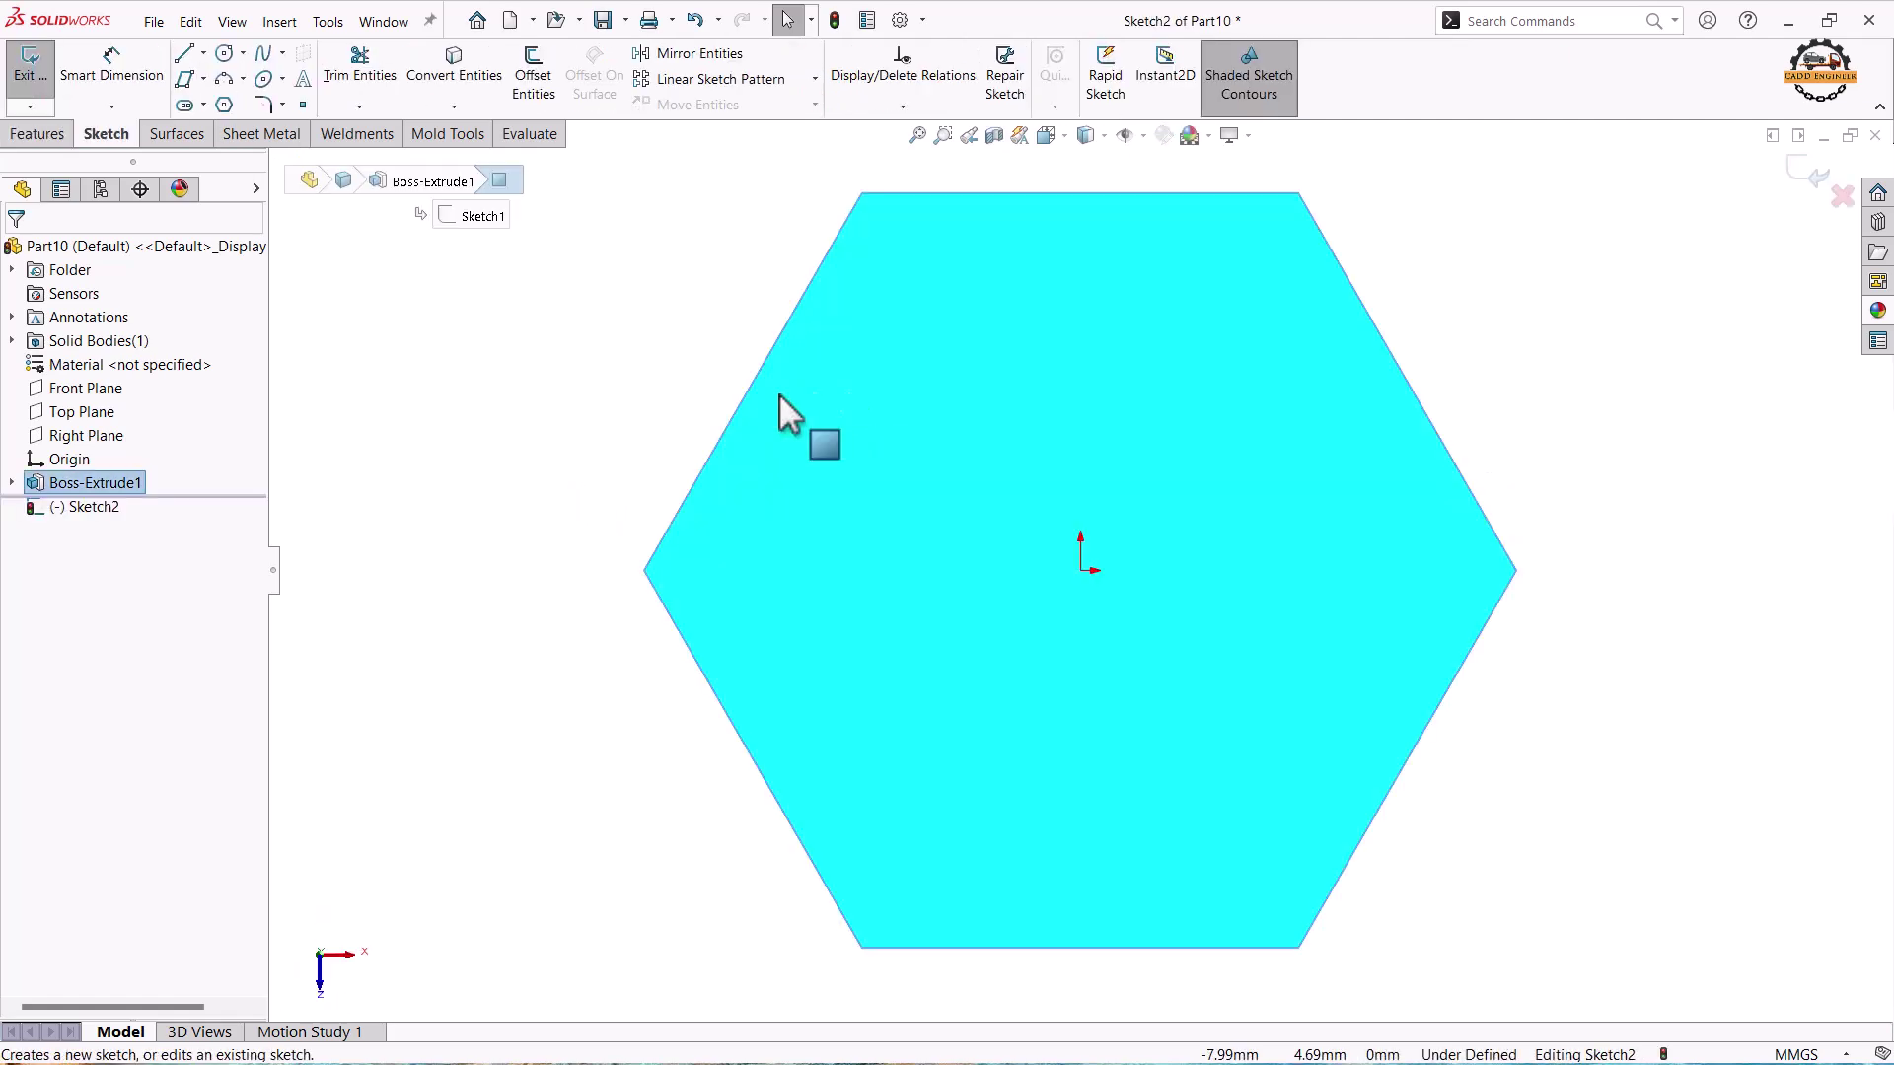
click(613, 404)
click(224, 52)
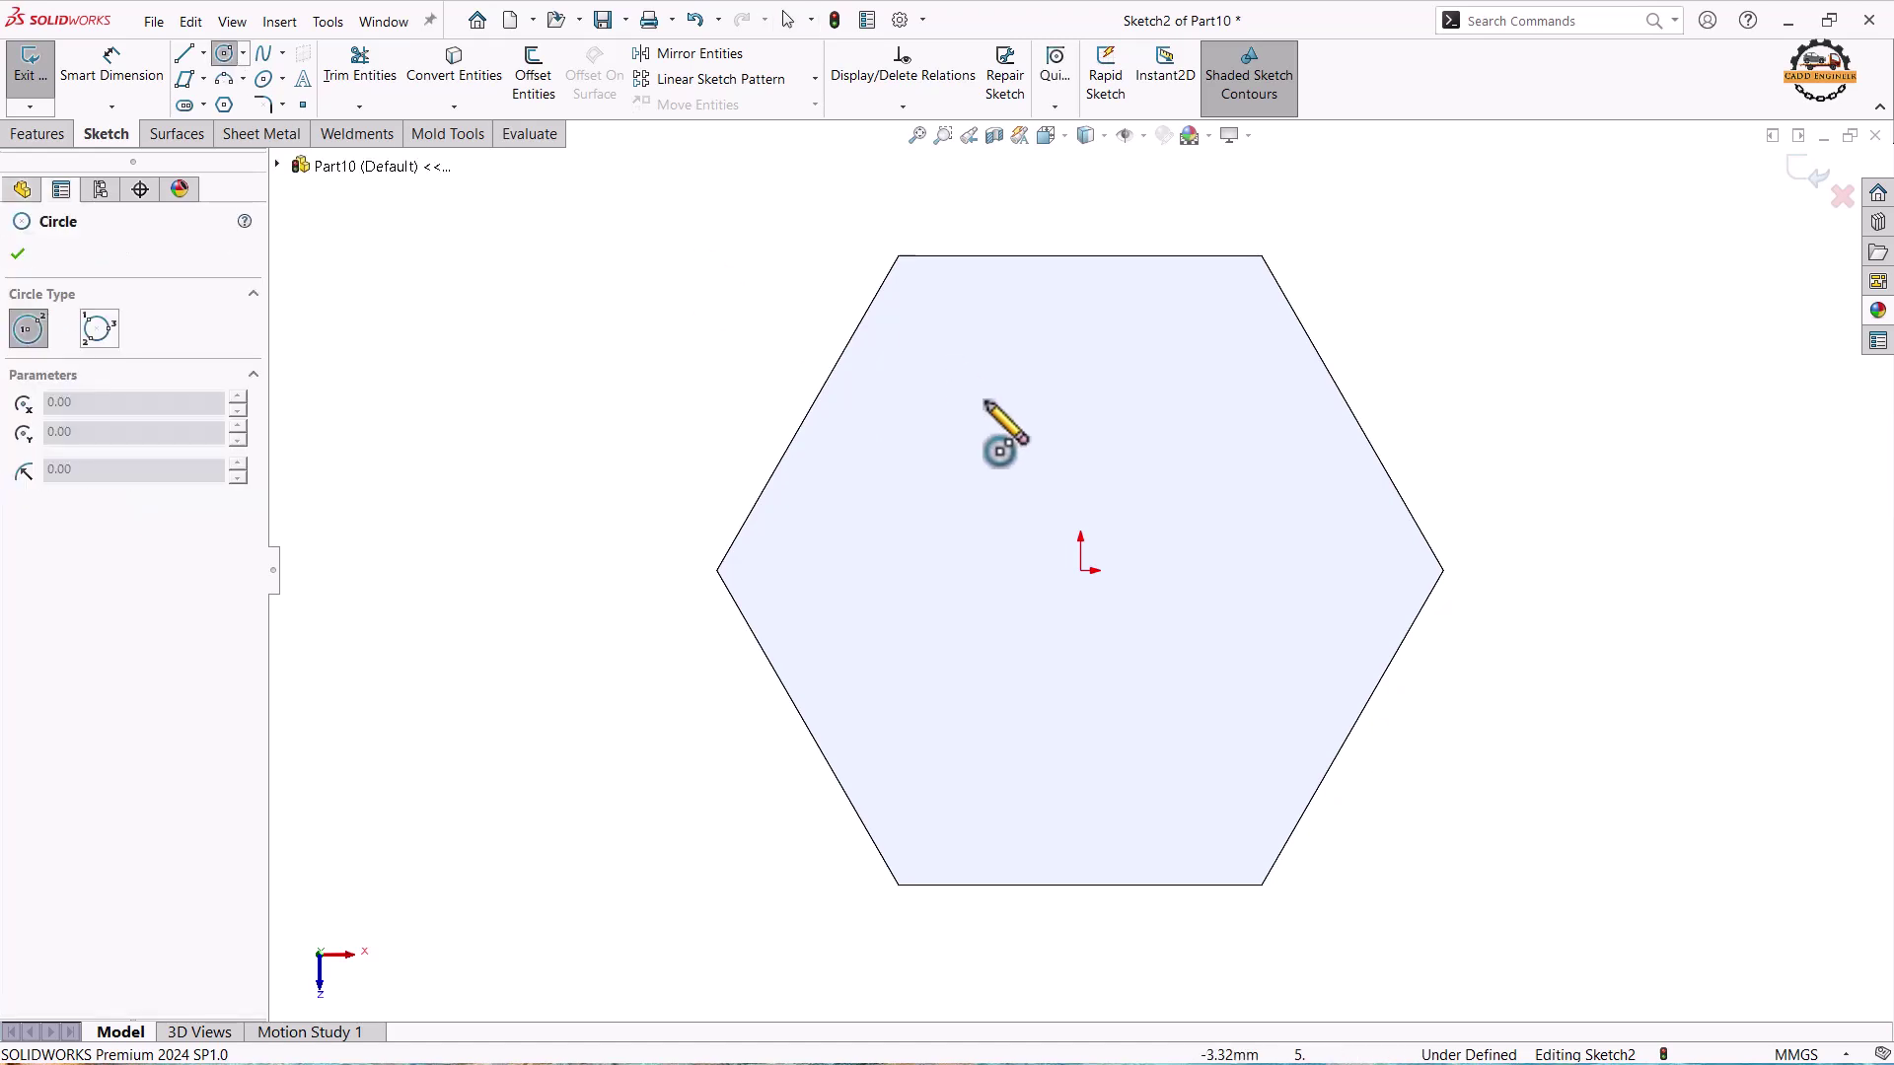
click(1082, 570)
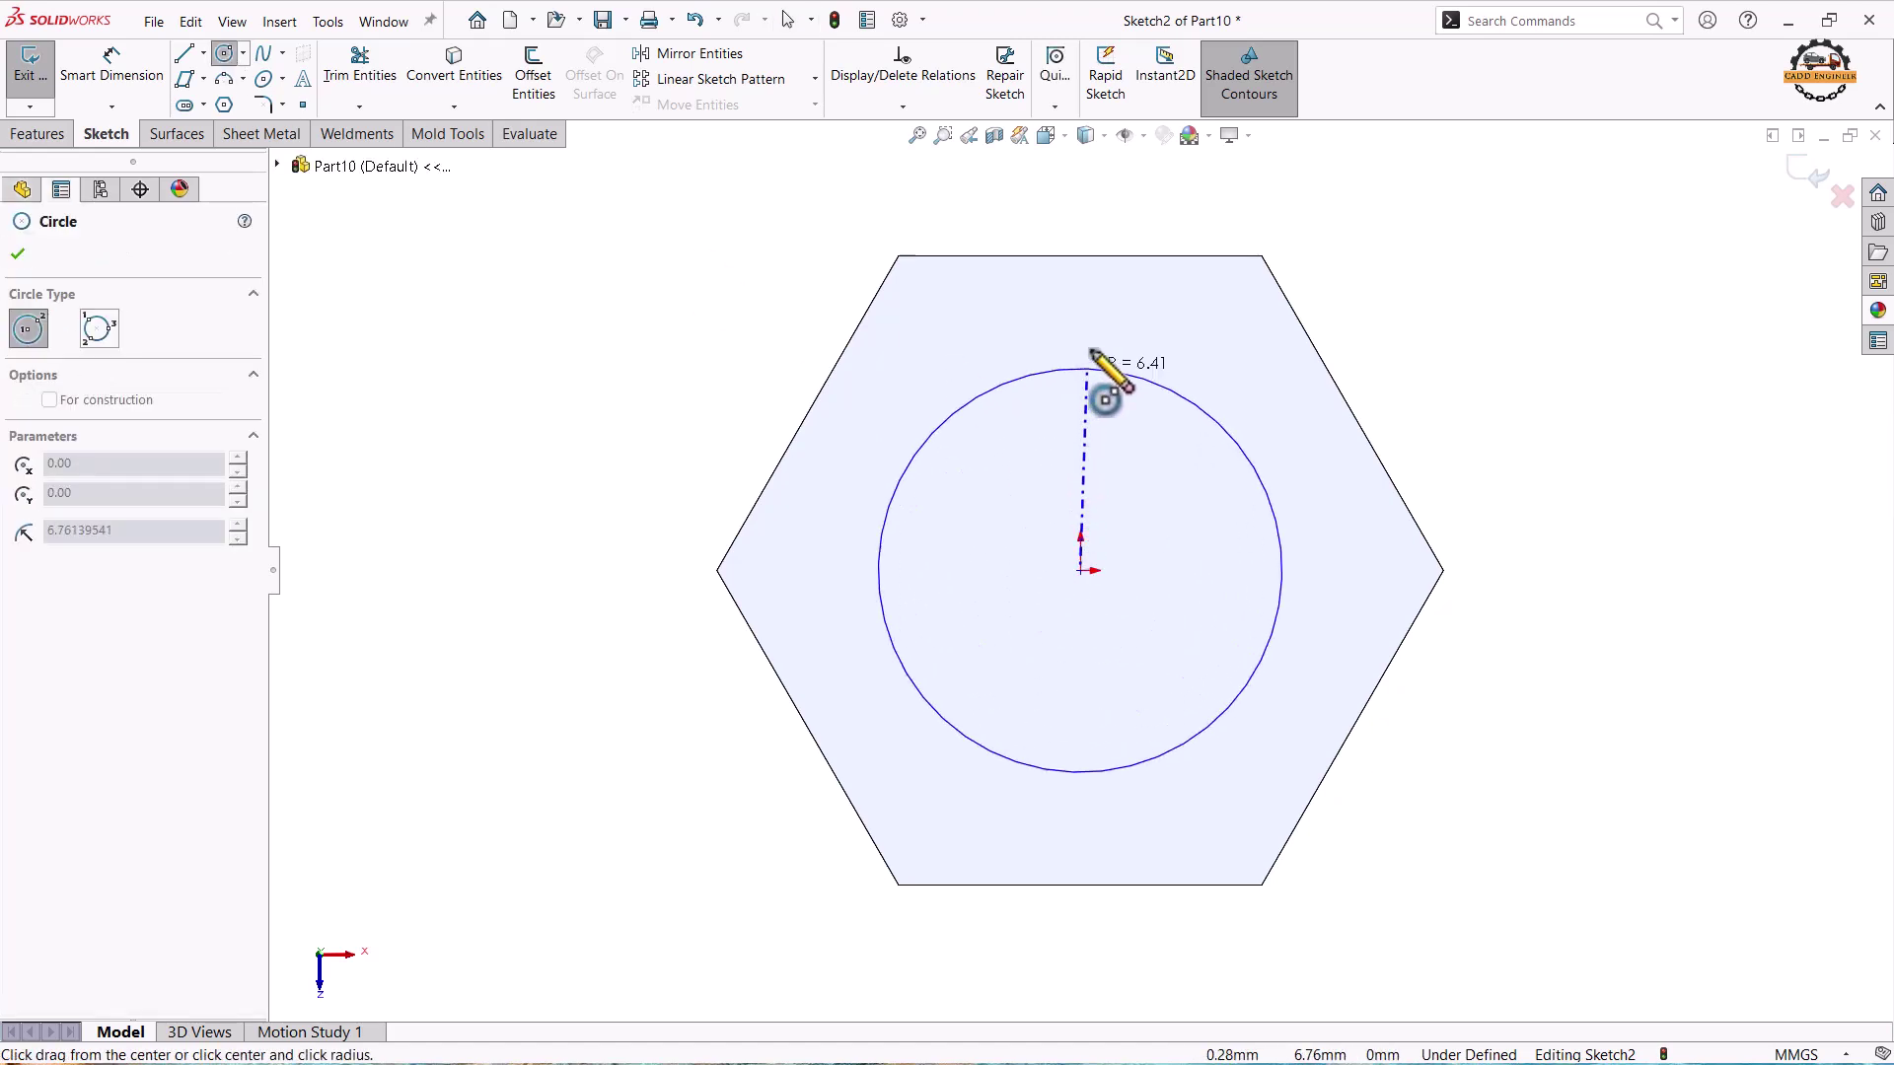
click(1089, 259)
key(Escape)
Make the circle tangent to the hexagon's top and bottom edges, then close Sketch2.
click(1141, 265)
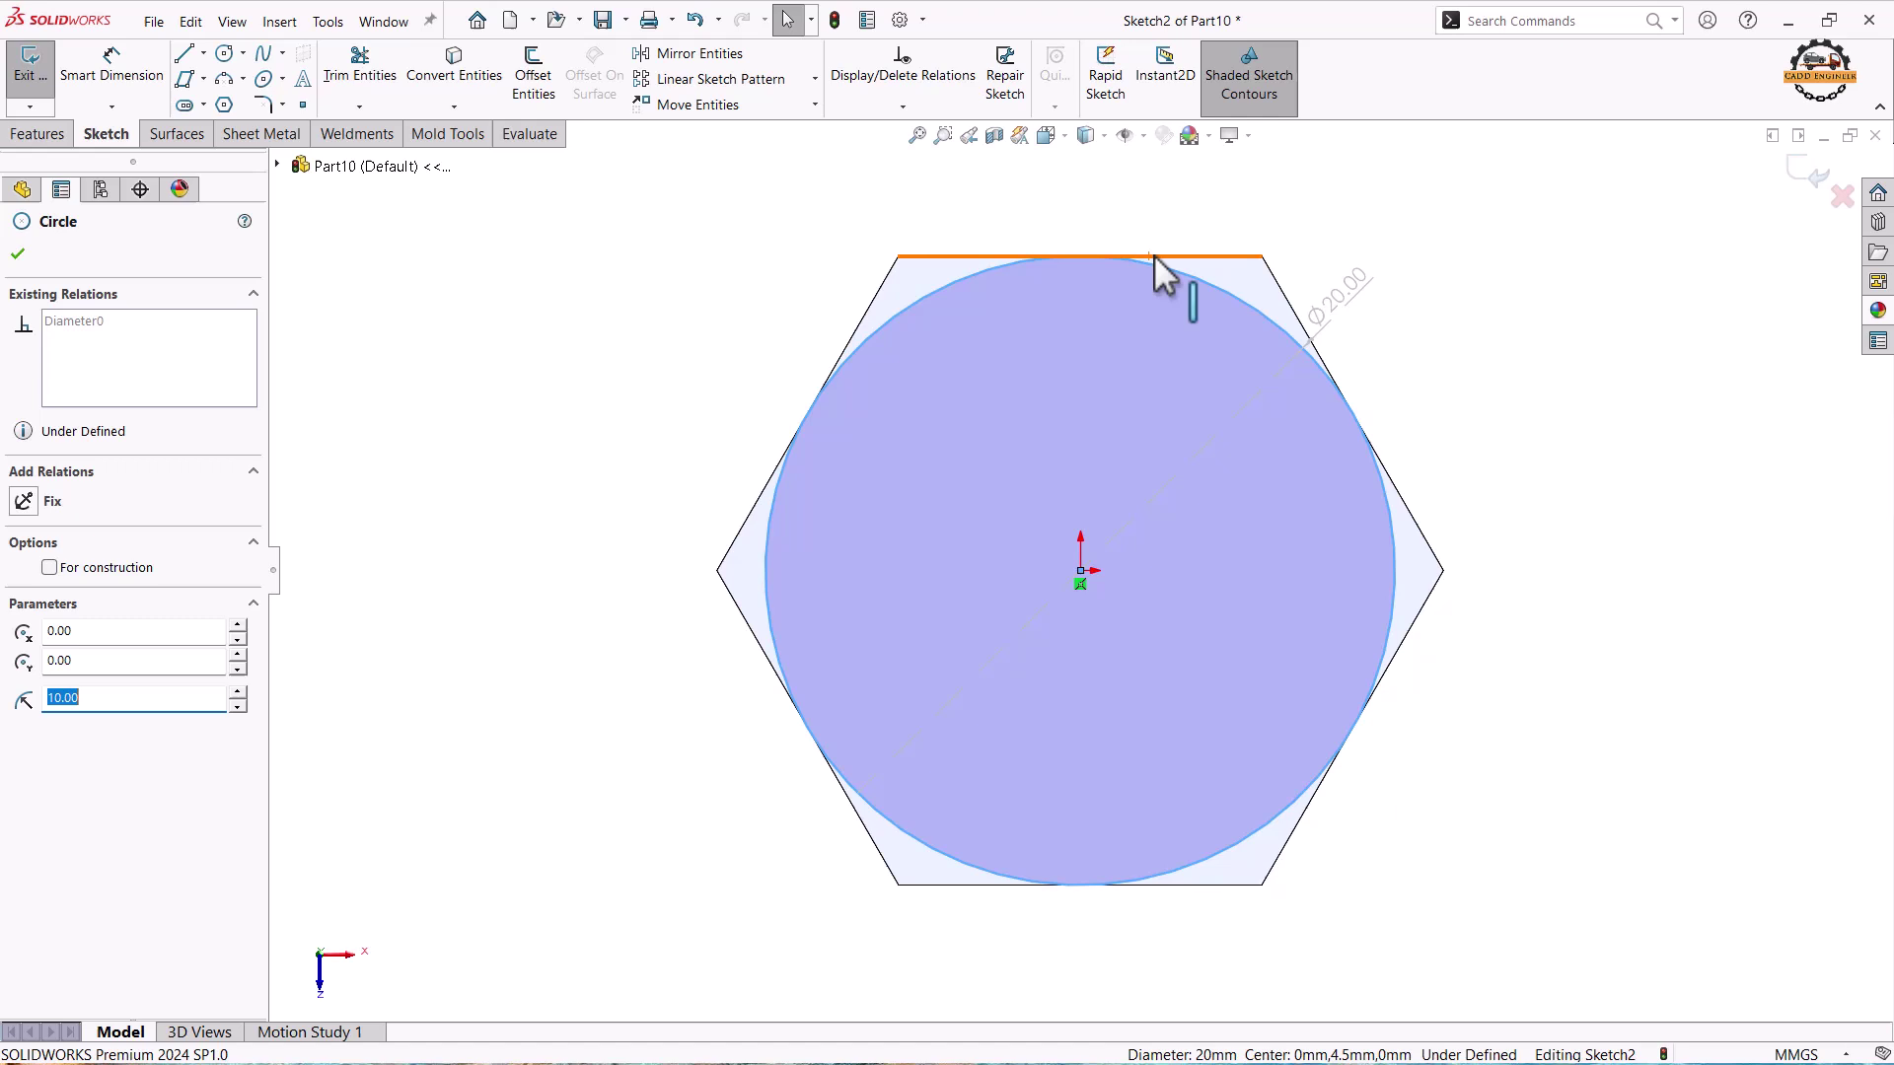
ctrl+click(1154, 256)
click(28, 606)
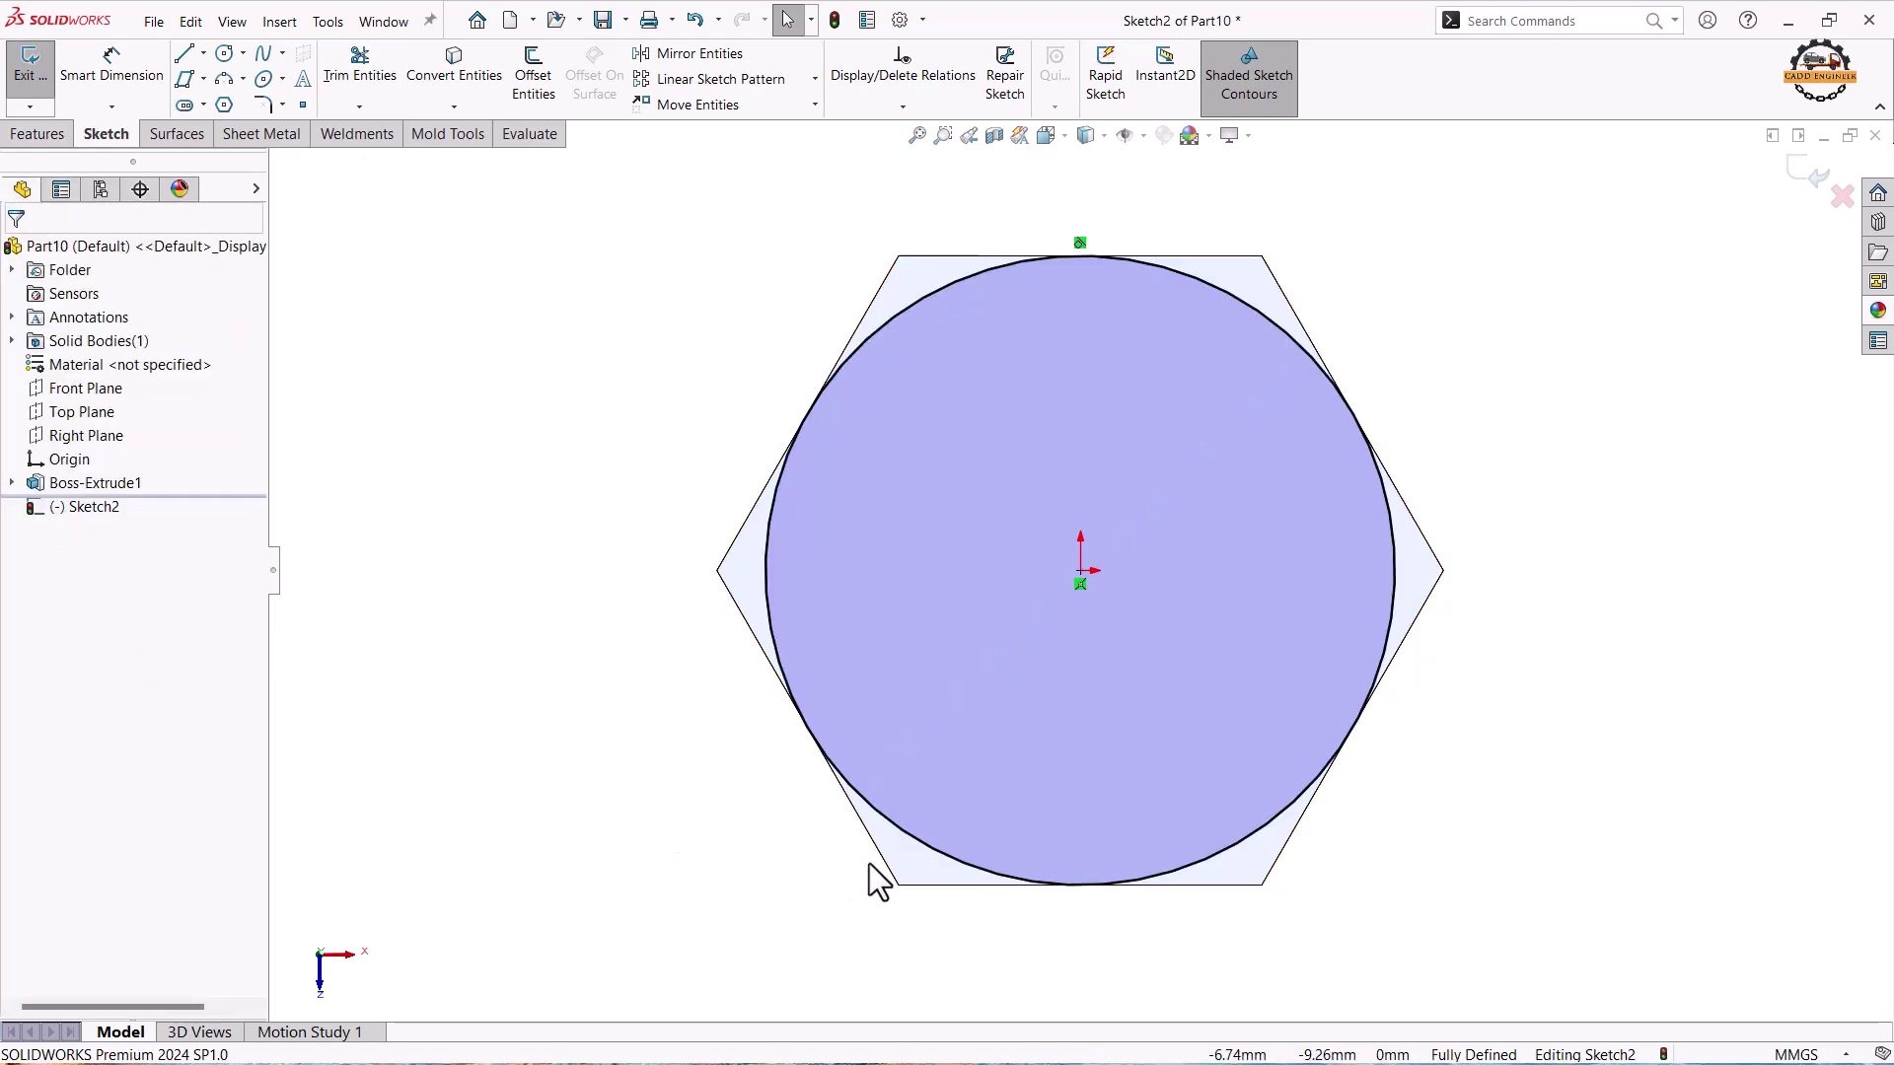
click(934, 860)
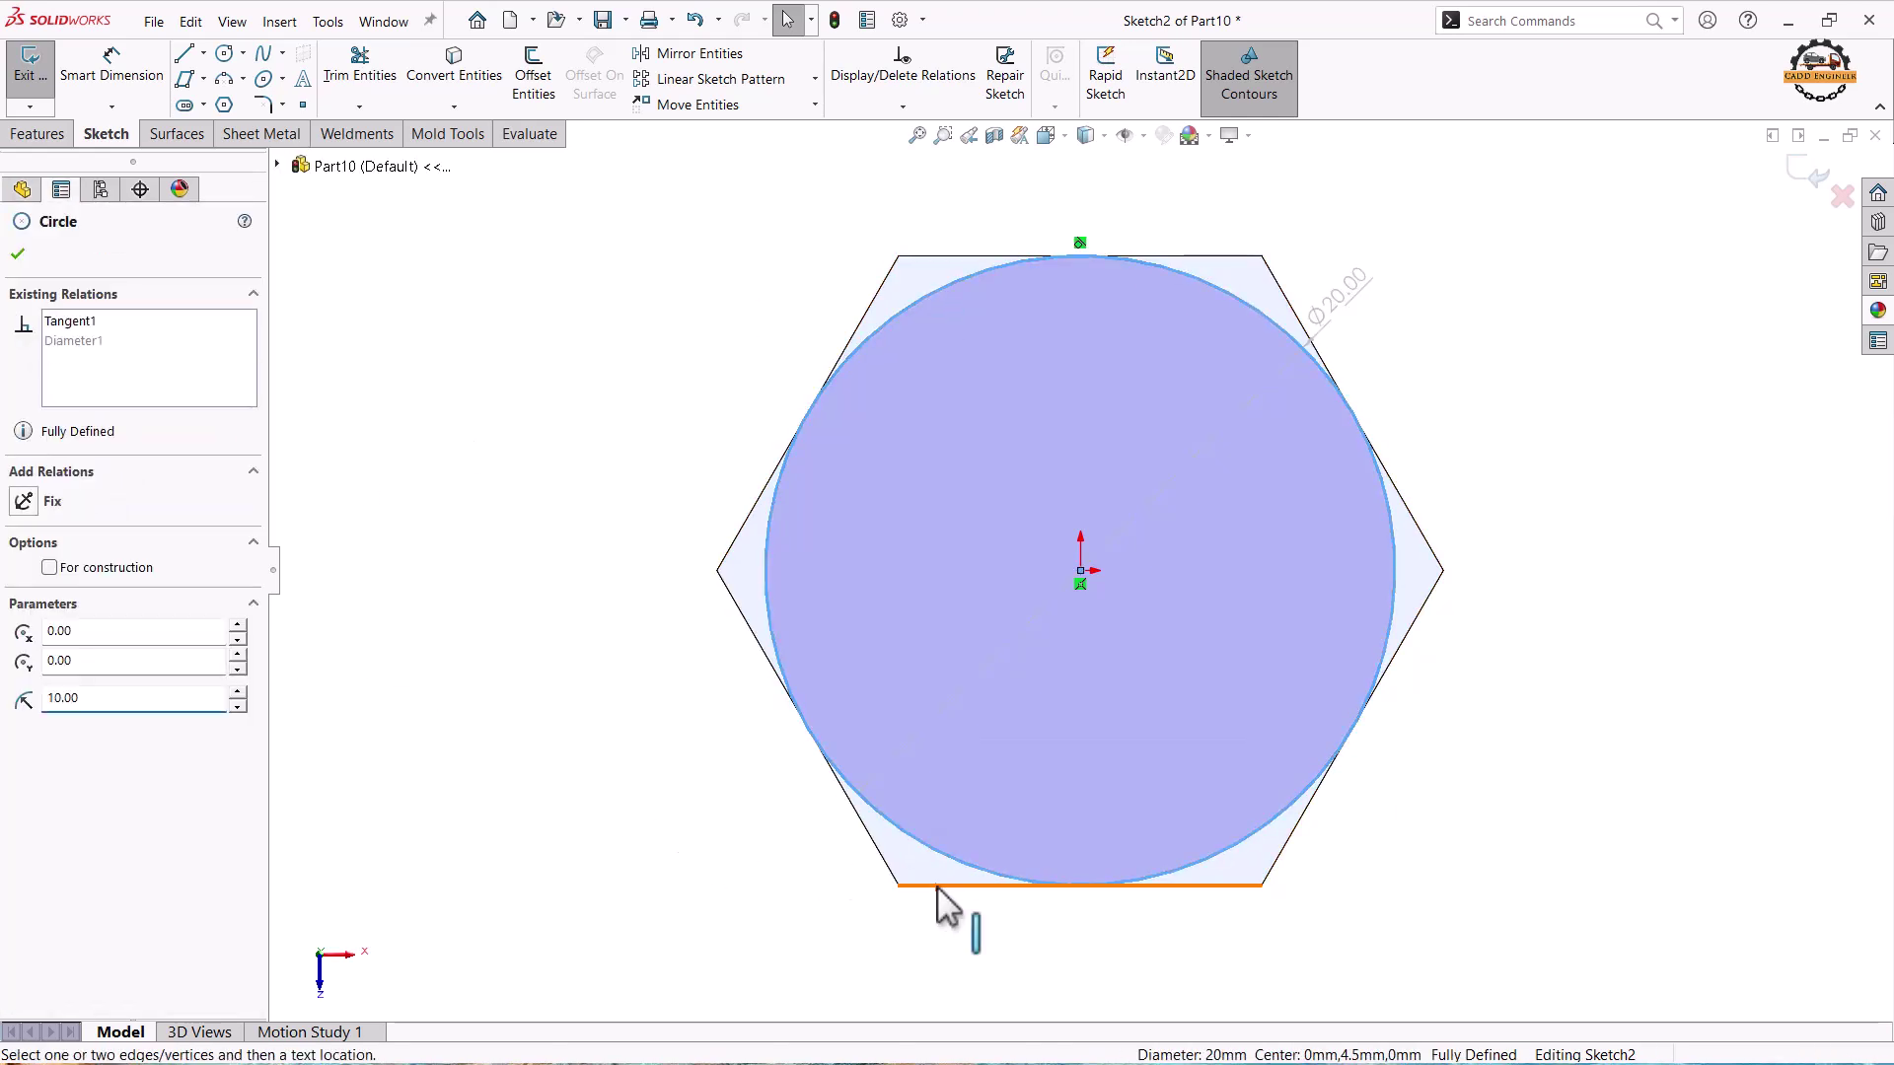
ctrl+click(938, 886)
click(446, 643)
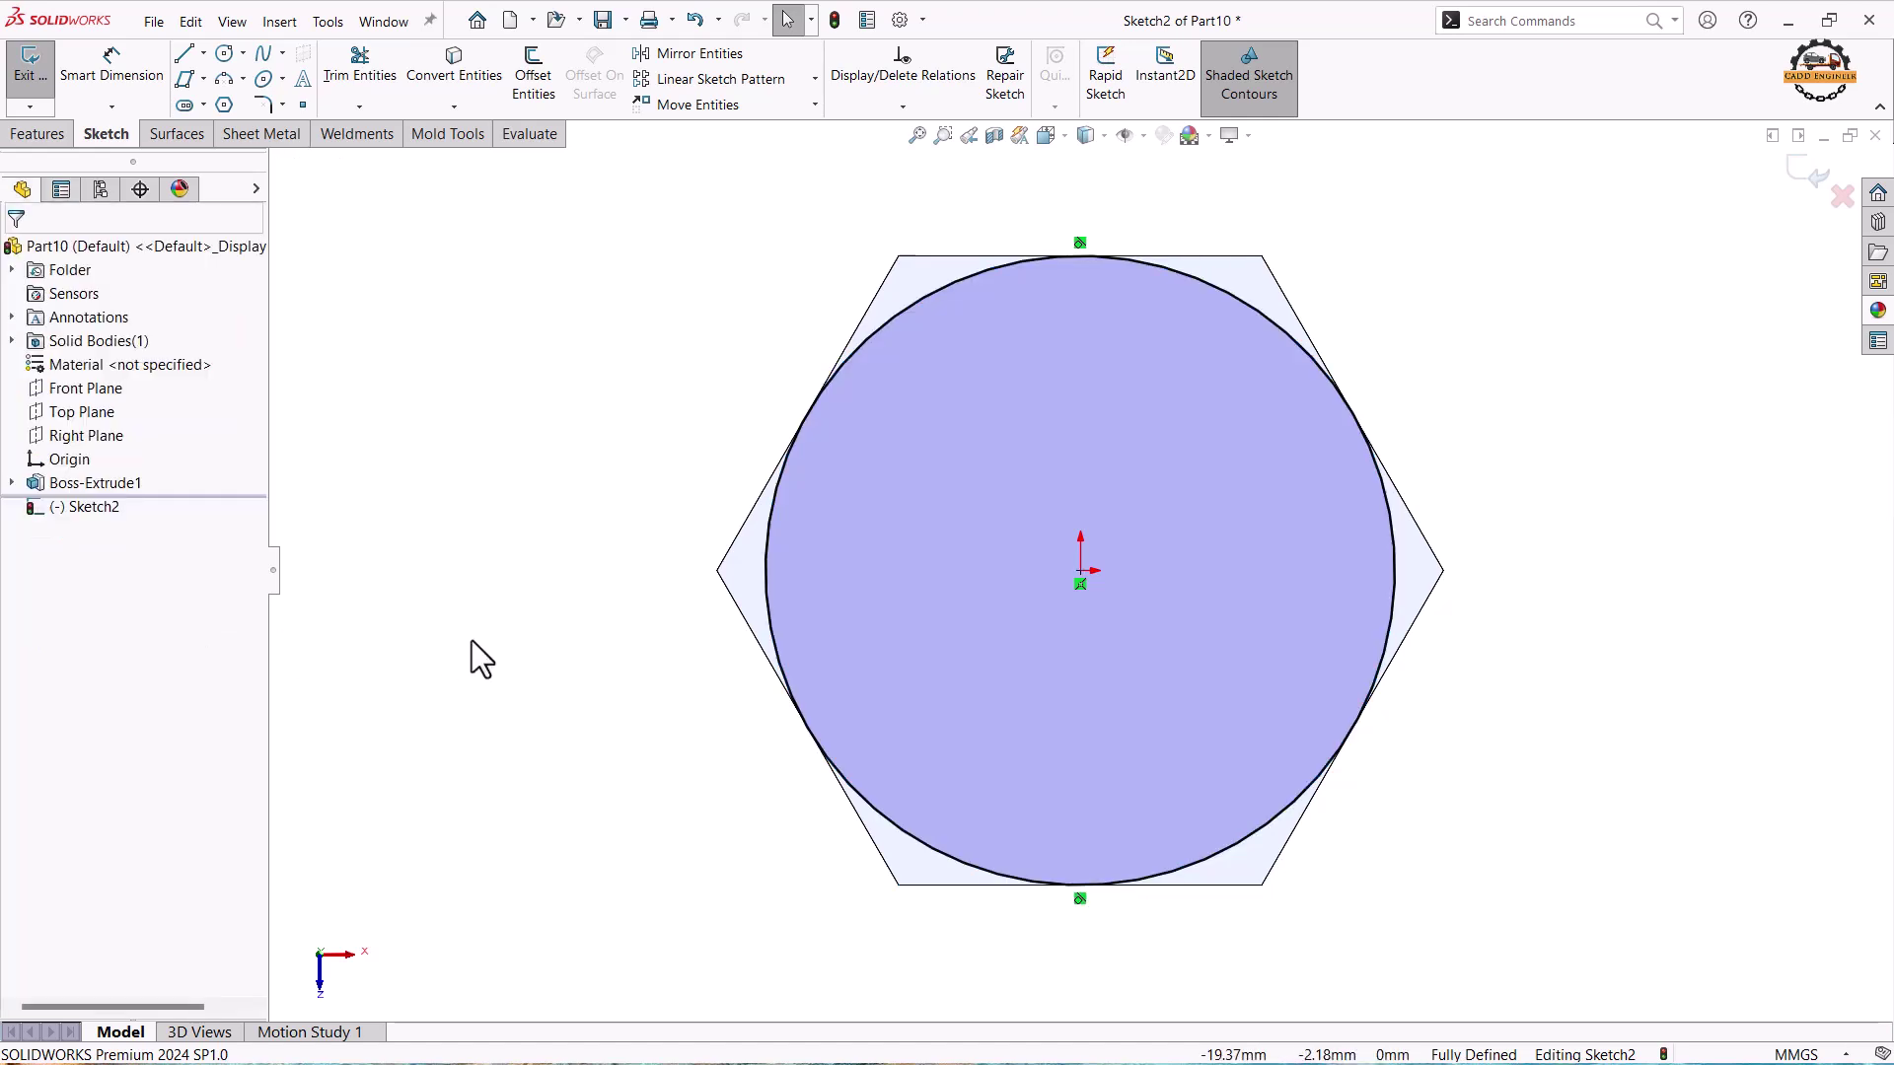
key(f)
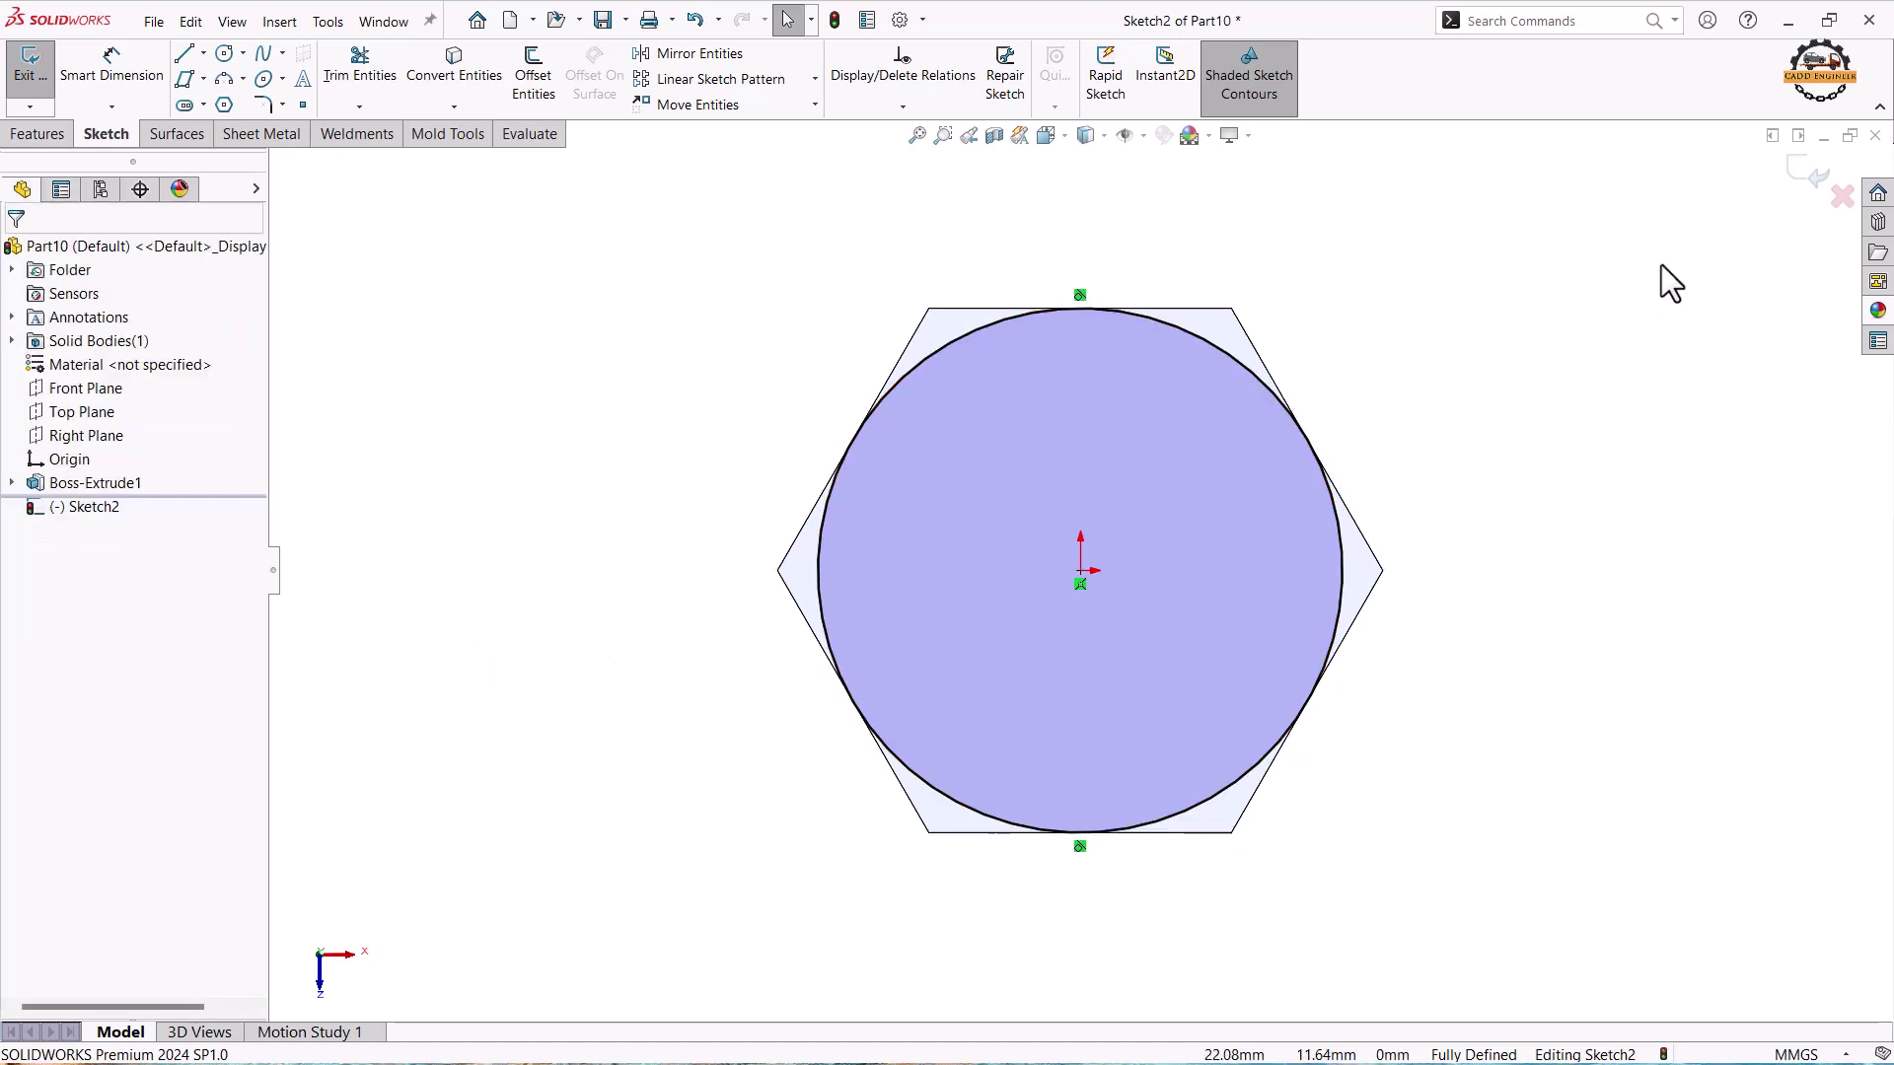
click(1813, 174)
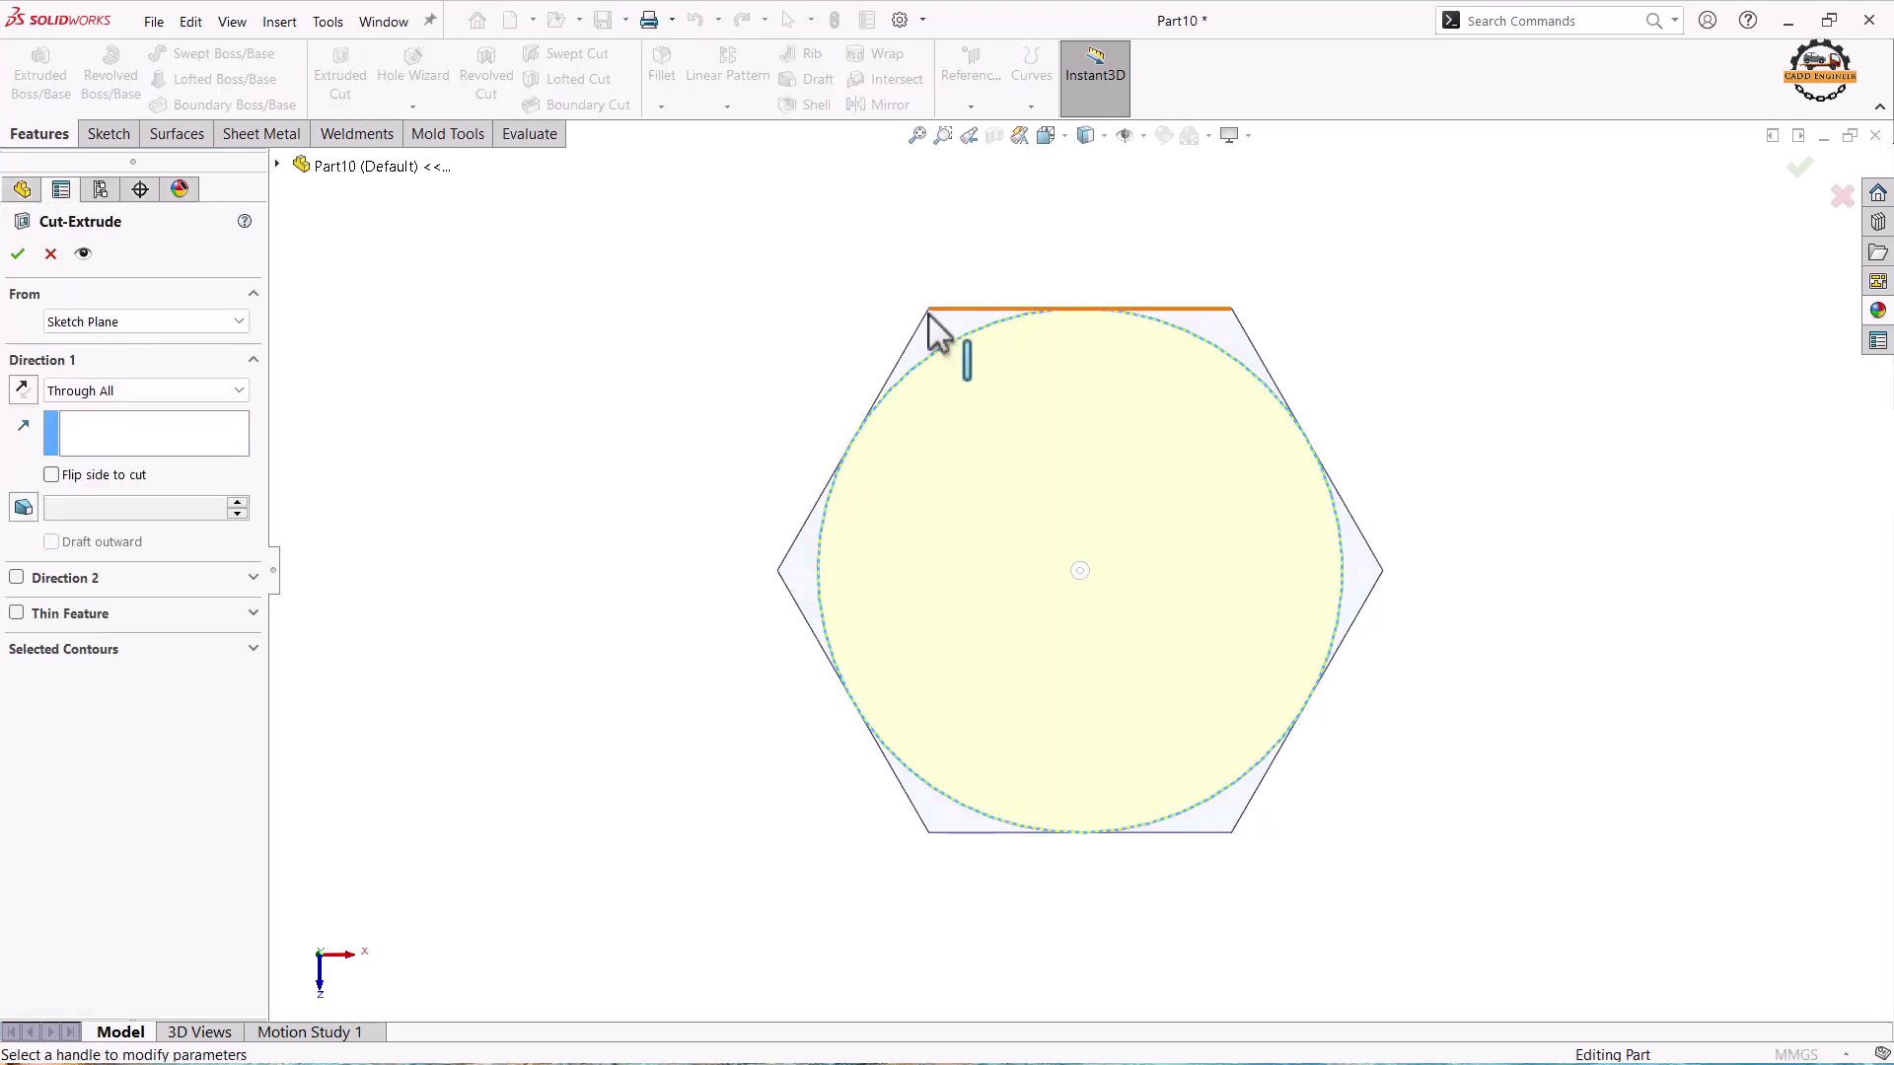
Create Cut-Extrude1 as a Through All cut with Flip side to cut and a 45° draft.
click(89, 399)
click(89, 399)
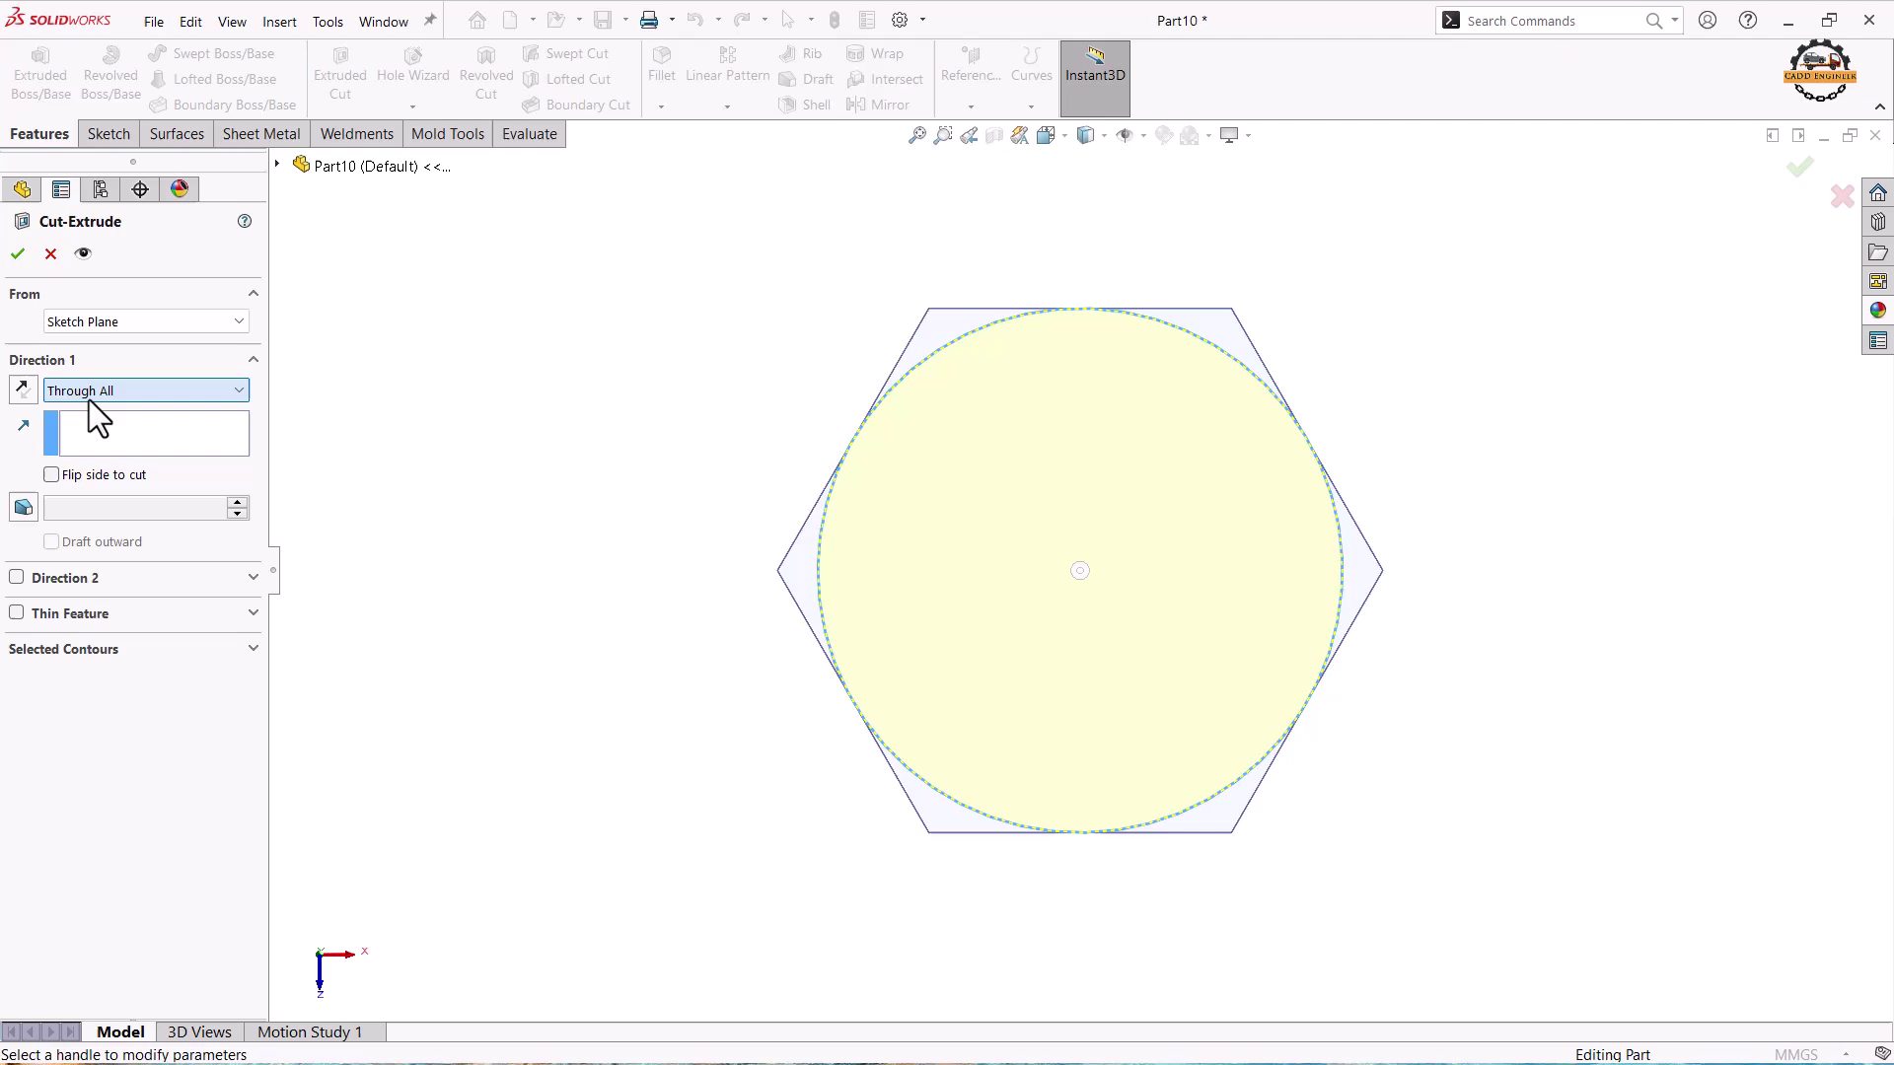
click(52, 476)
click(23, 507)
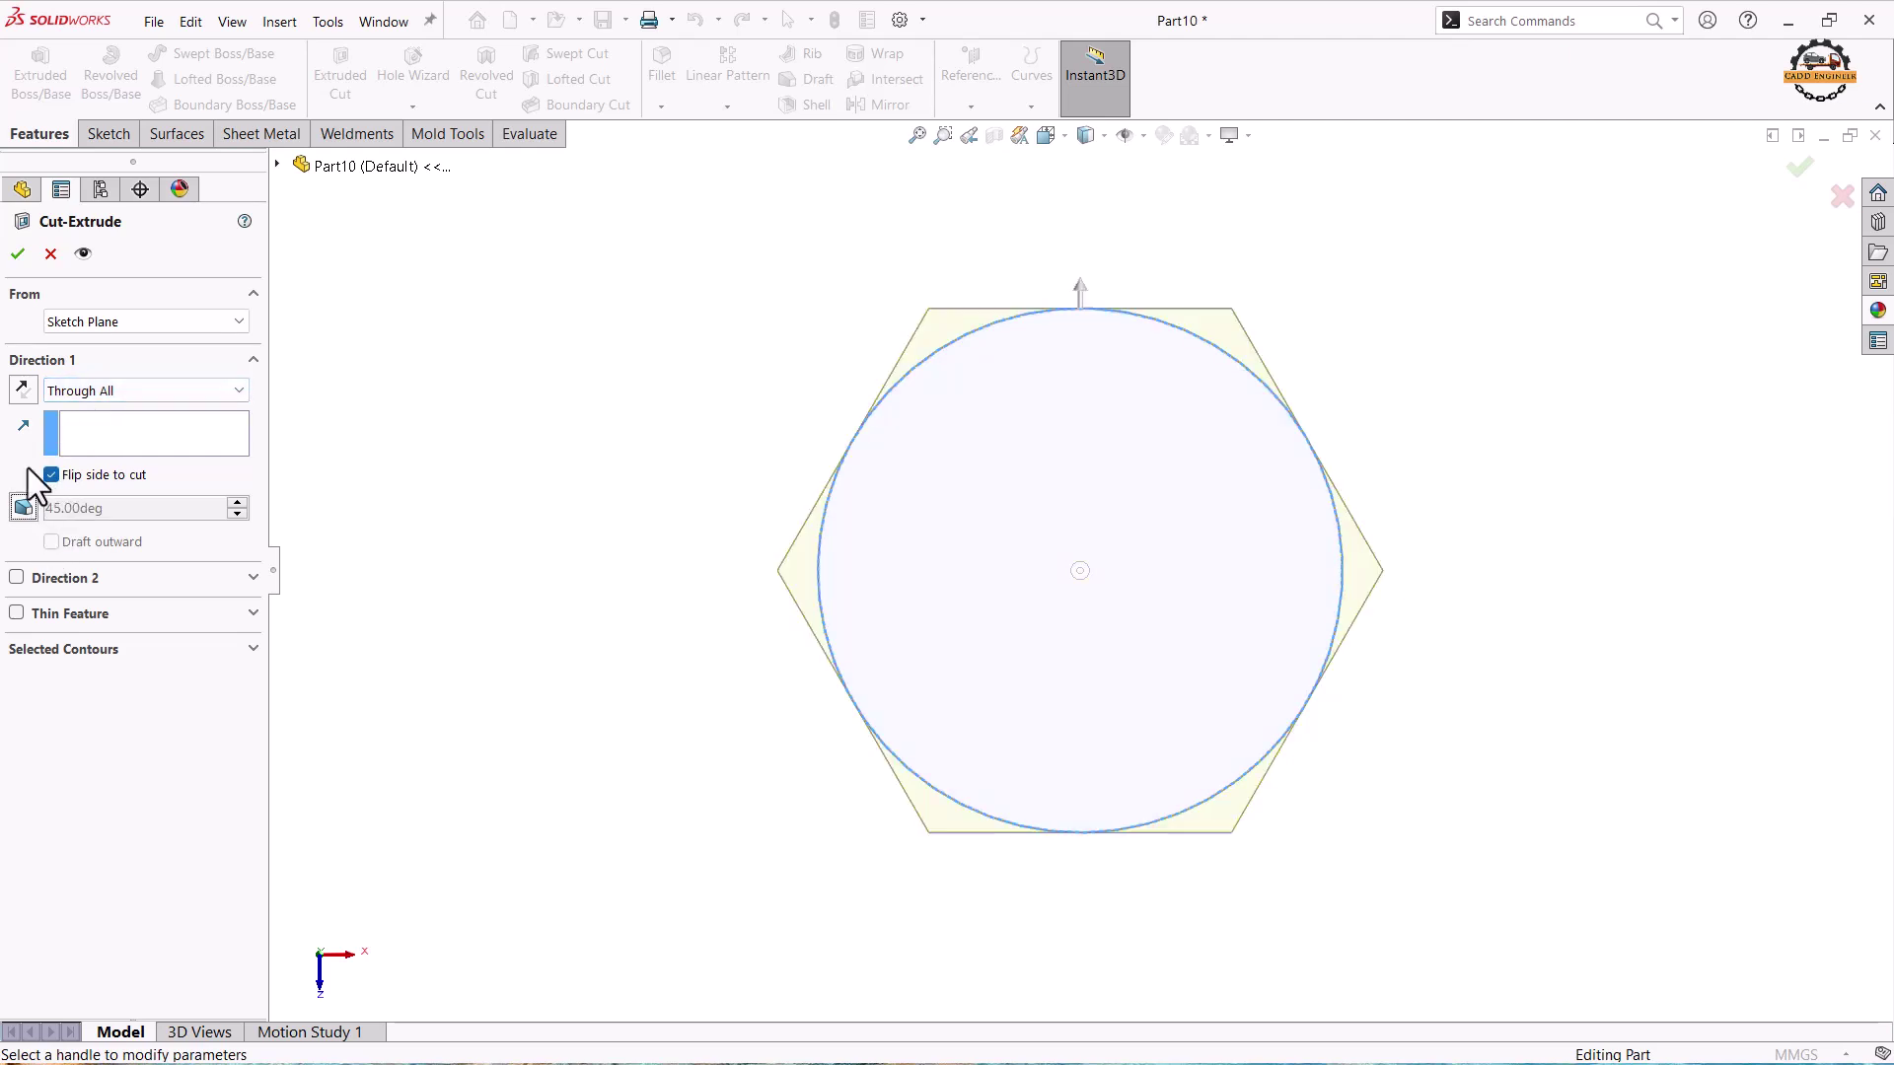
click(24, 507)
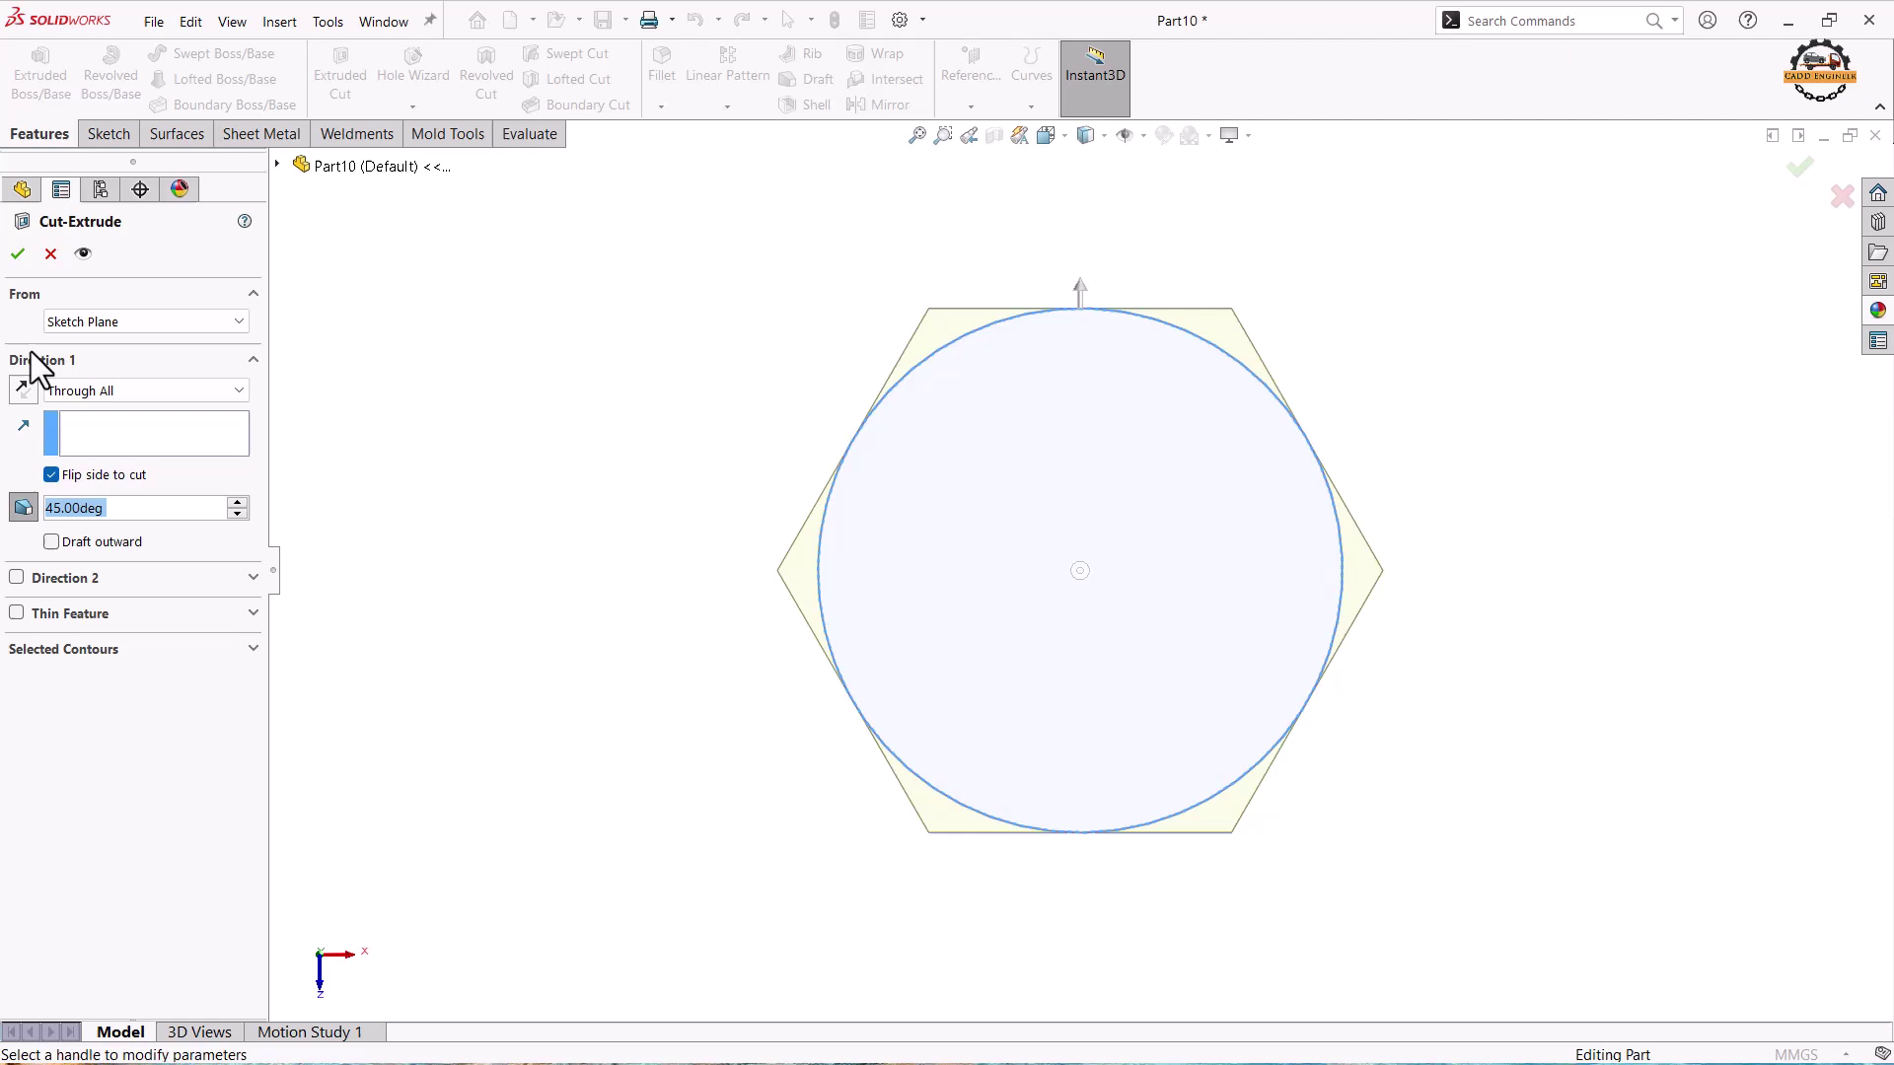
click(18, 262)
middle_drag(431, 579, 672, 503)
Mirror Cut-Extrude1 about the Top Plane to create Mirror1.
click(104, 506)
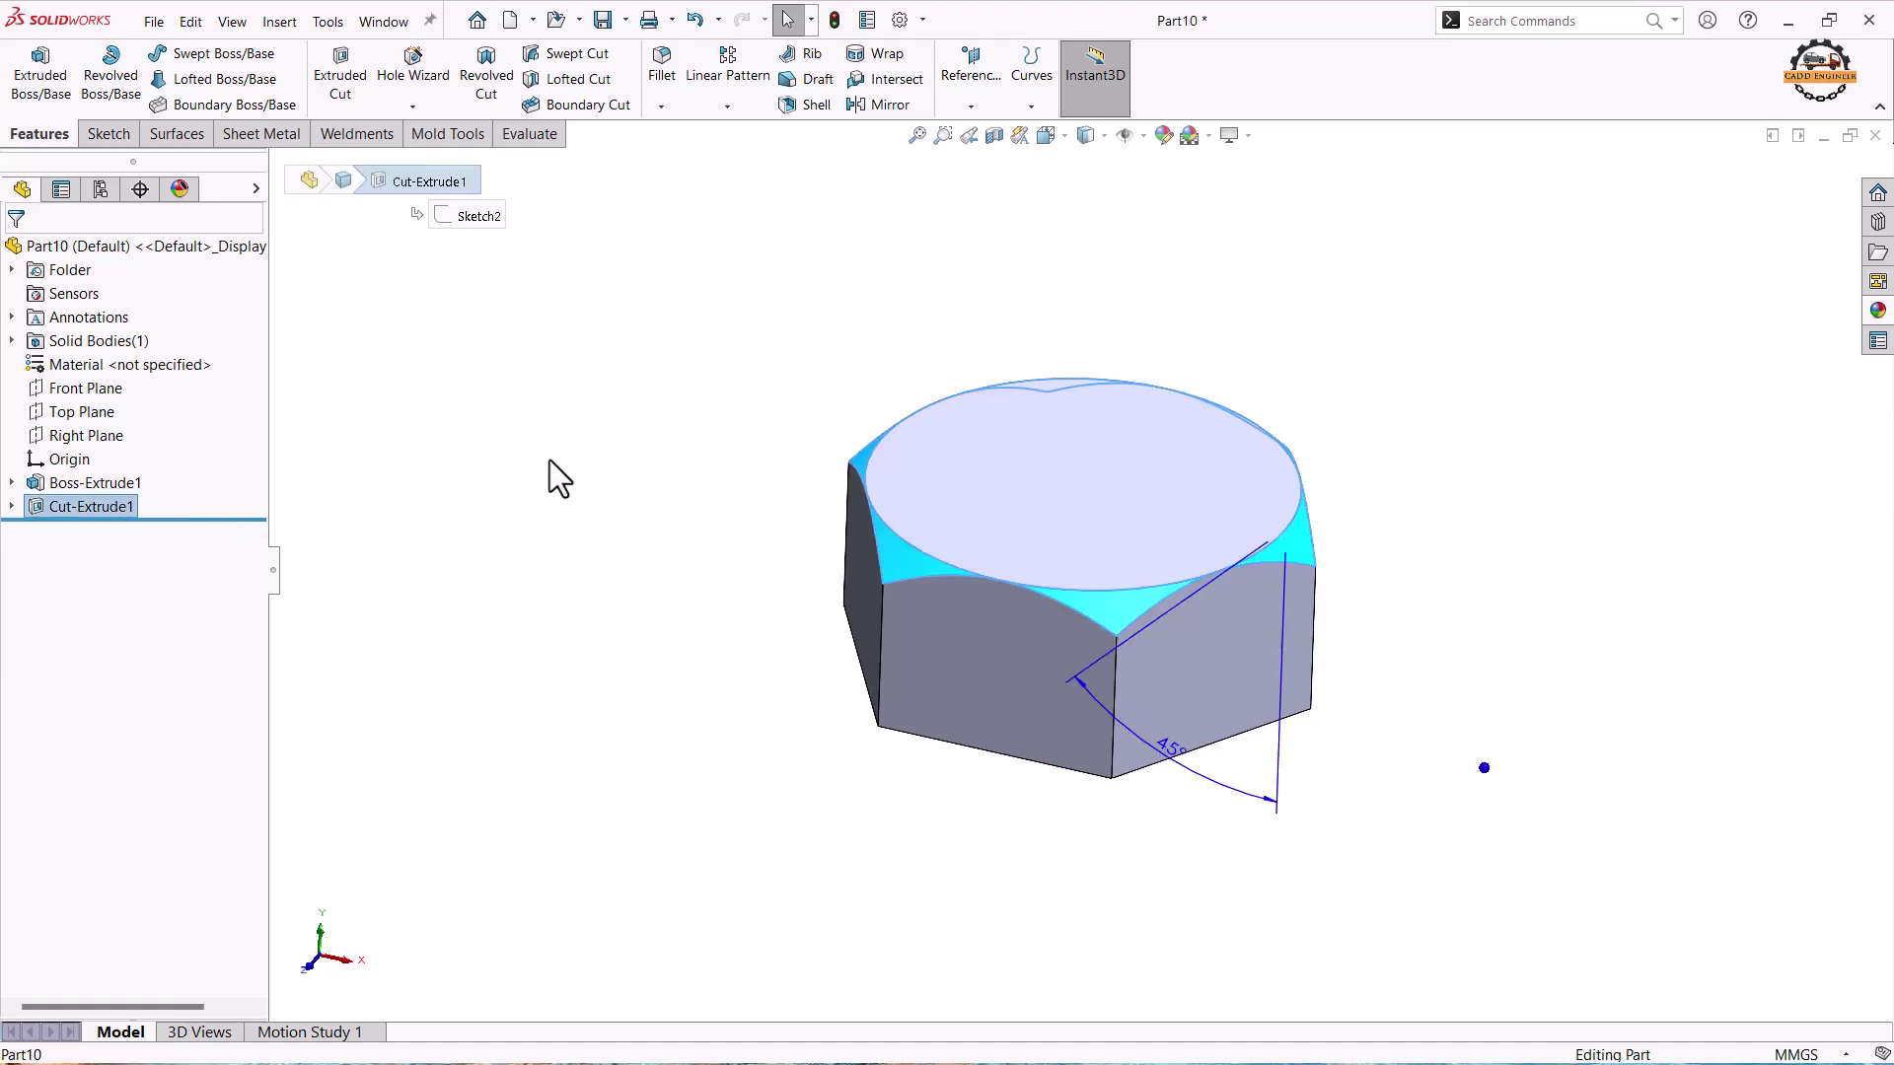
click(874, 105)
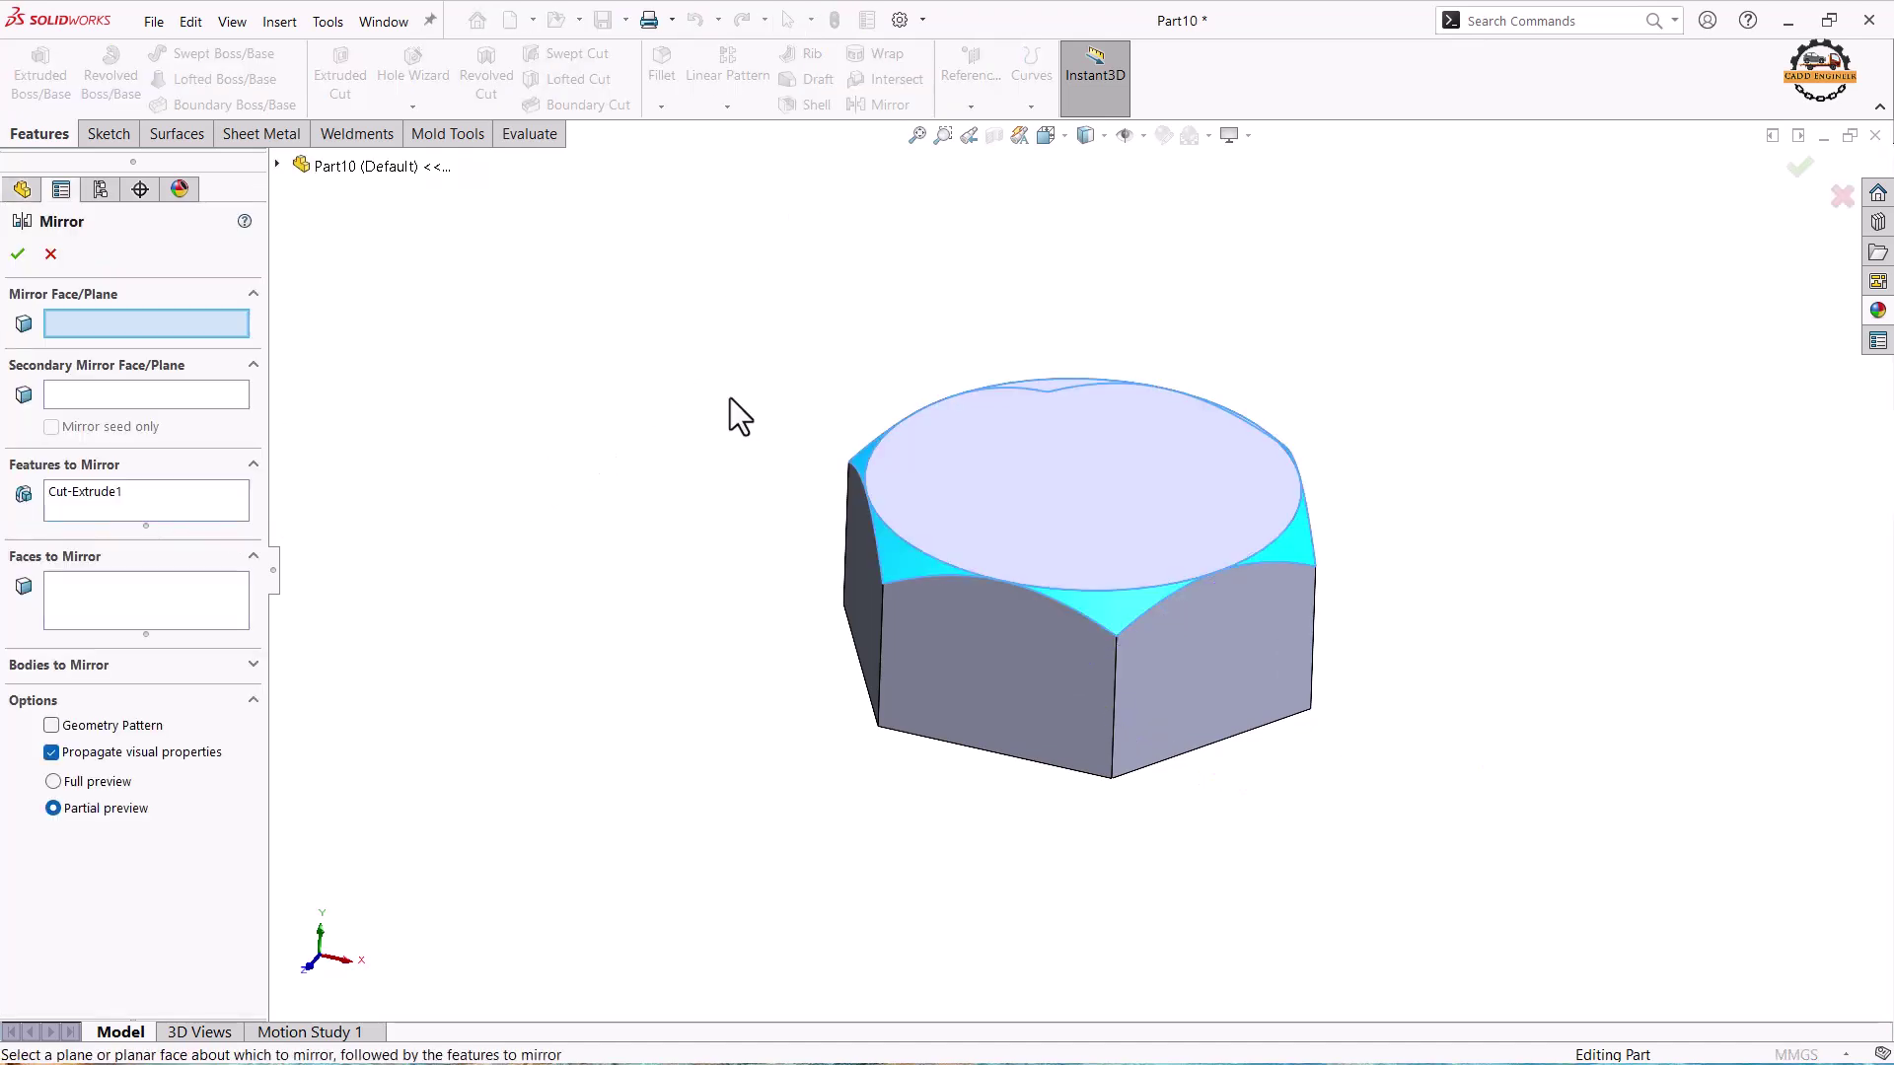
click(277, 165)
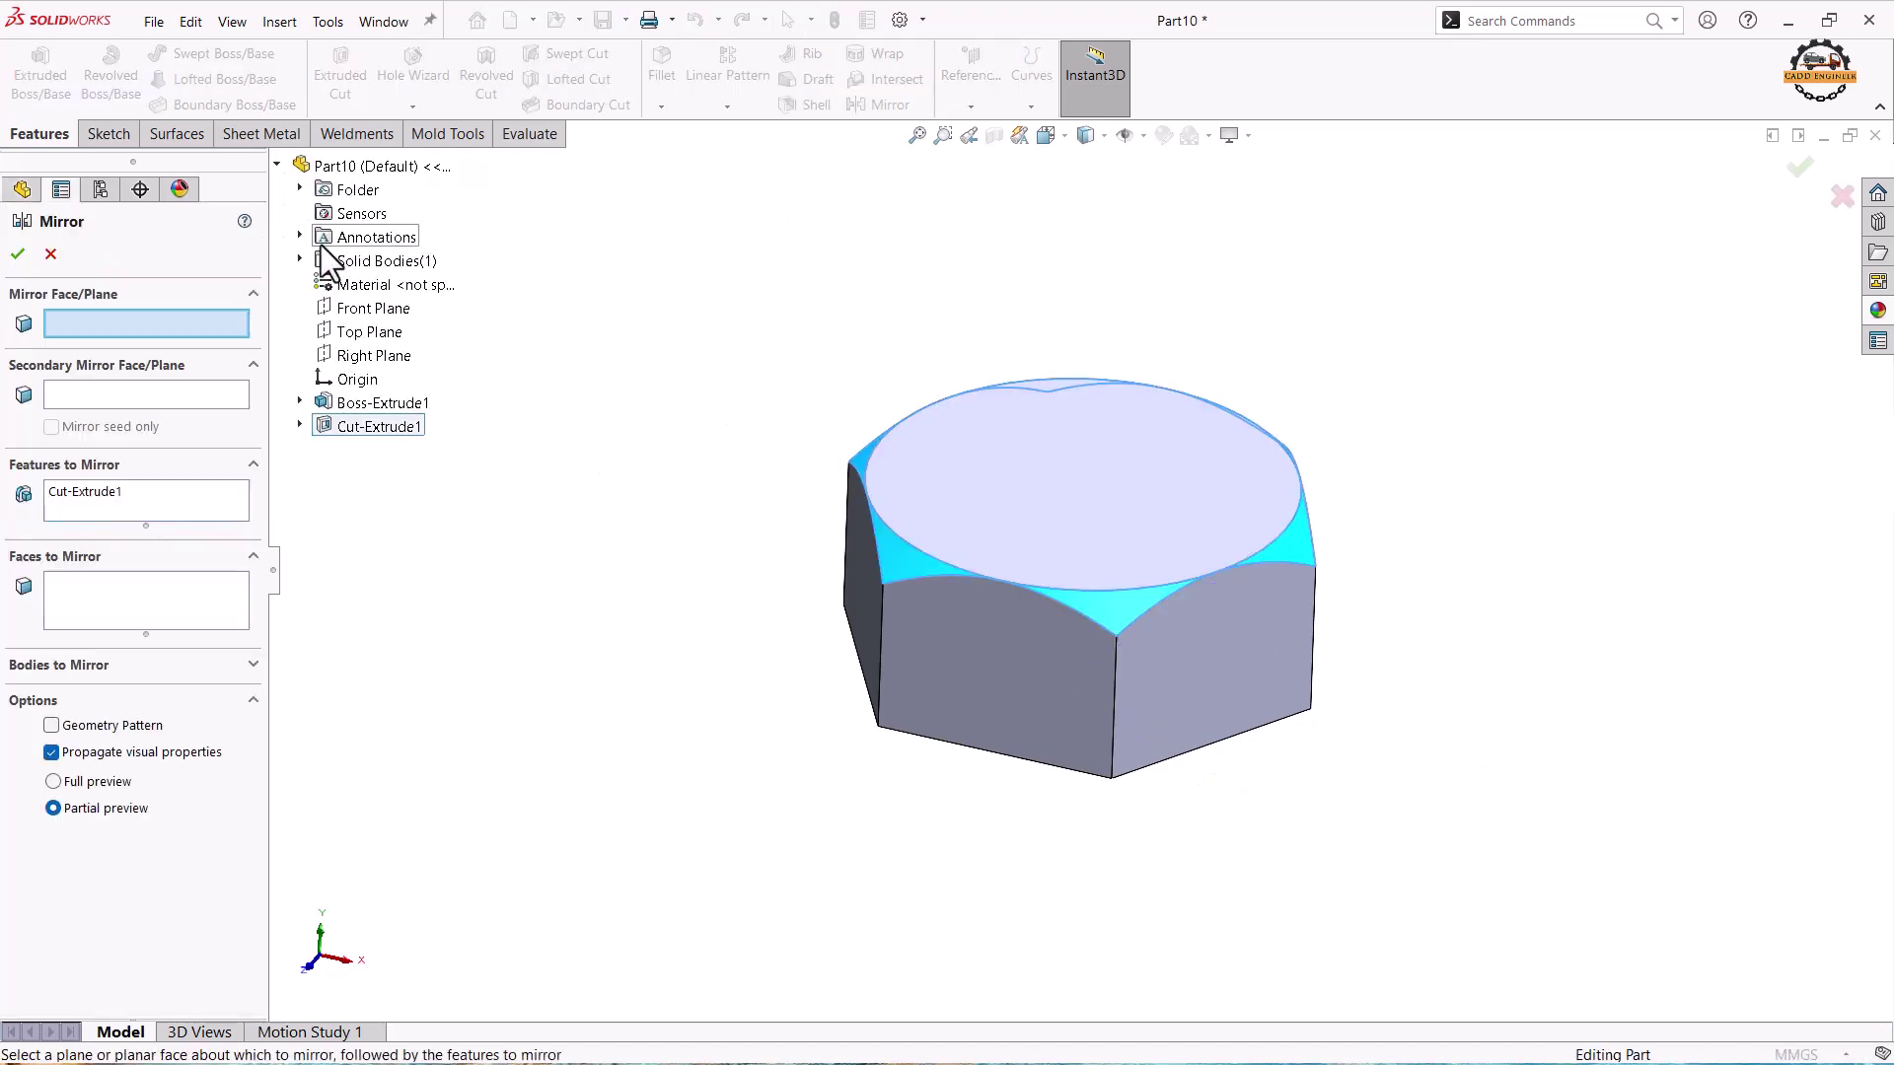
click(359, 335)
middle_drag(661, 541, 698, 459)
click(18, 253)
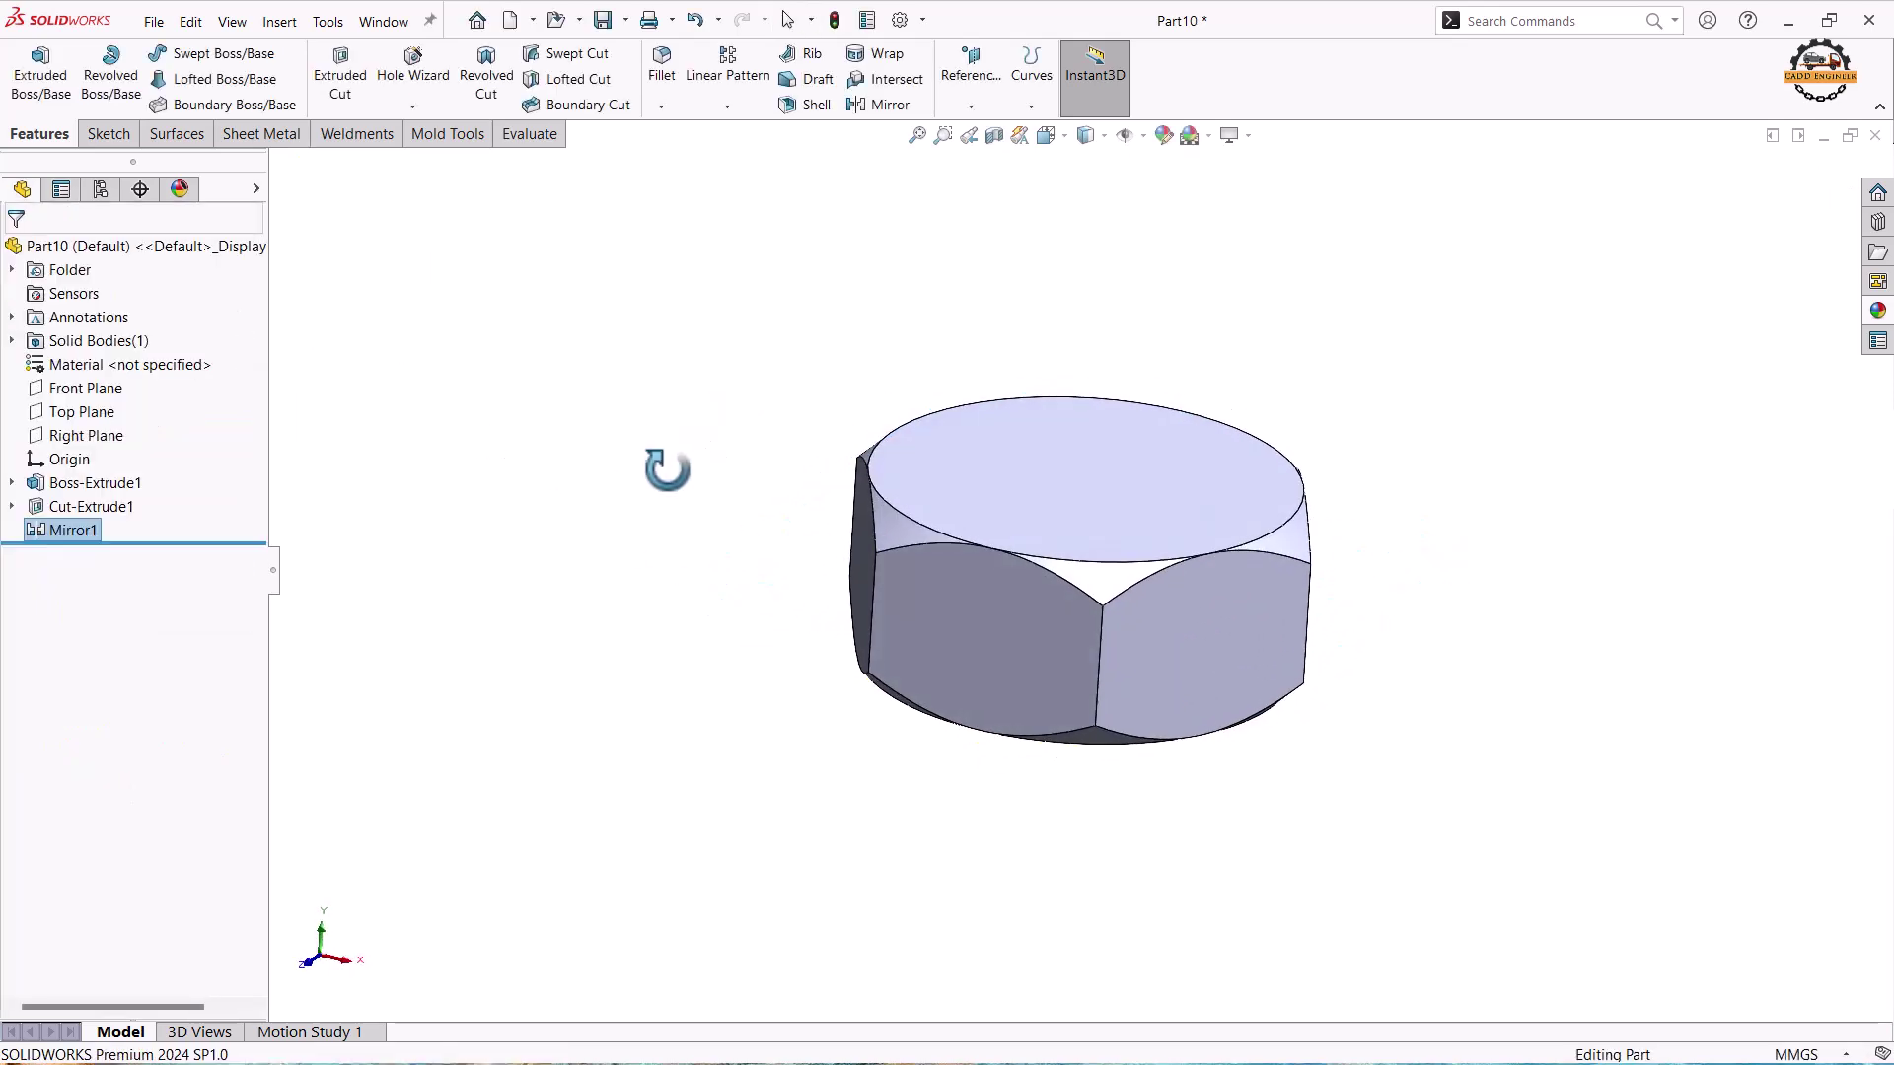
mouse_move(684, 495)
middle_down()
mouse_move(711, 453)
mouse_move(719, 537)
middle_up()
Sketch a circle at the centre of the nut's top face, dimensioned to 10.38 mm diameter.
click(1079, 481)
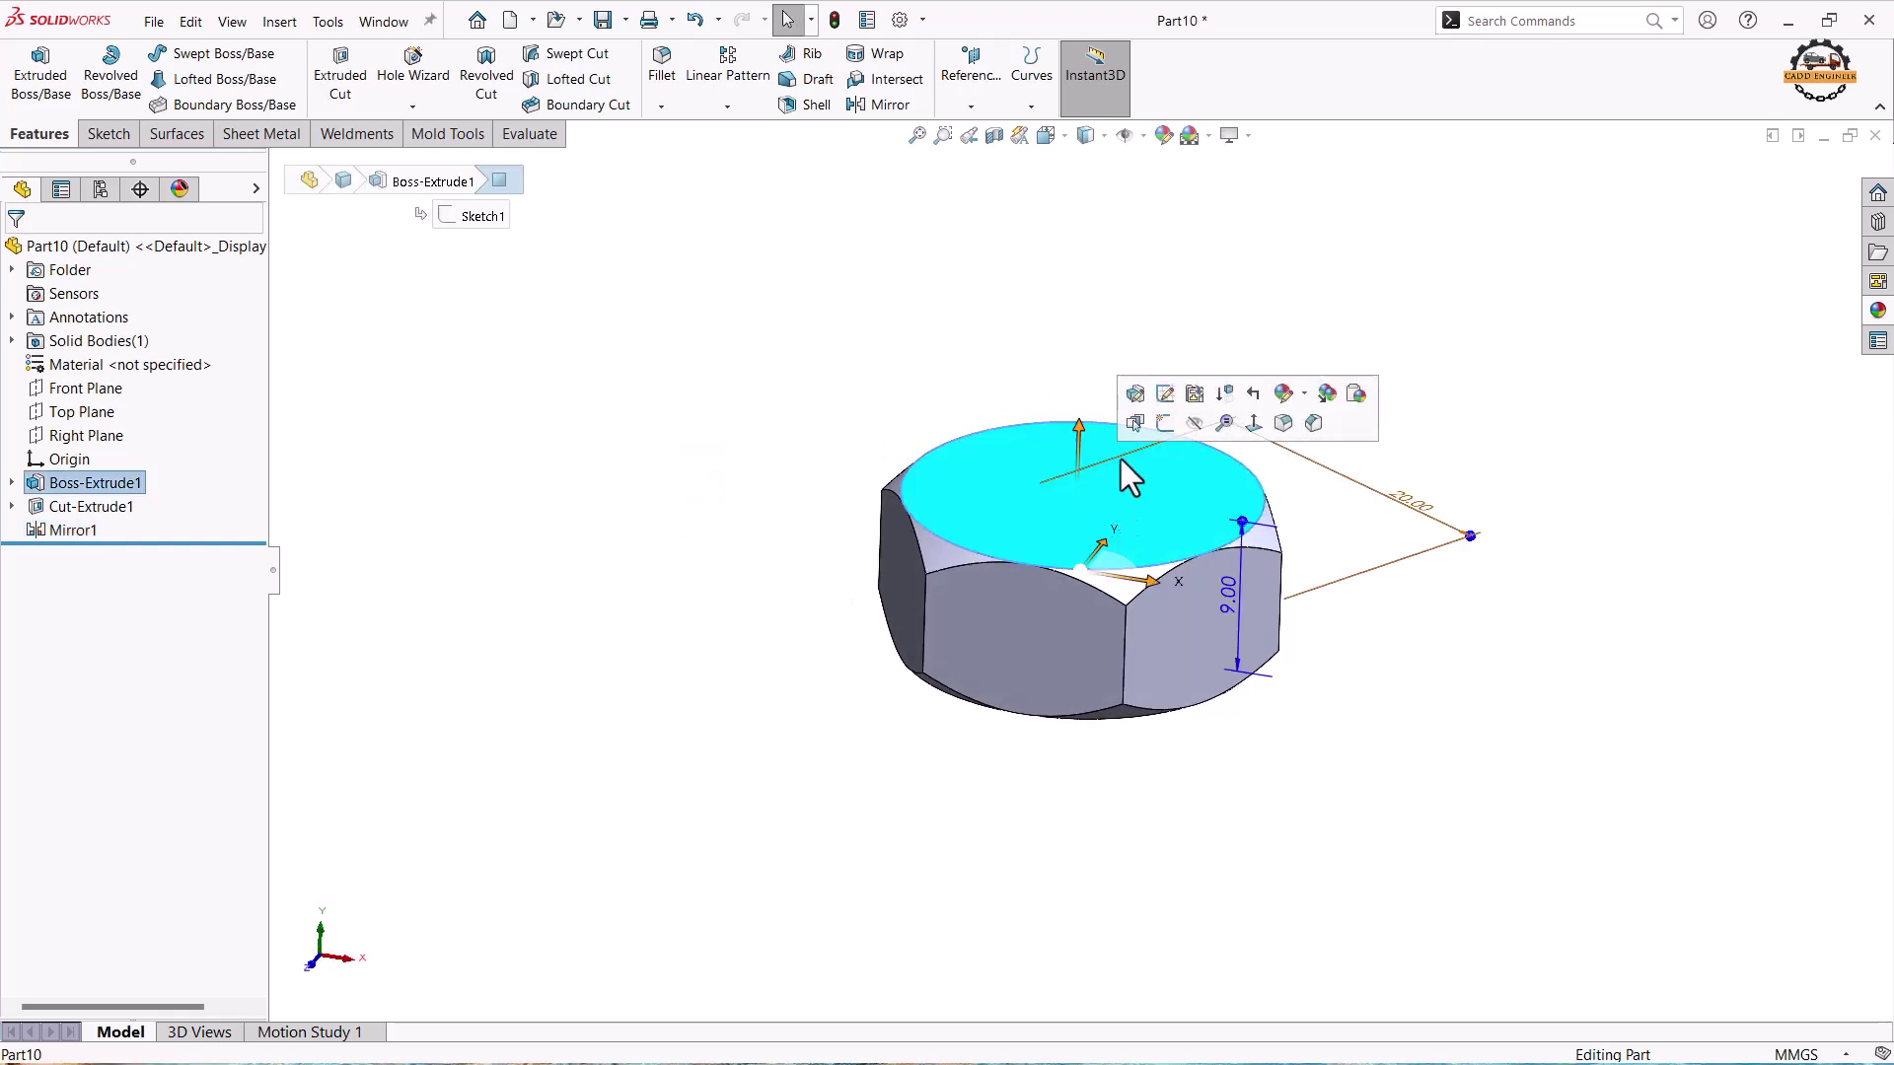
click(1164, 422)
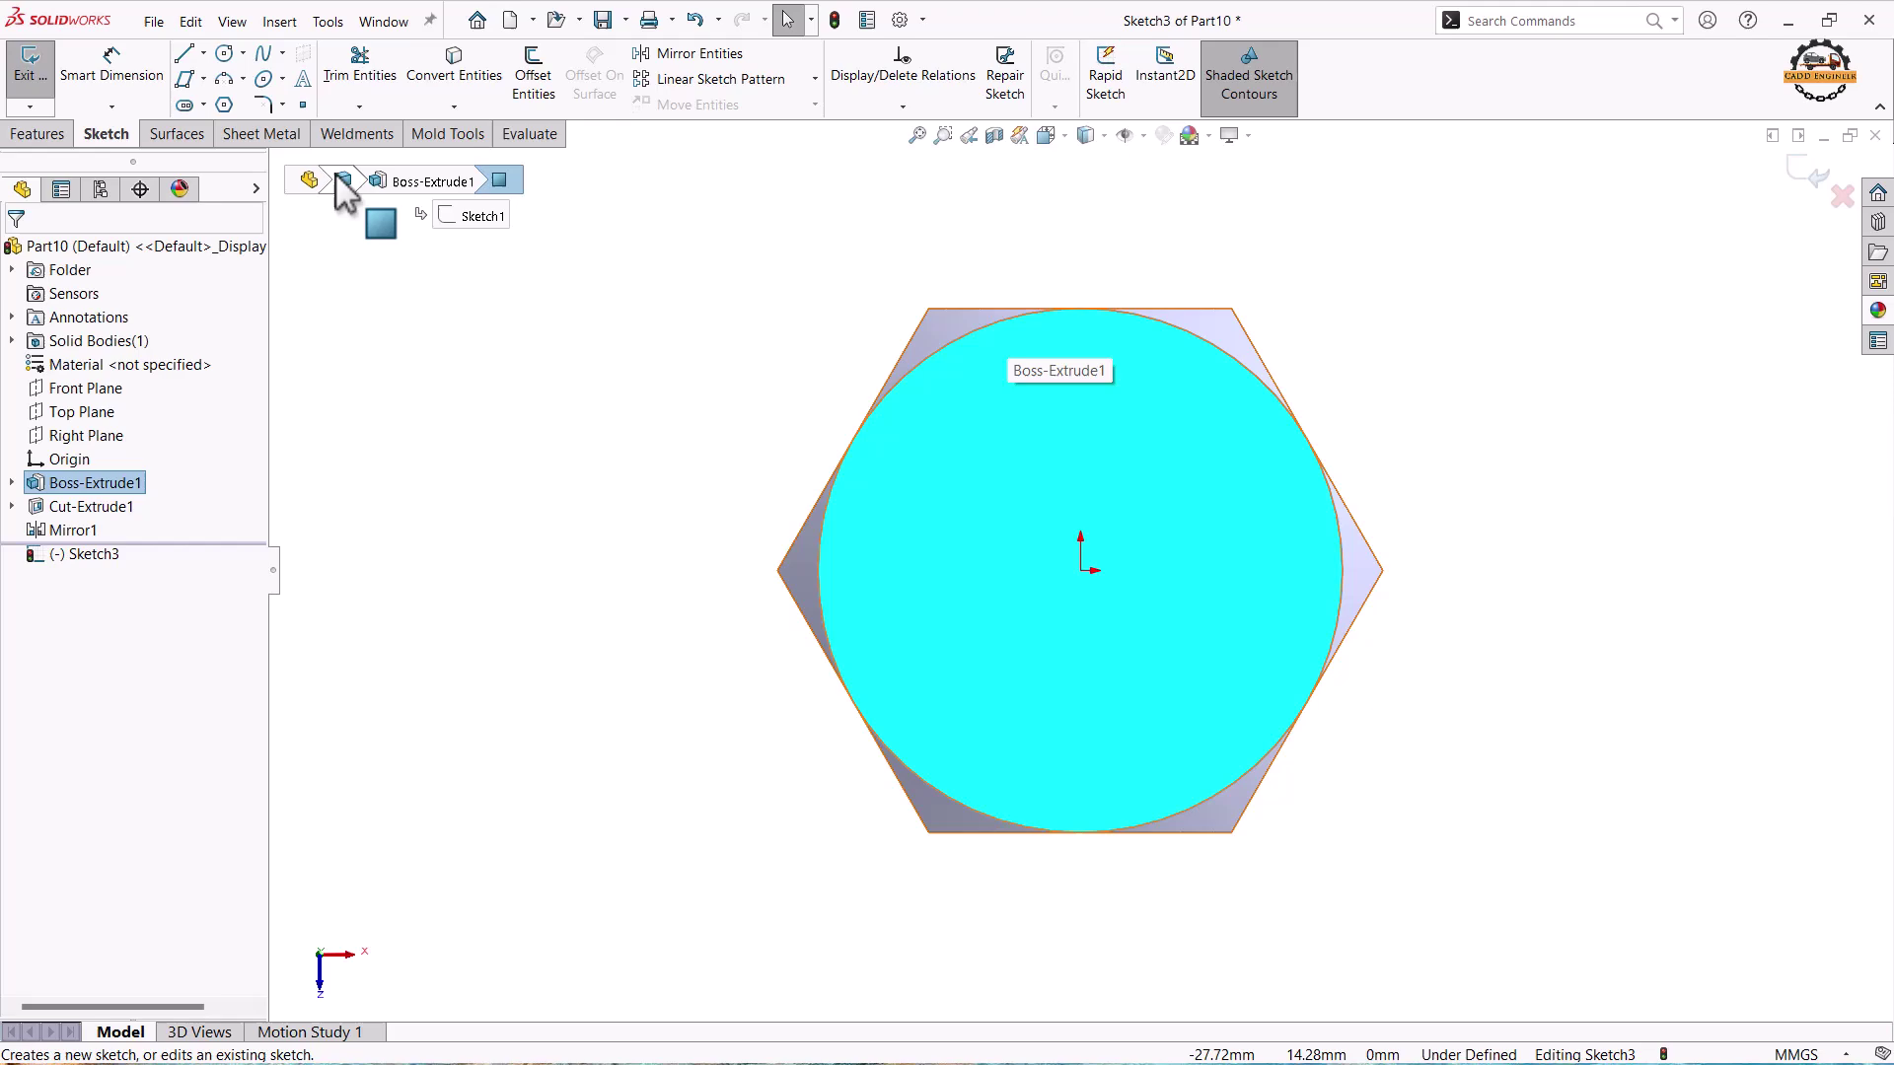
click(226, 55)
click(1081, 570)
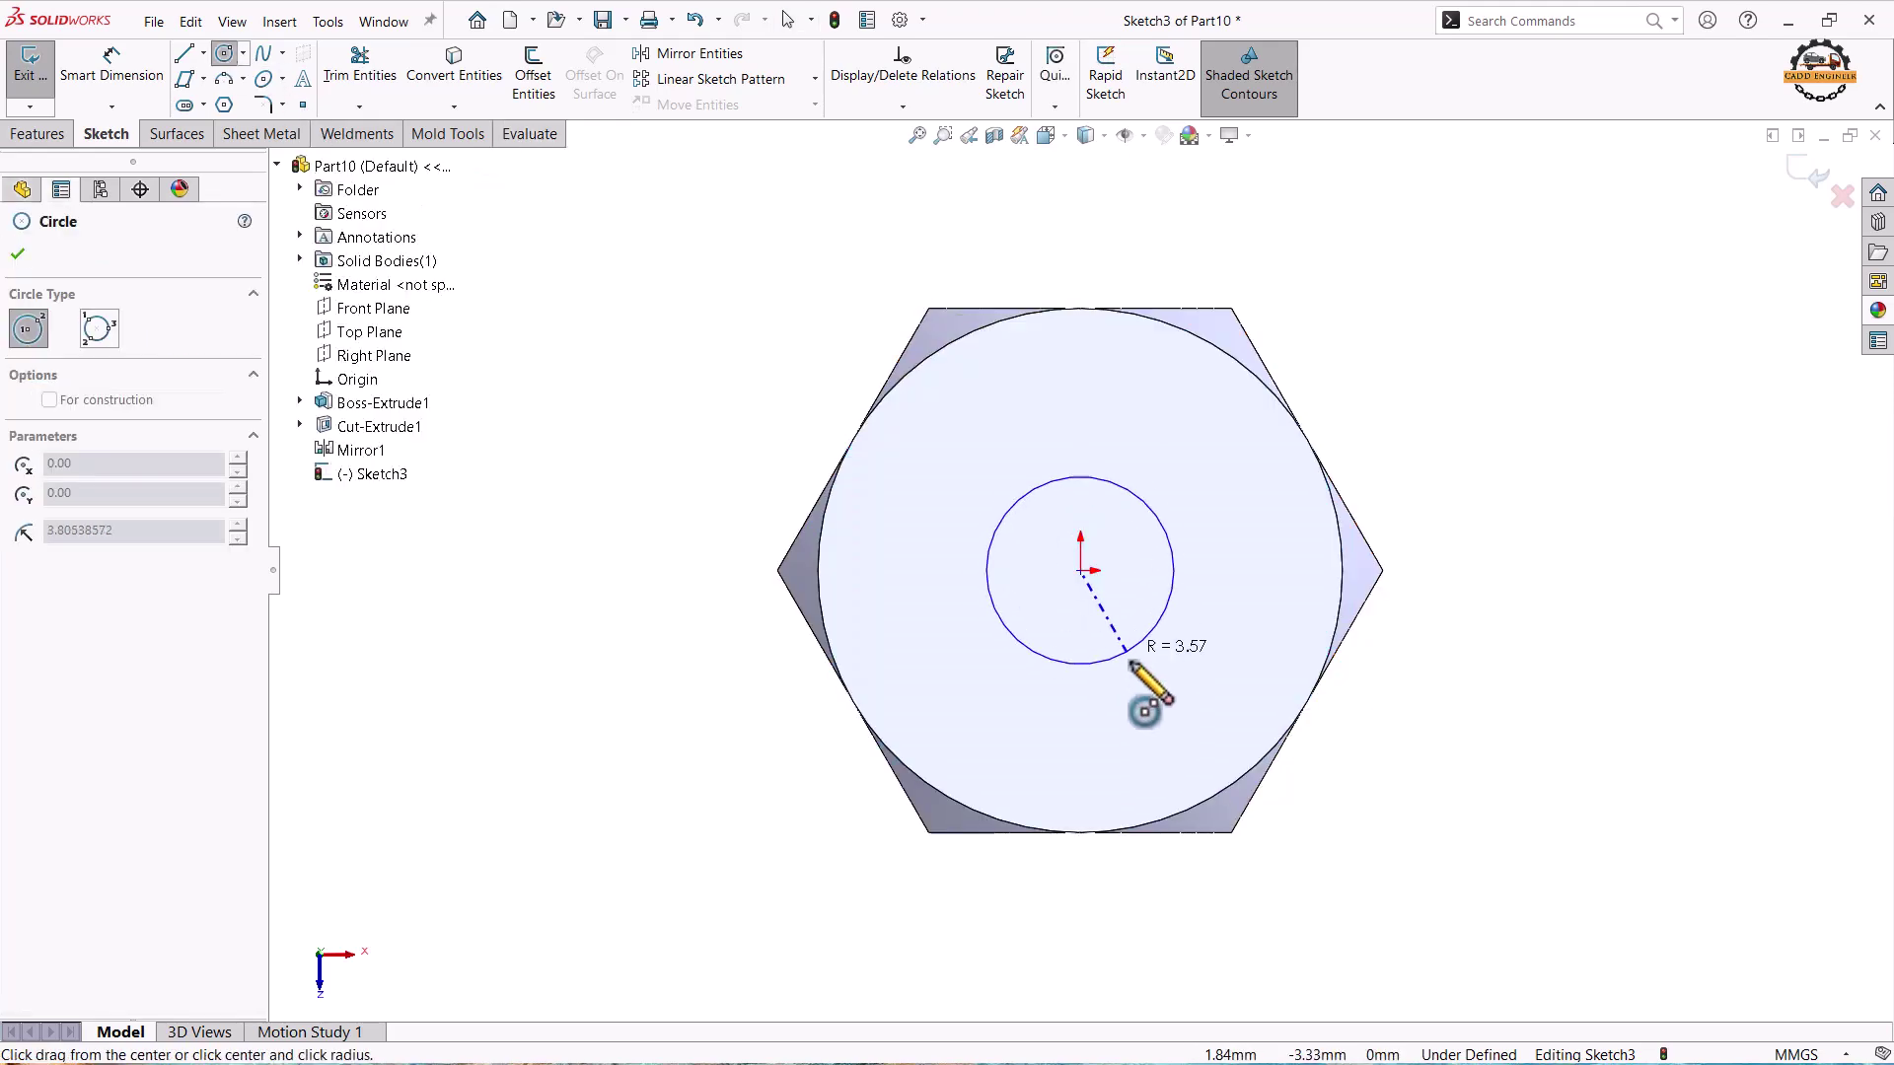
click(1149, 712)
click(111, 69)
click(1194, 456)
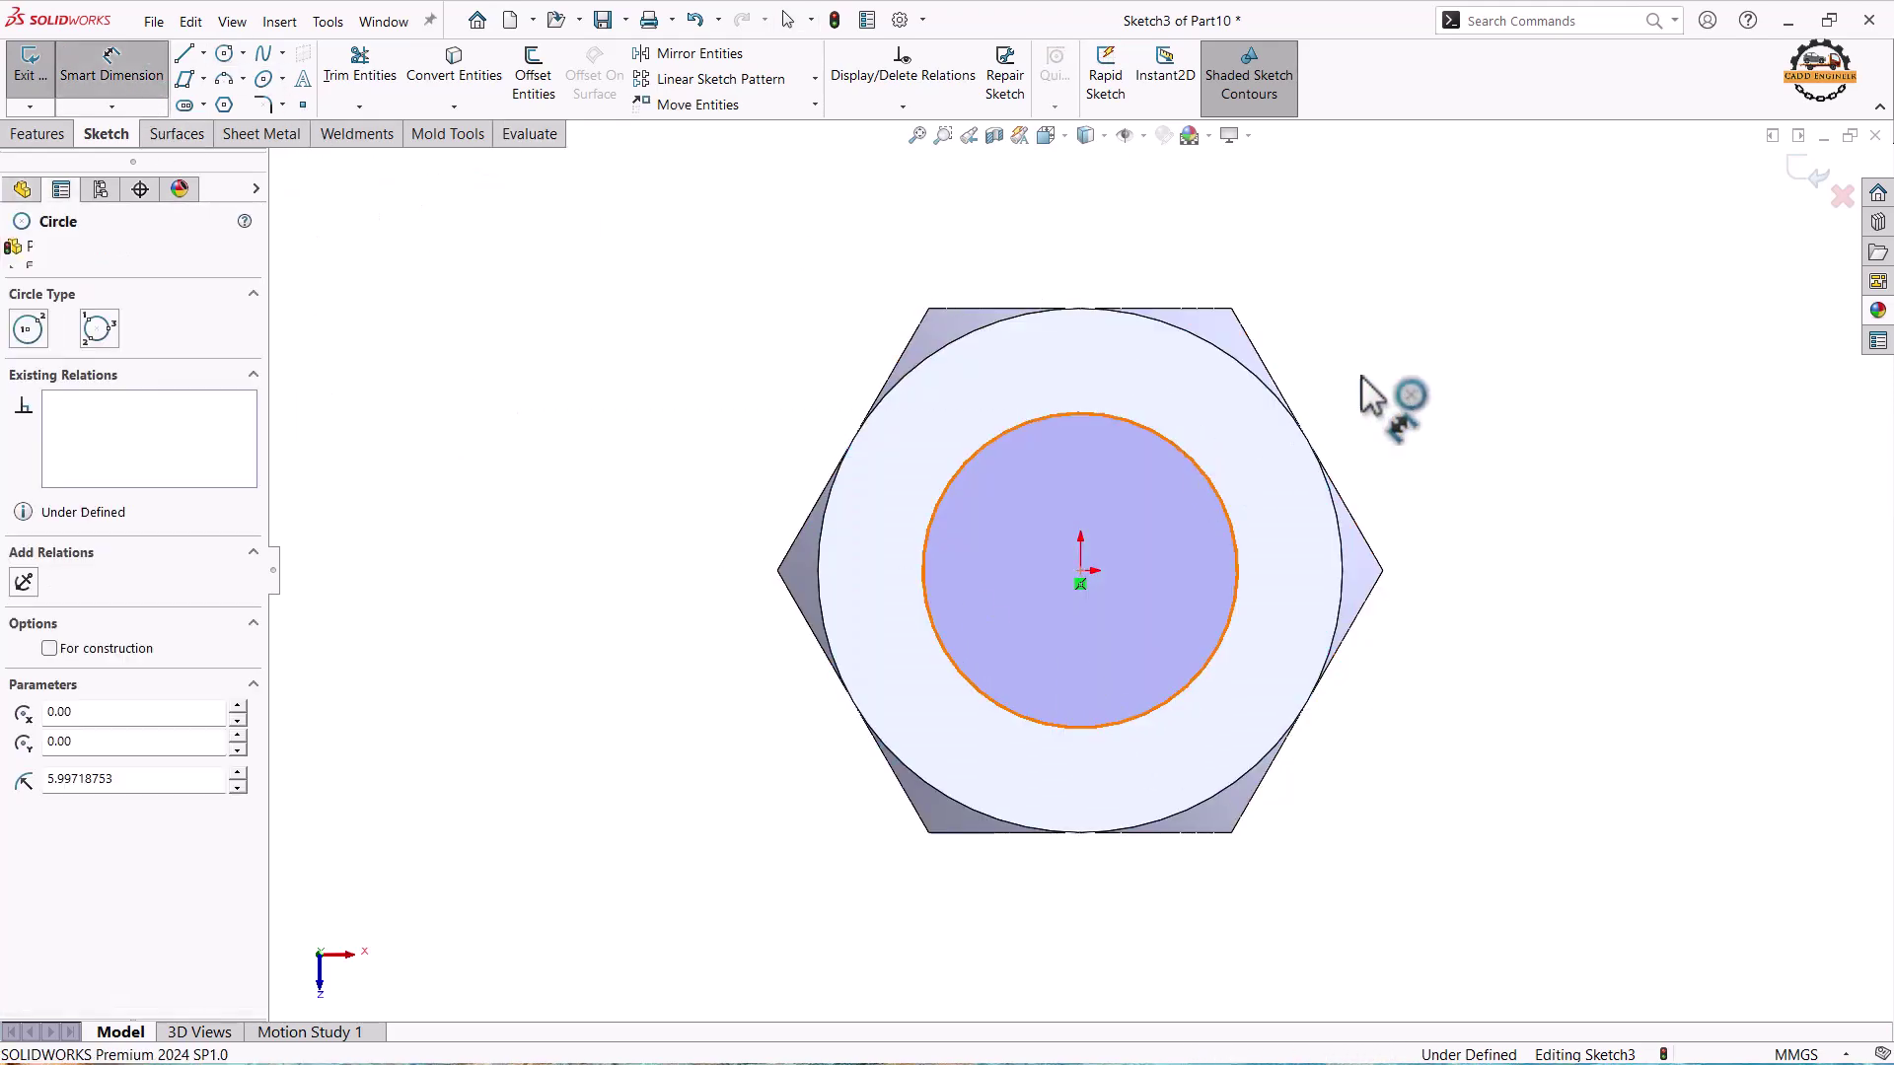
click(1477, 365)
text(10.38)
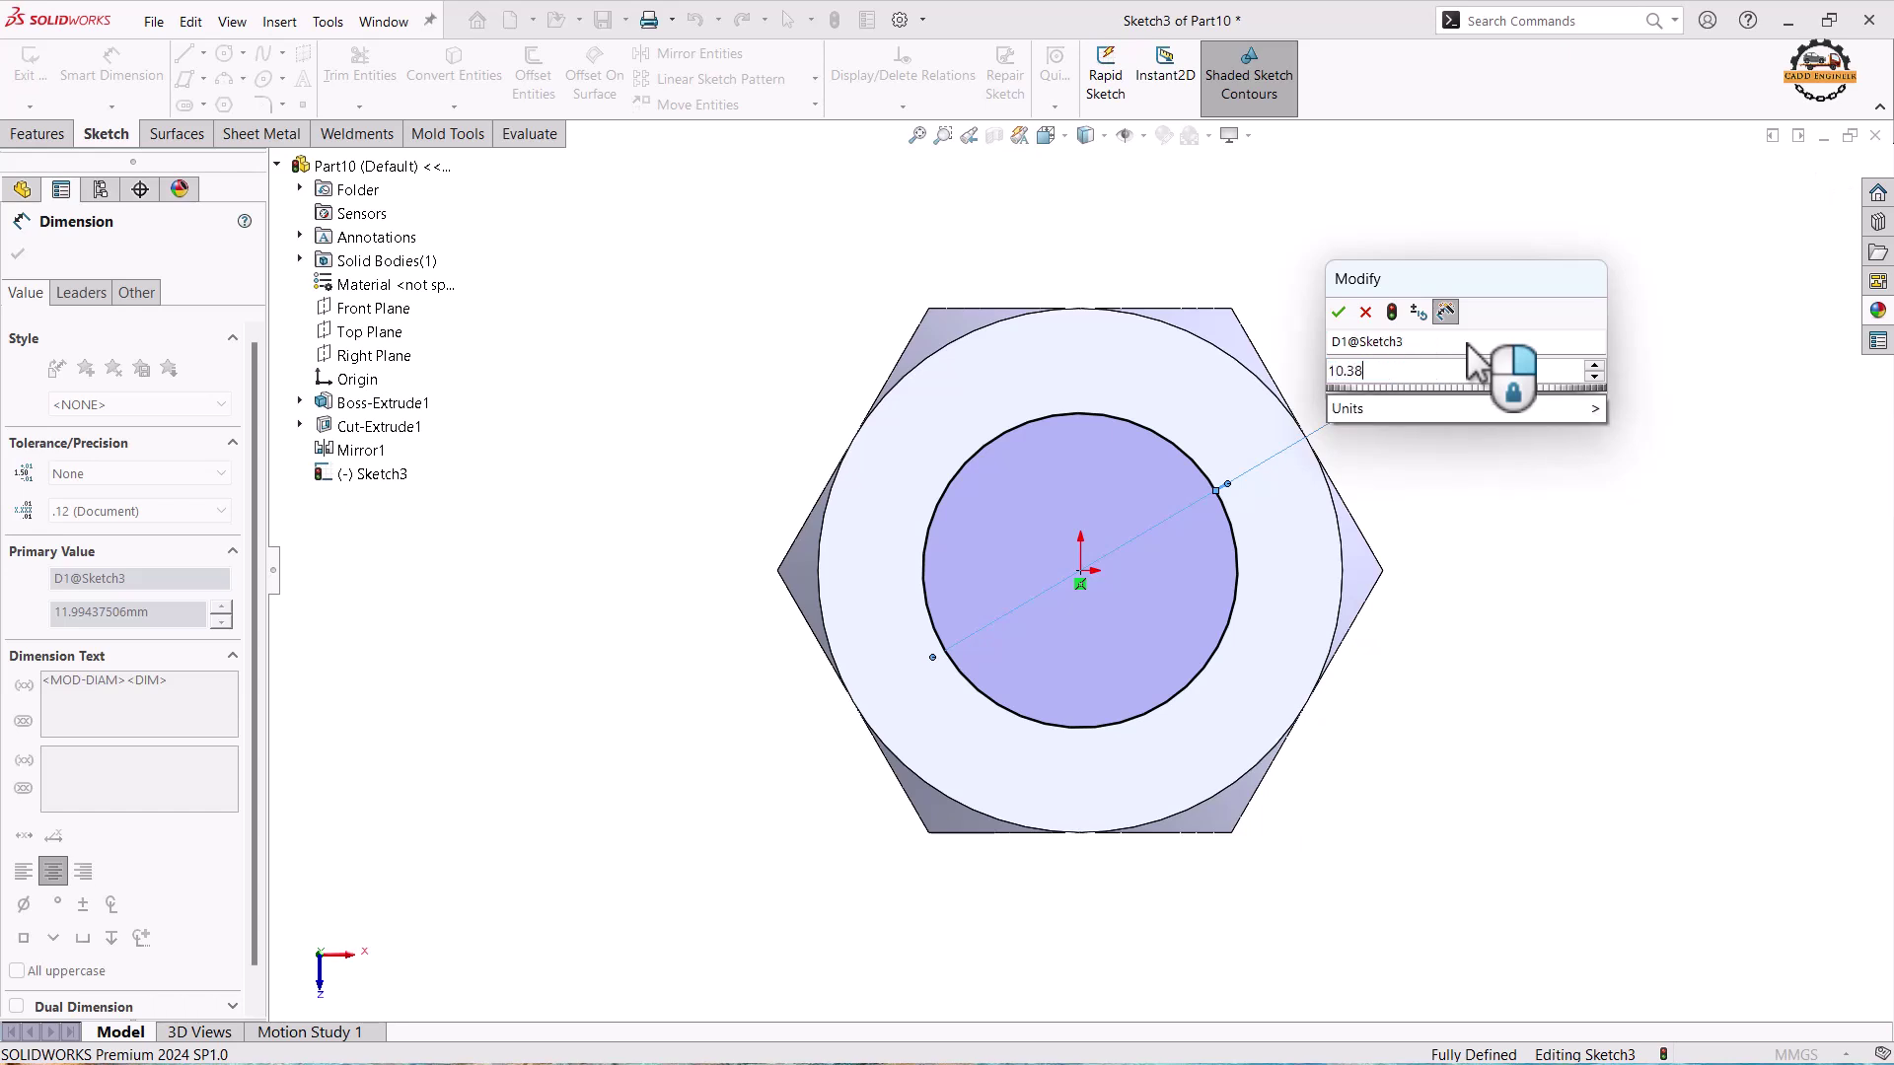
key(Return)
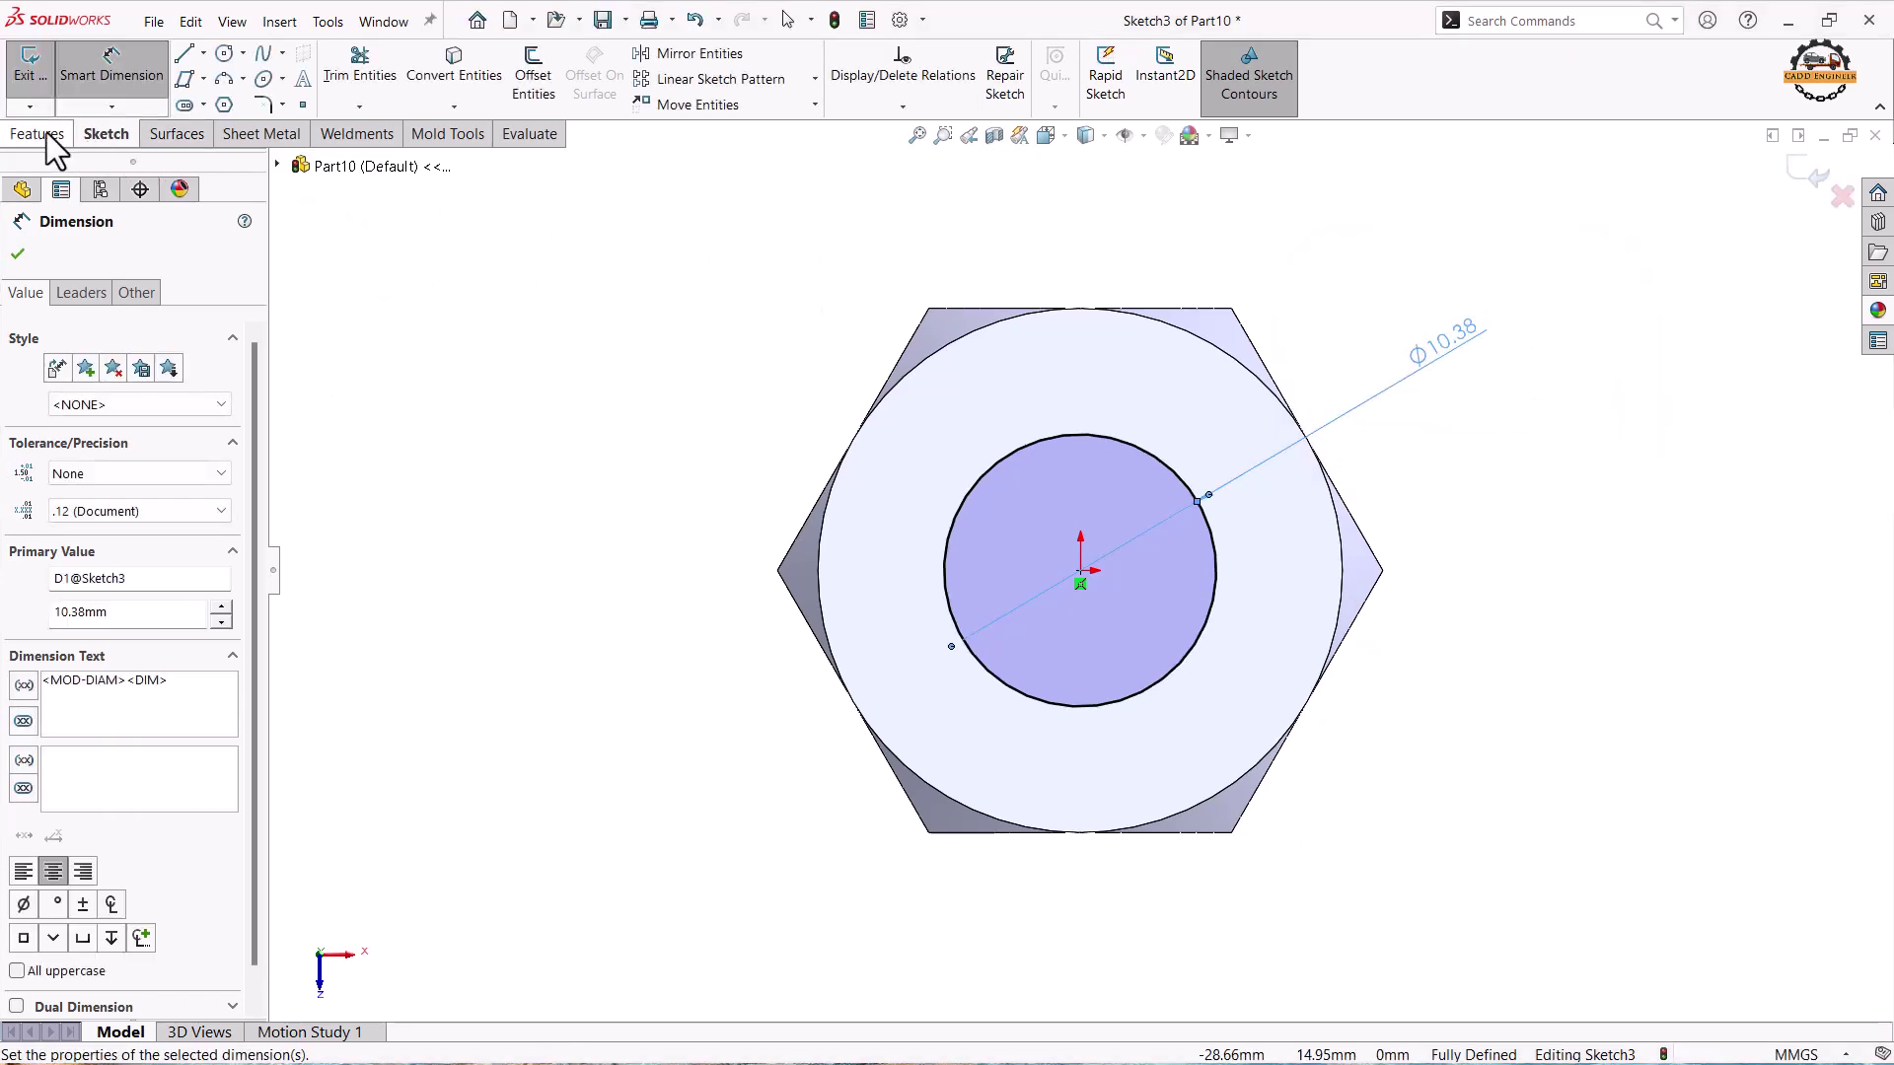
Cut the 10.38 mm circle Through All with Extruded Cut to create Cut-Extrude2.
click(42, 134)
click(339, 74)
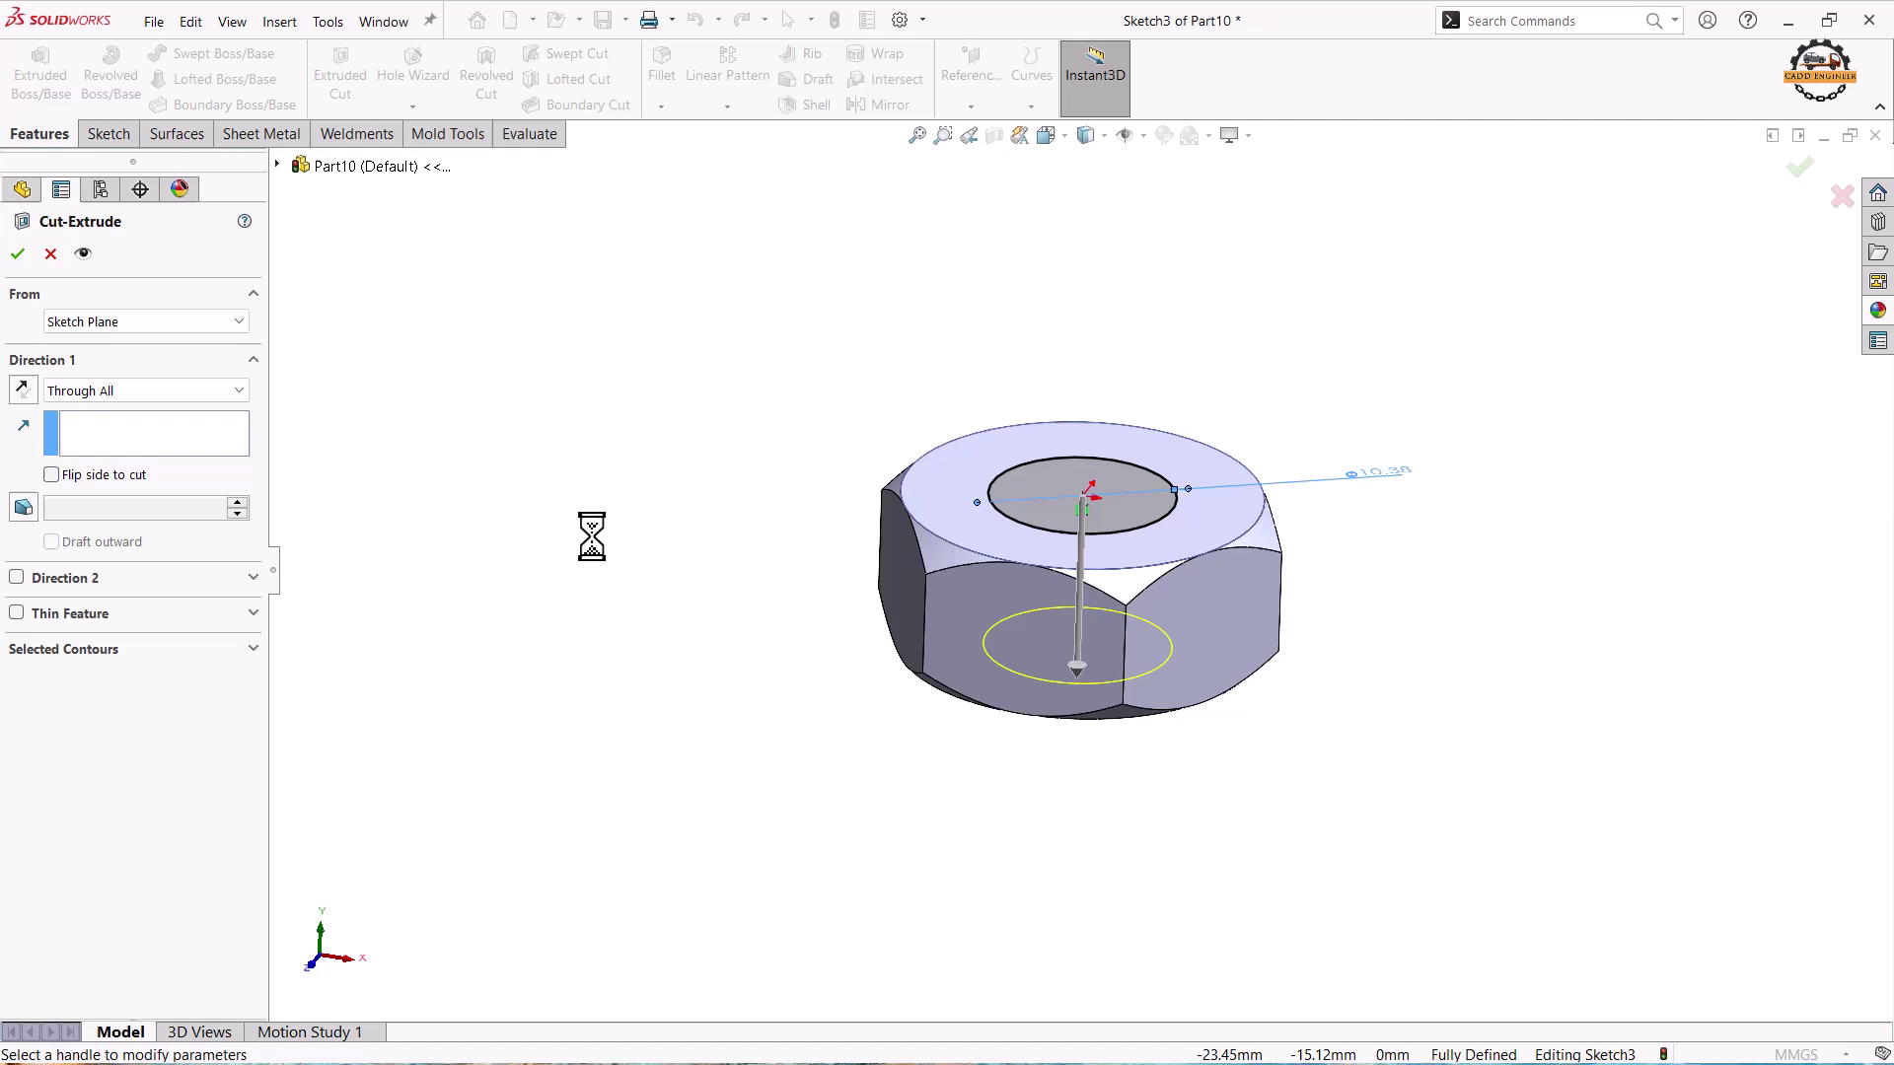
click(19, 255)
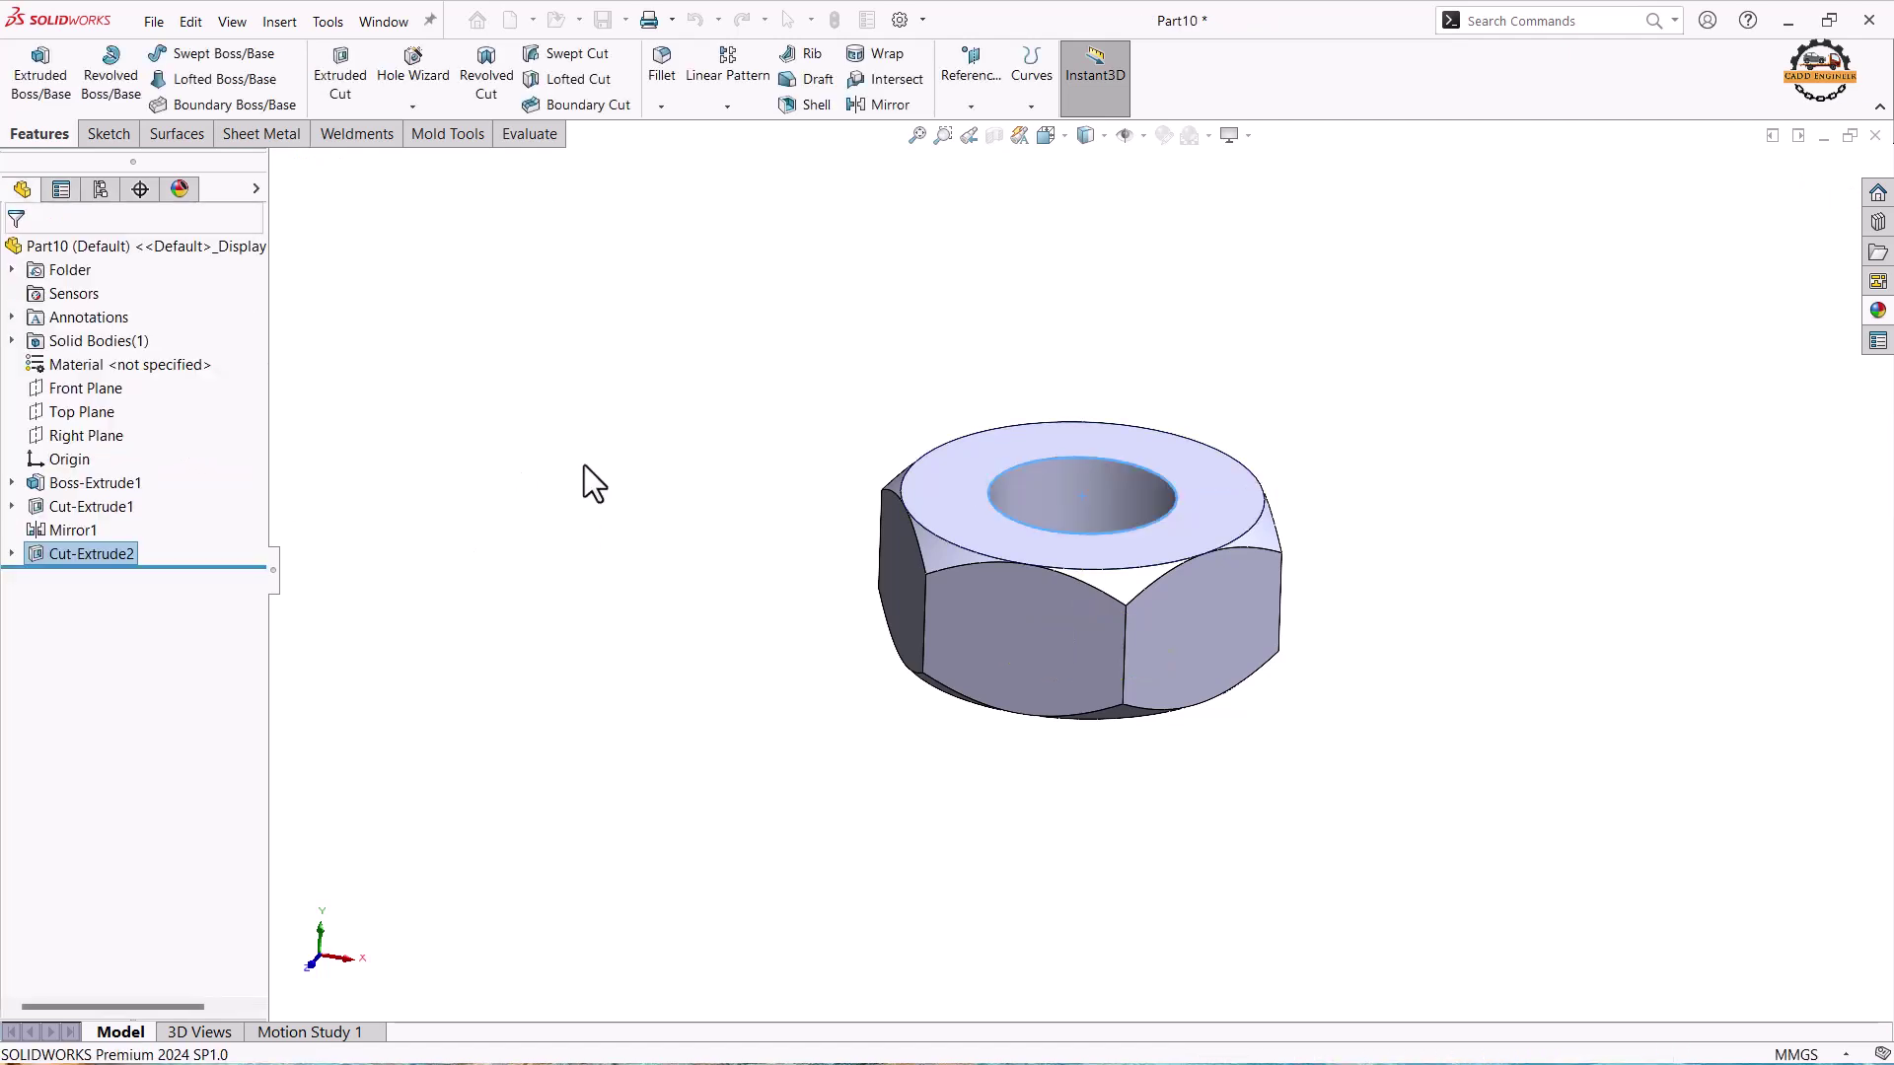
mouse_move(754, 470)
middle_down()
mouse_move(748, 443)
mouse_move(749, 508)
middle_up()
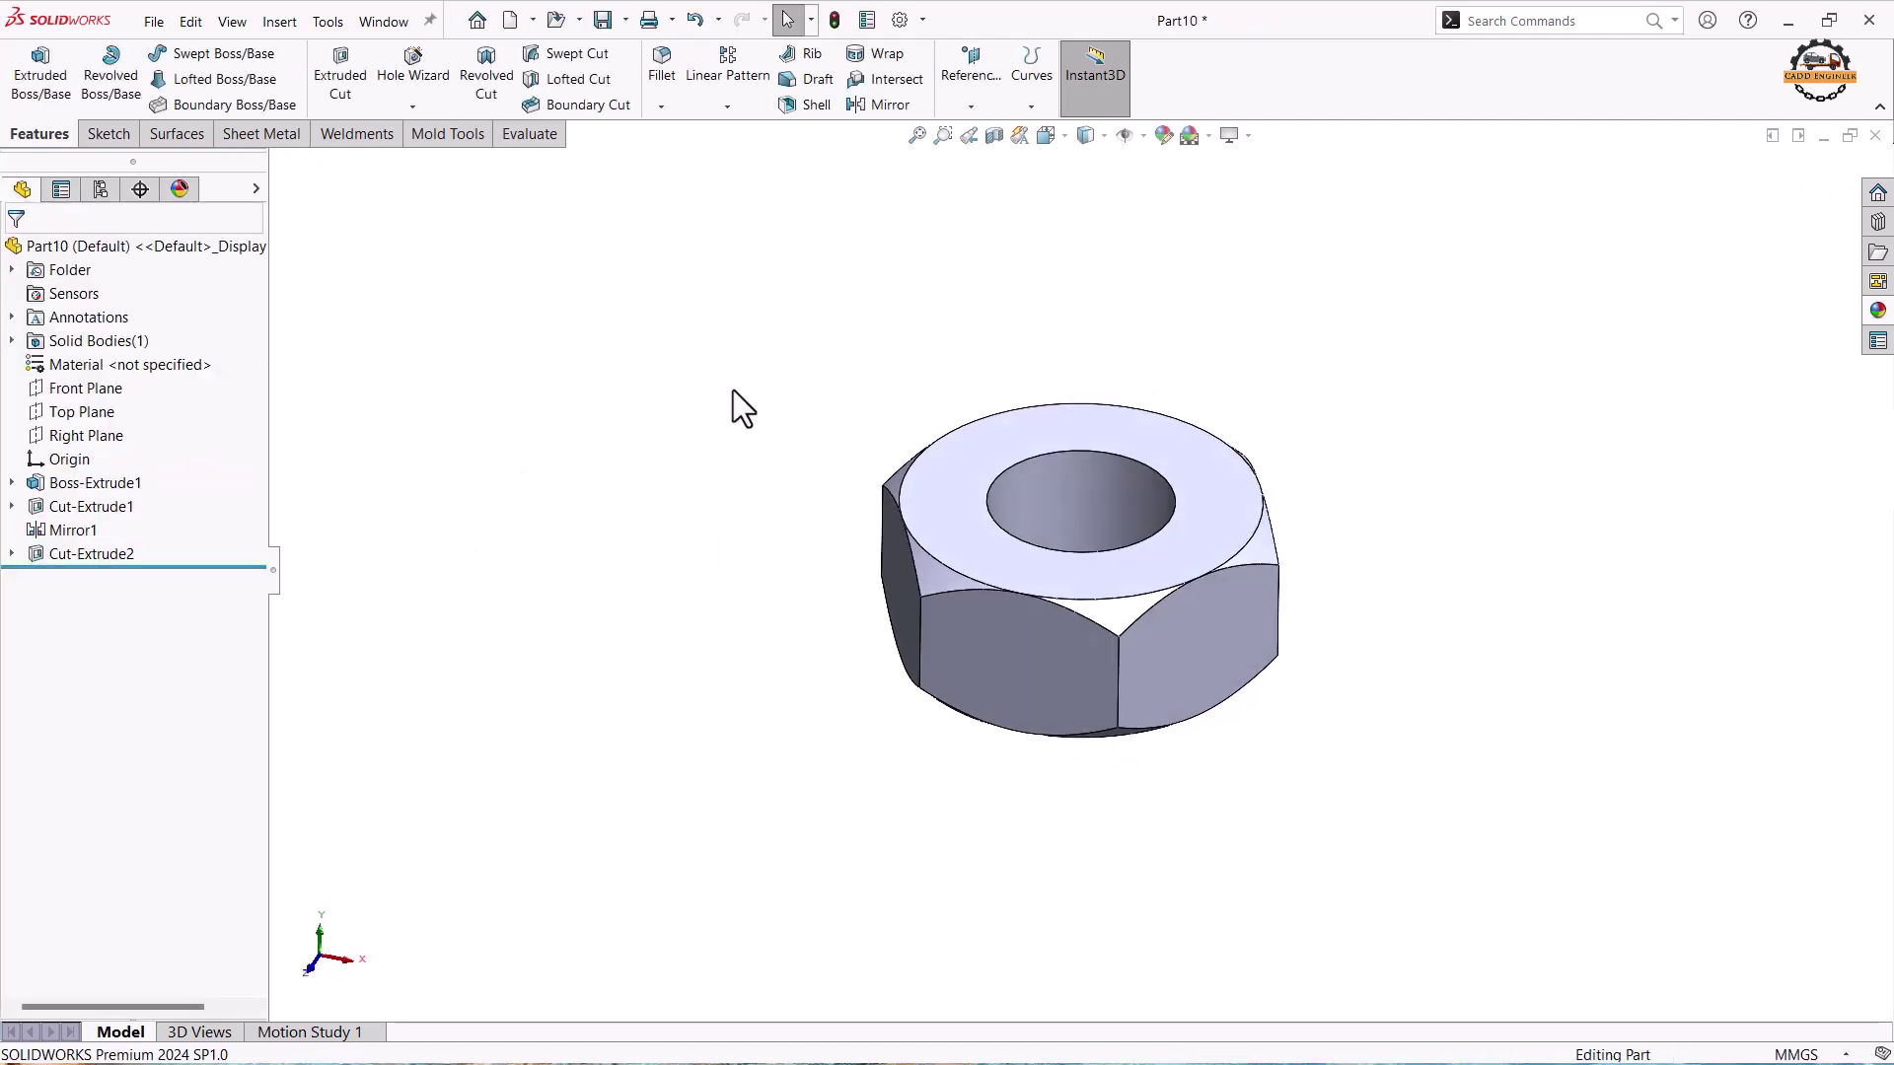
Chamfer the centre hole's top and bottom edges with a 0.5 mm distance.
click(662, 107)
click(685, 156)
click(1043, 458)
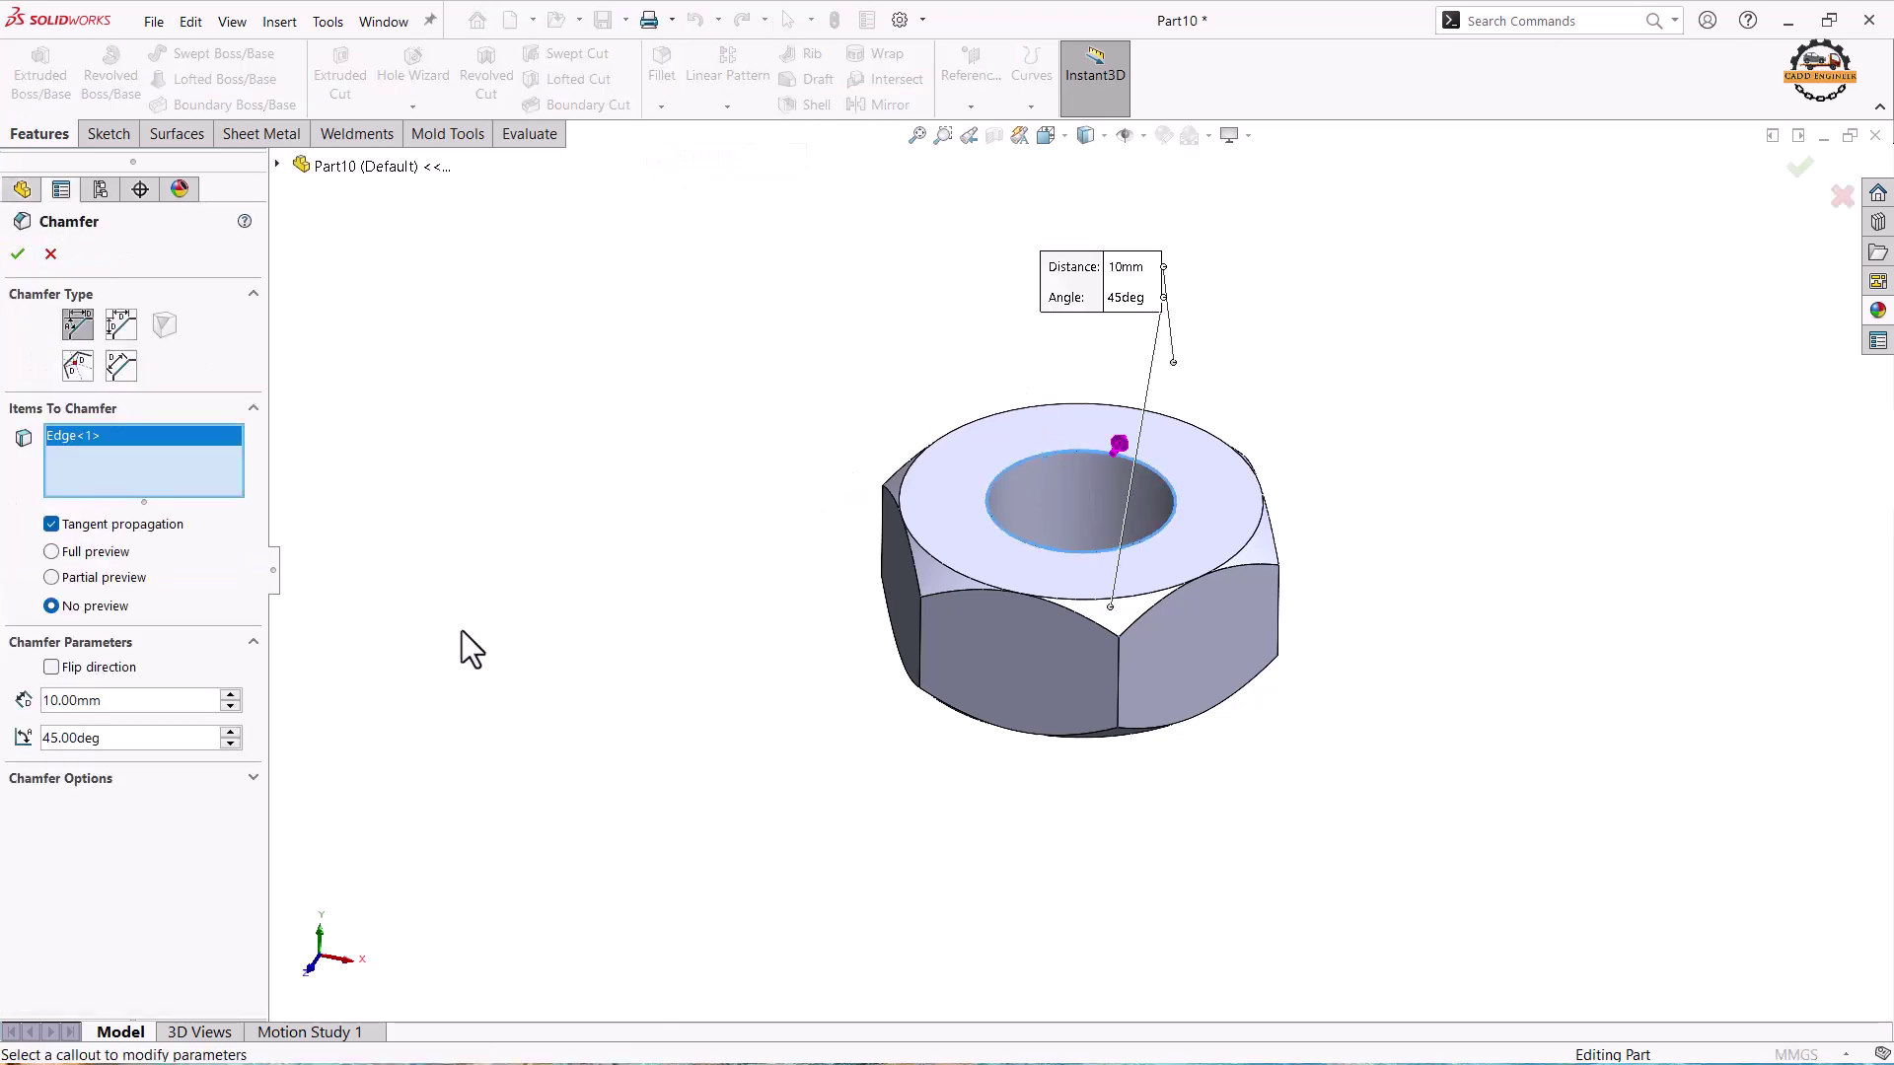
middle_drag(462, 631, 838, 503)
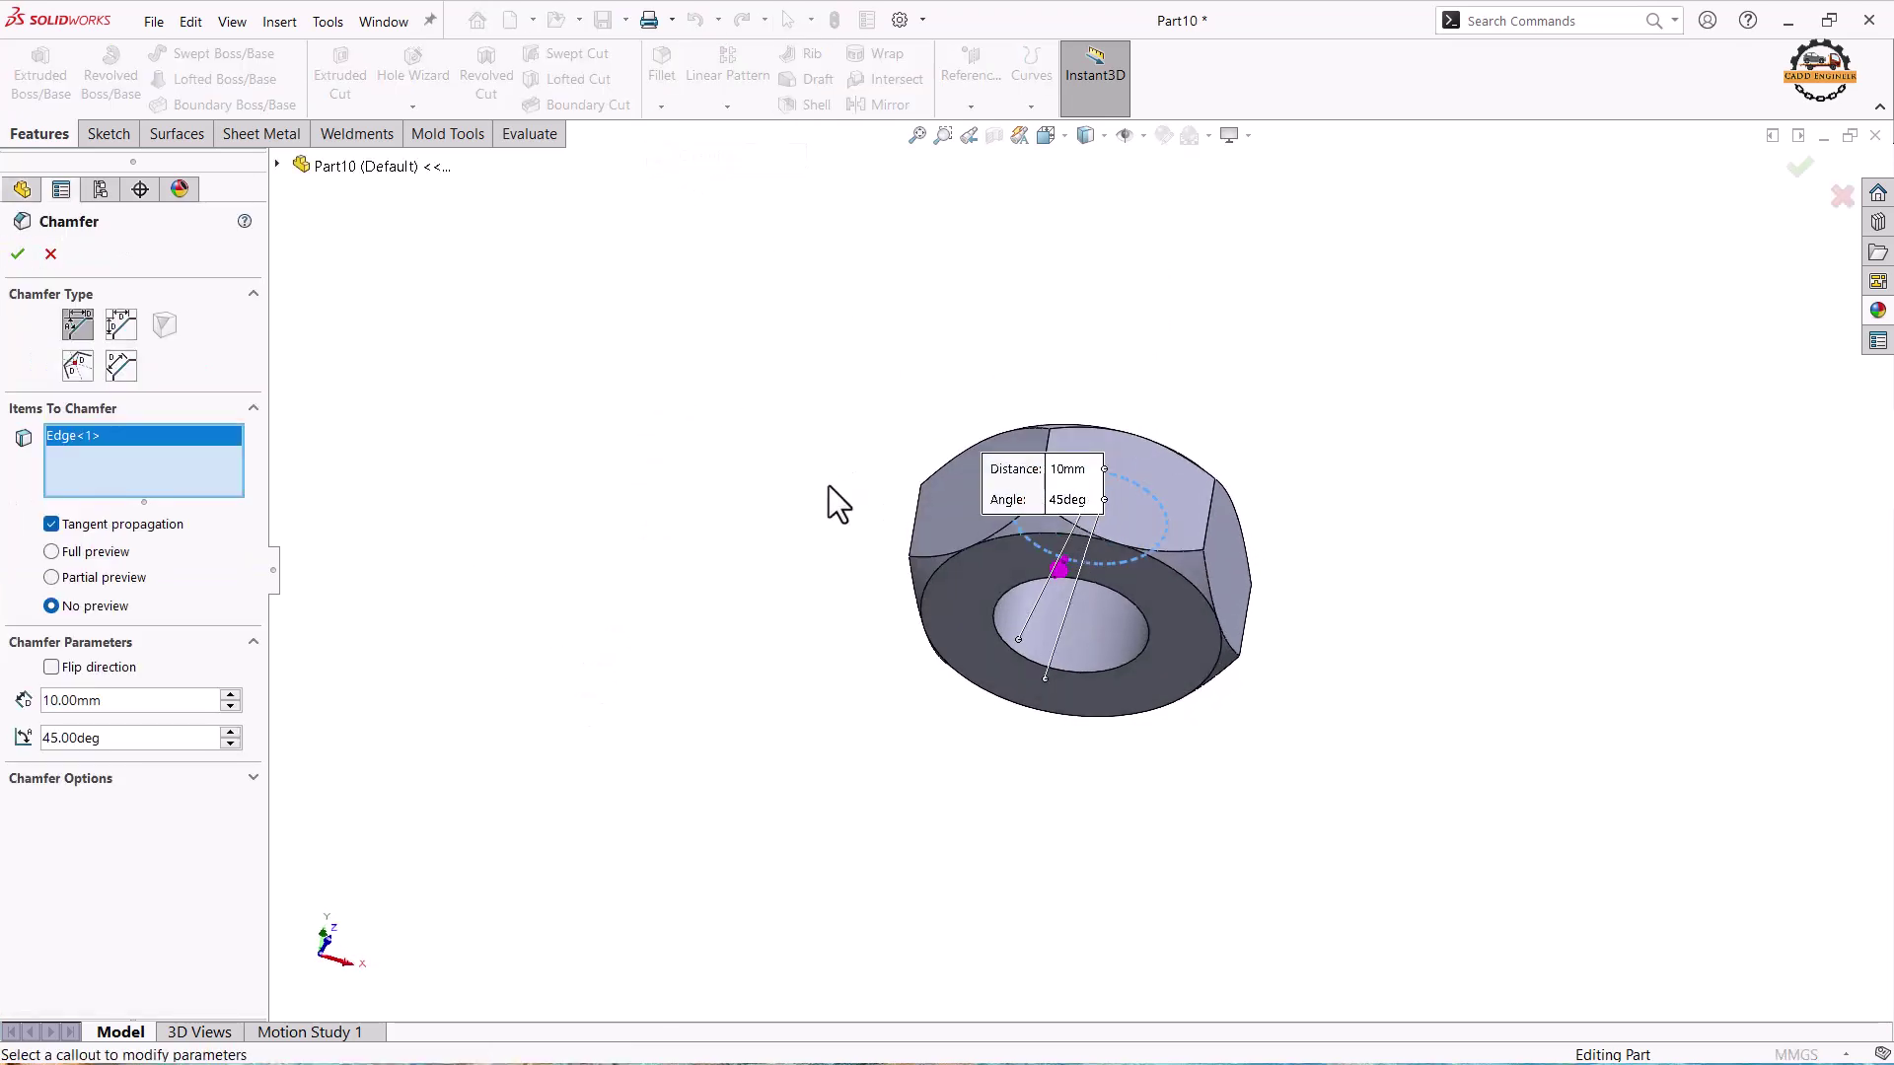
click(997, 603)
middle_drag(997, 604, 654, 769)
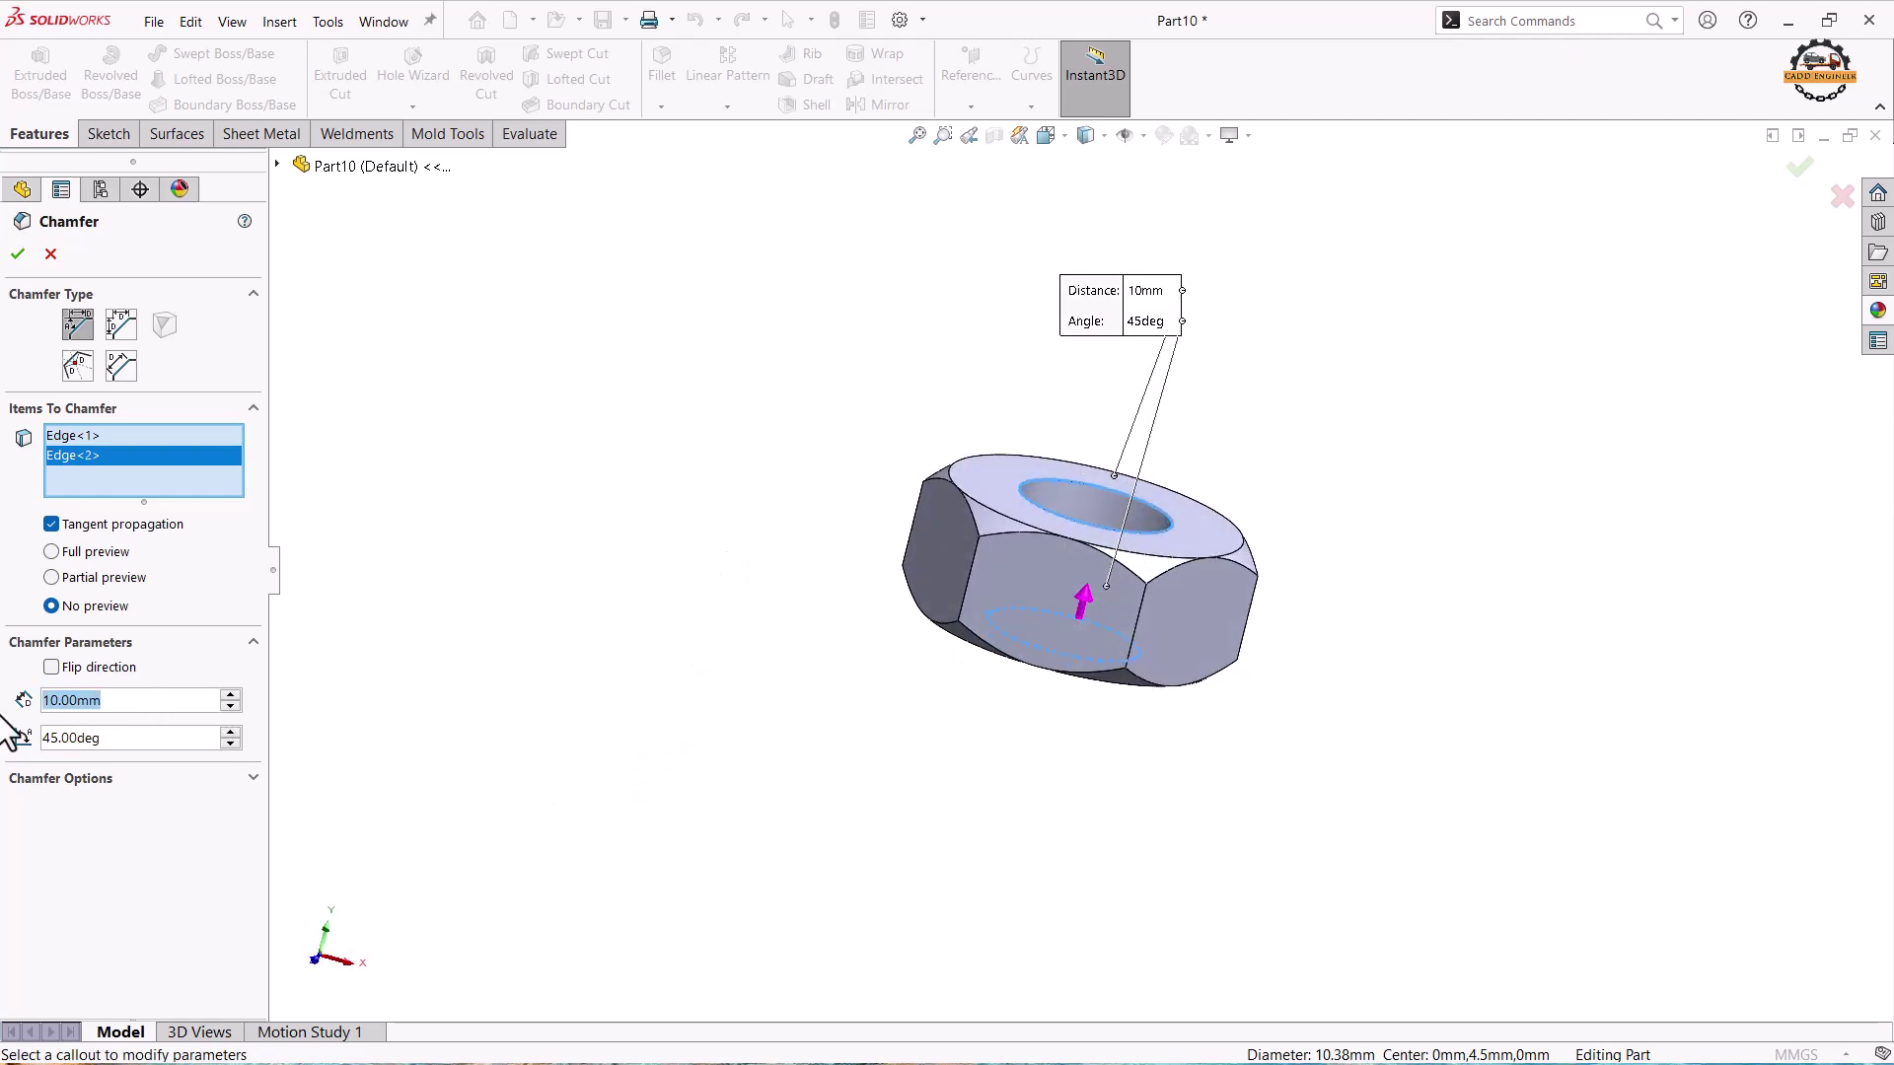
text(0.5)
key(Return)
mouse_move(681, 691)
middle_down()
mouse_move(698, 644)
mouse_move(656, 669)
middle_up()
key(Return)
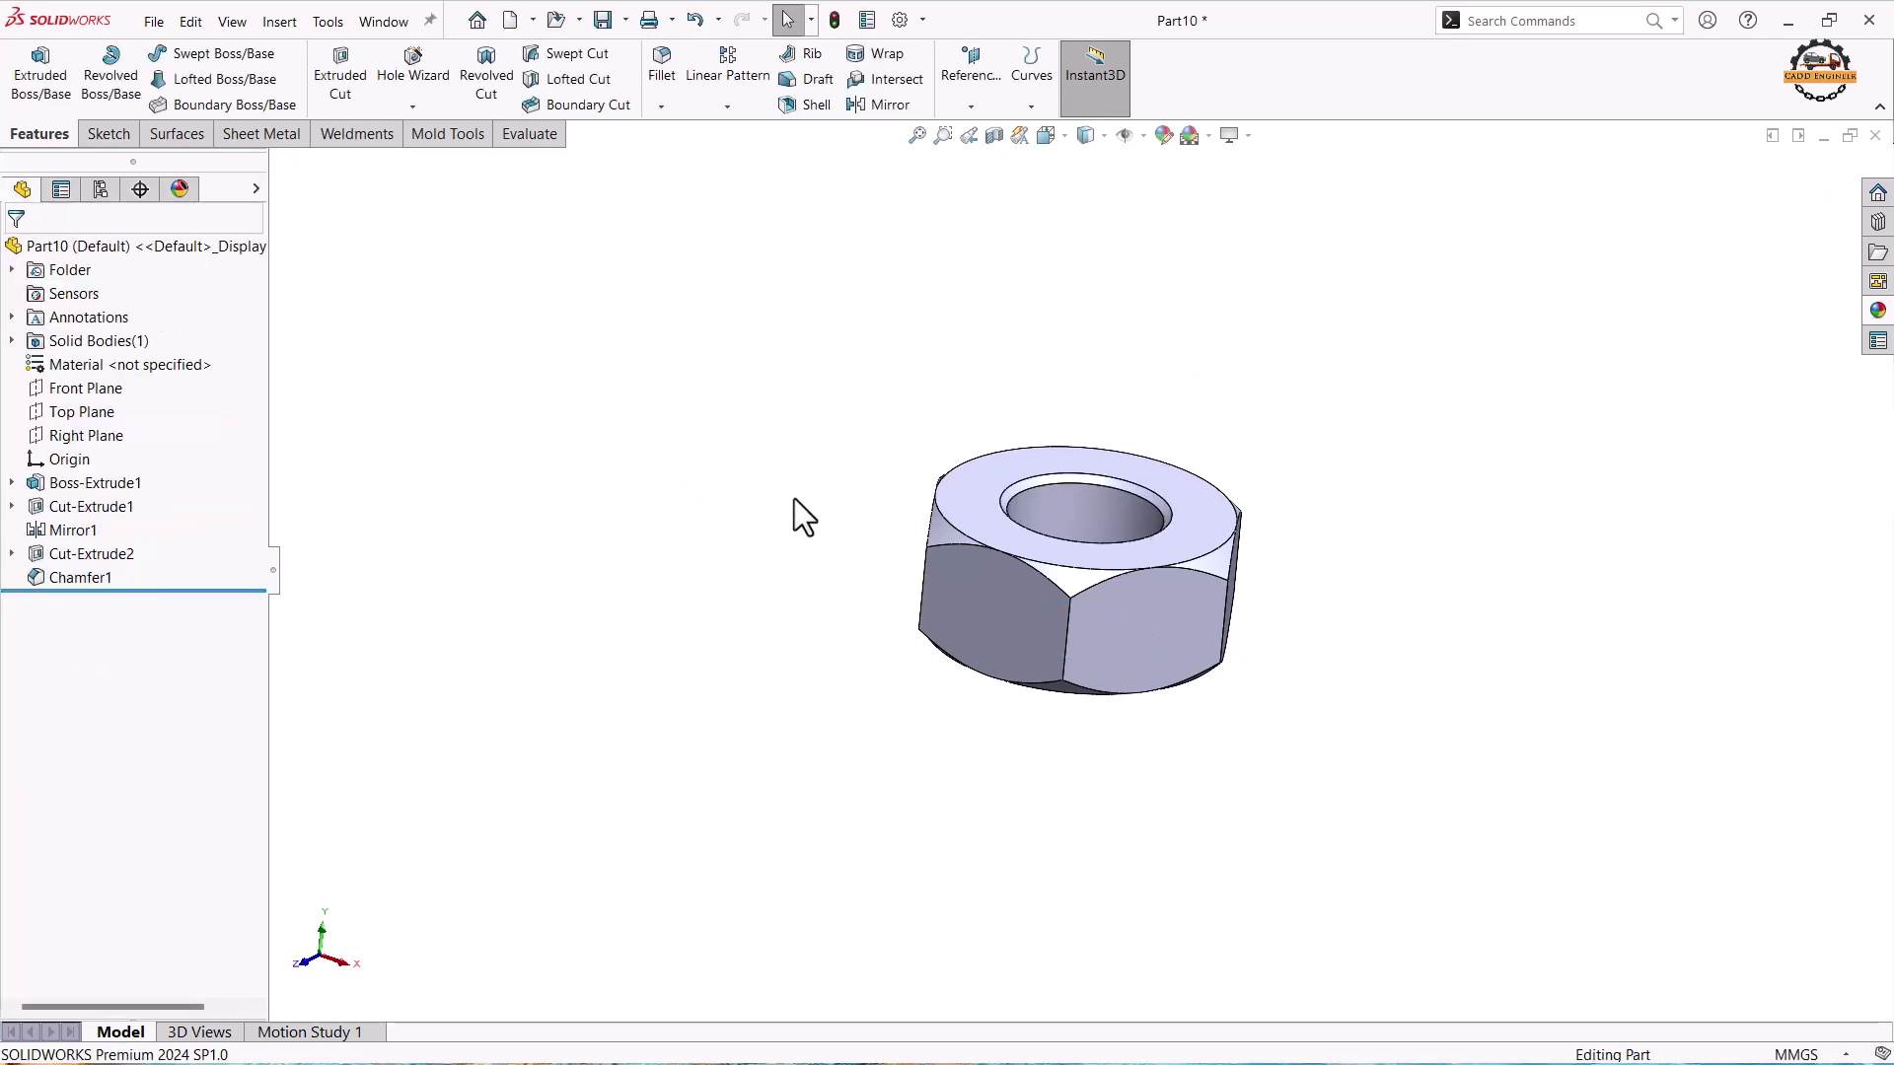
middle_drag(796, 499, 758, 520)
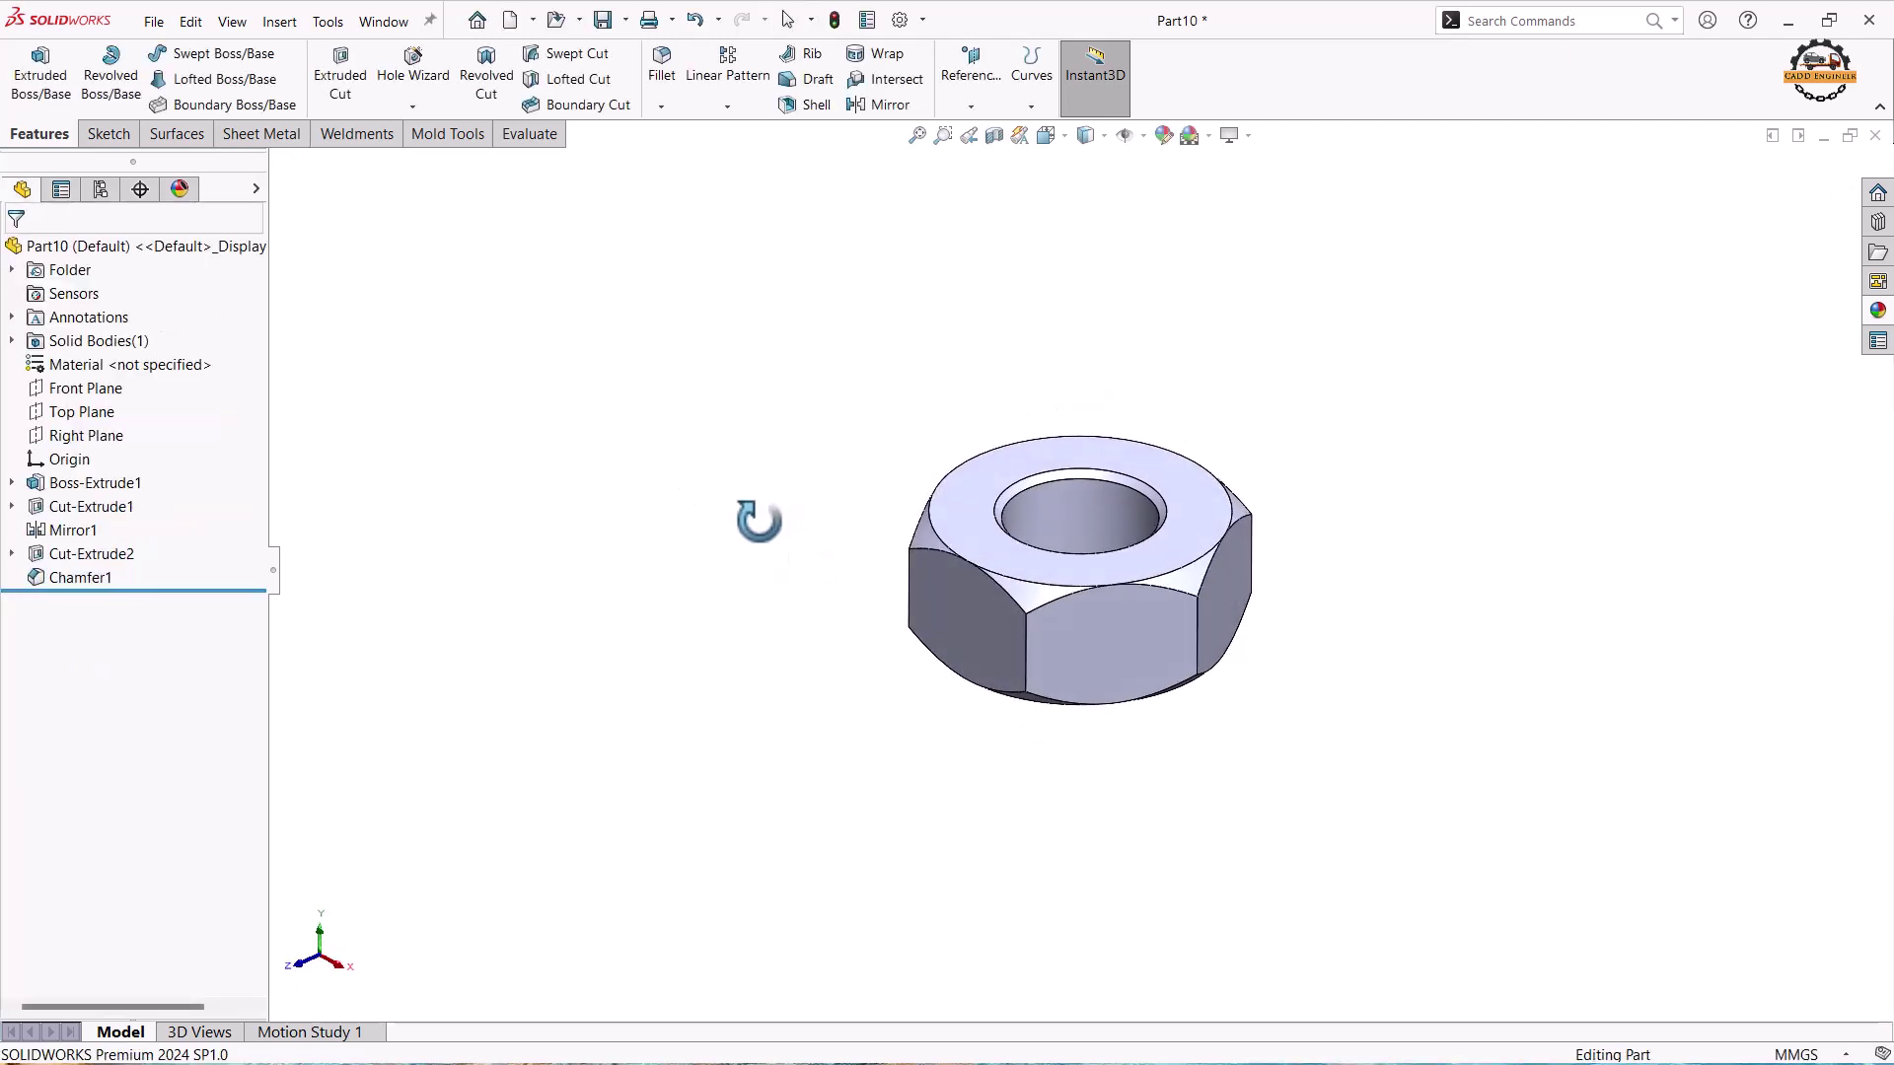
Start a Thread, dismiss the warning, and set it from the hole's top edge to the bottom face.
click(412, 111)
click(433, 184)
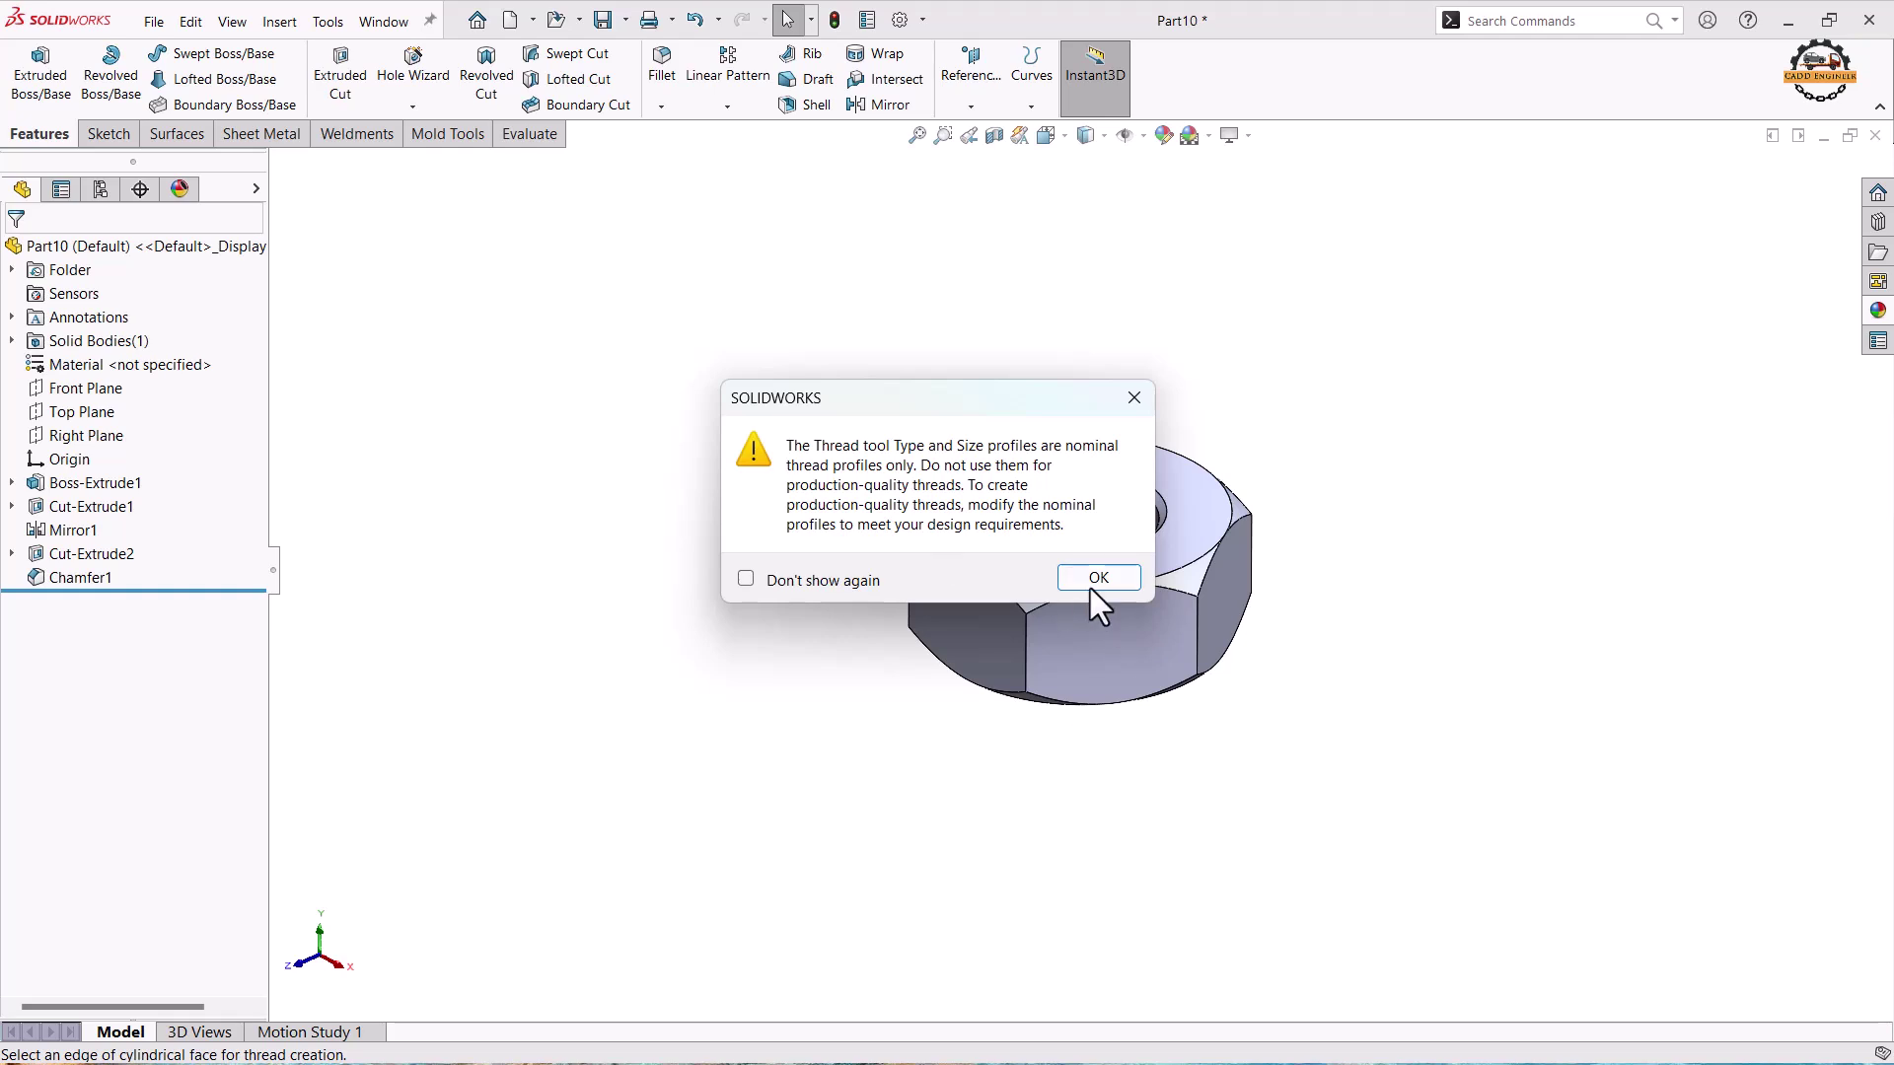
click(1098, 578)
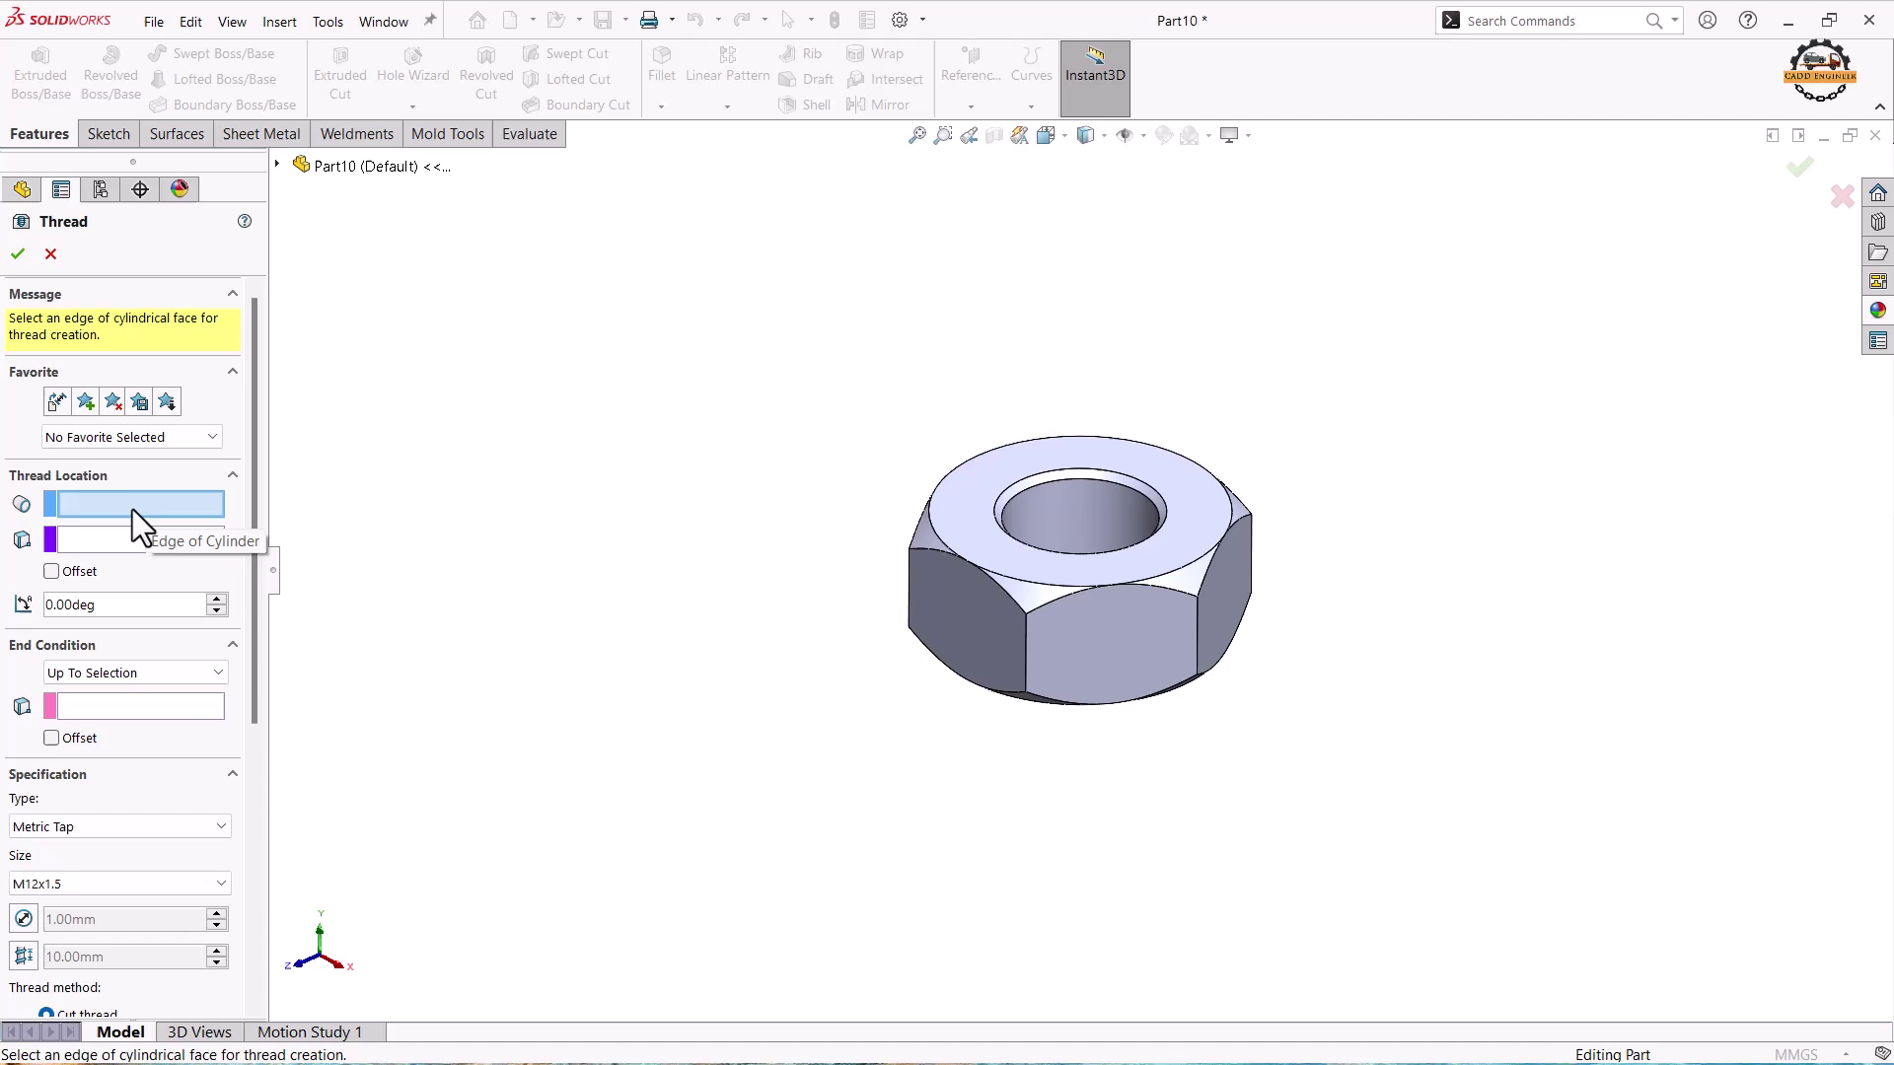
click(1061, 484)
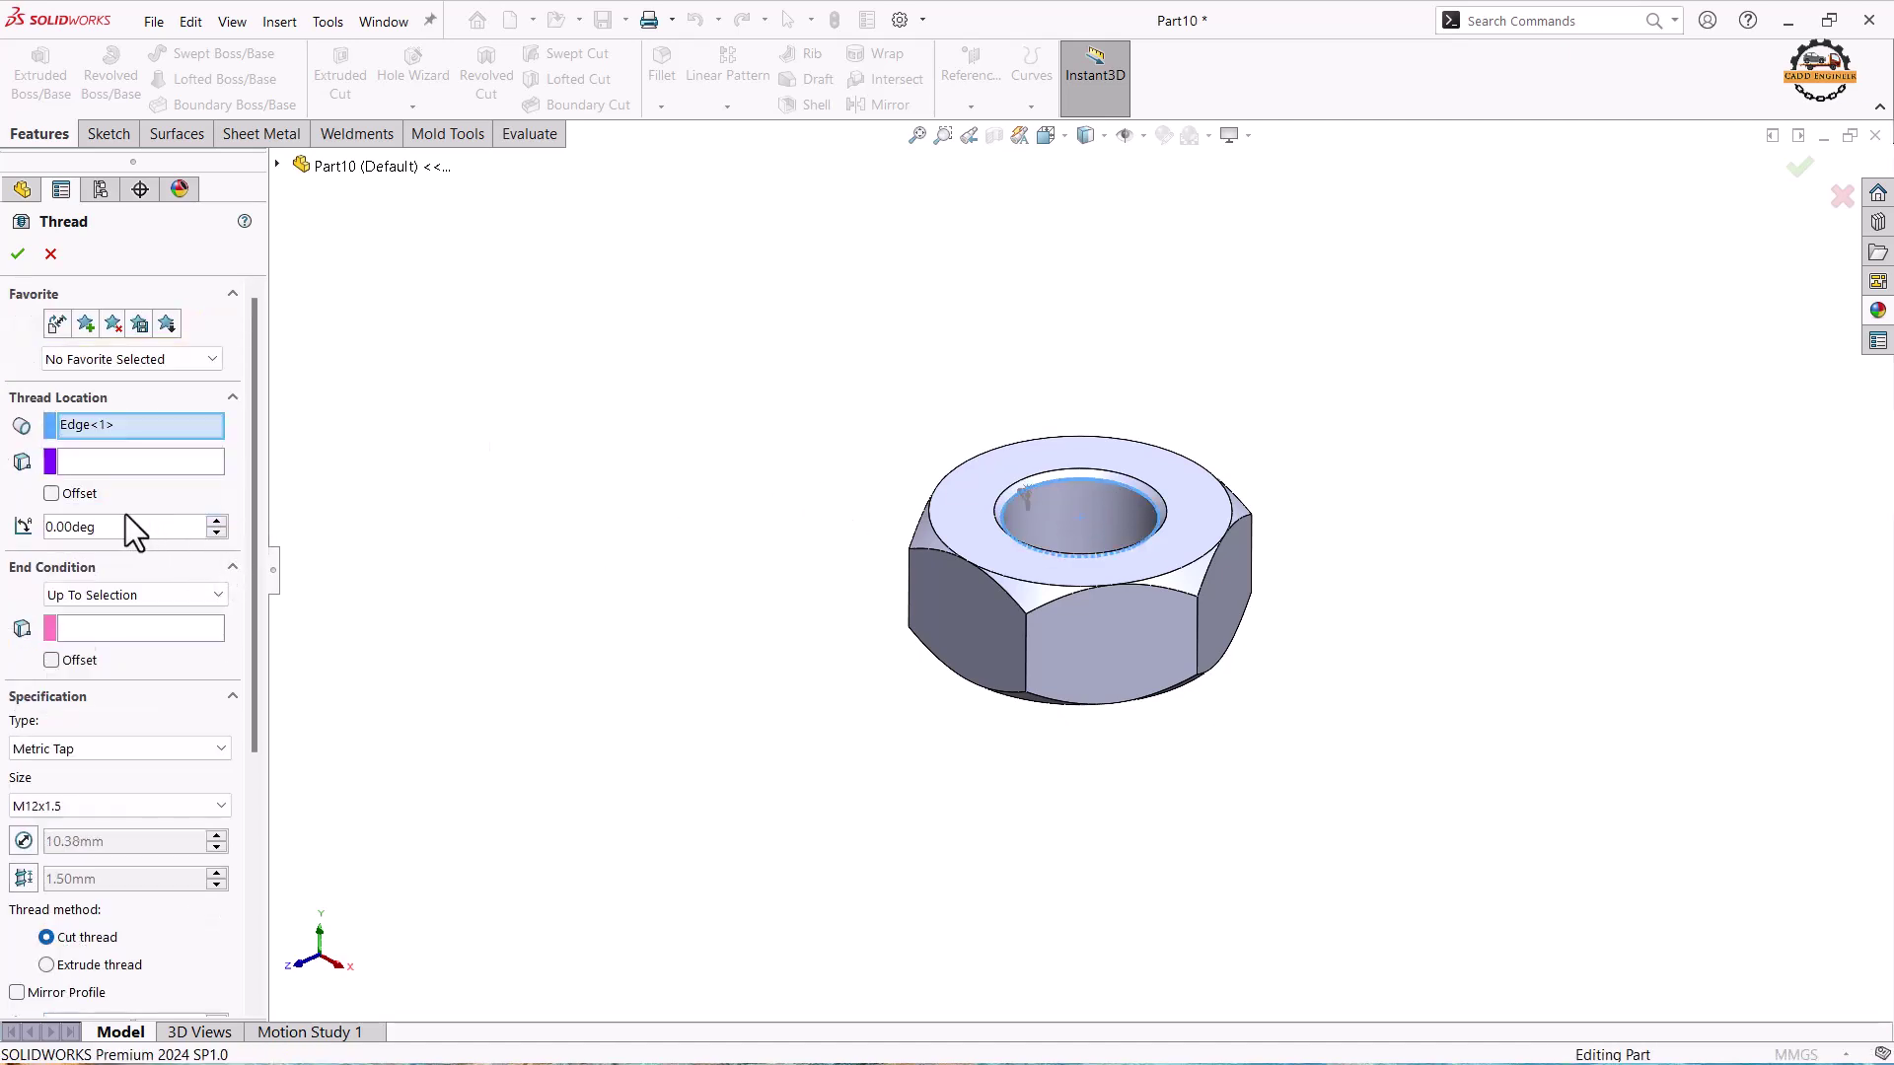
click(127, 631)
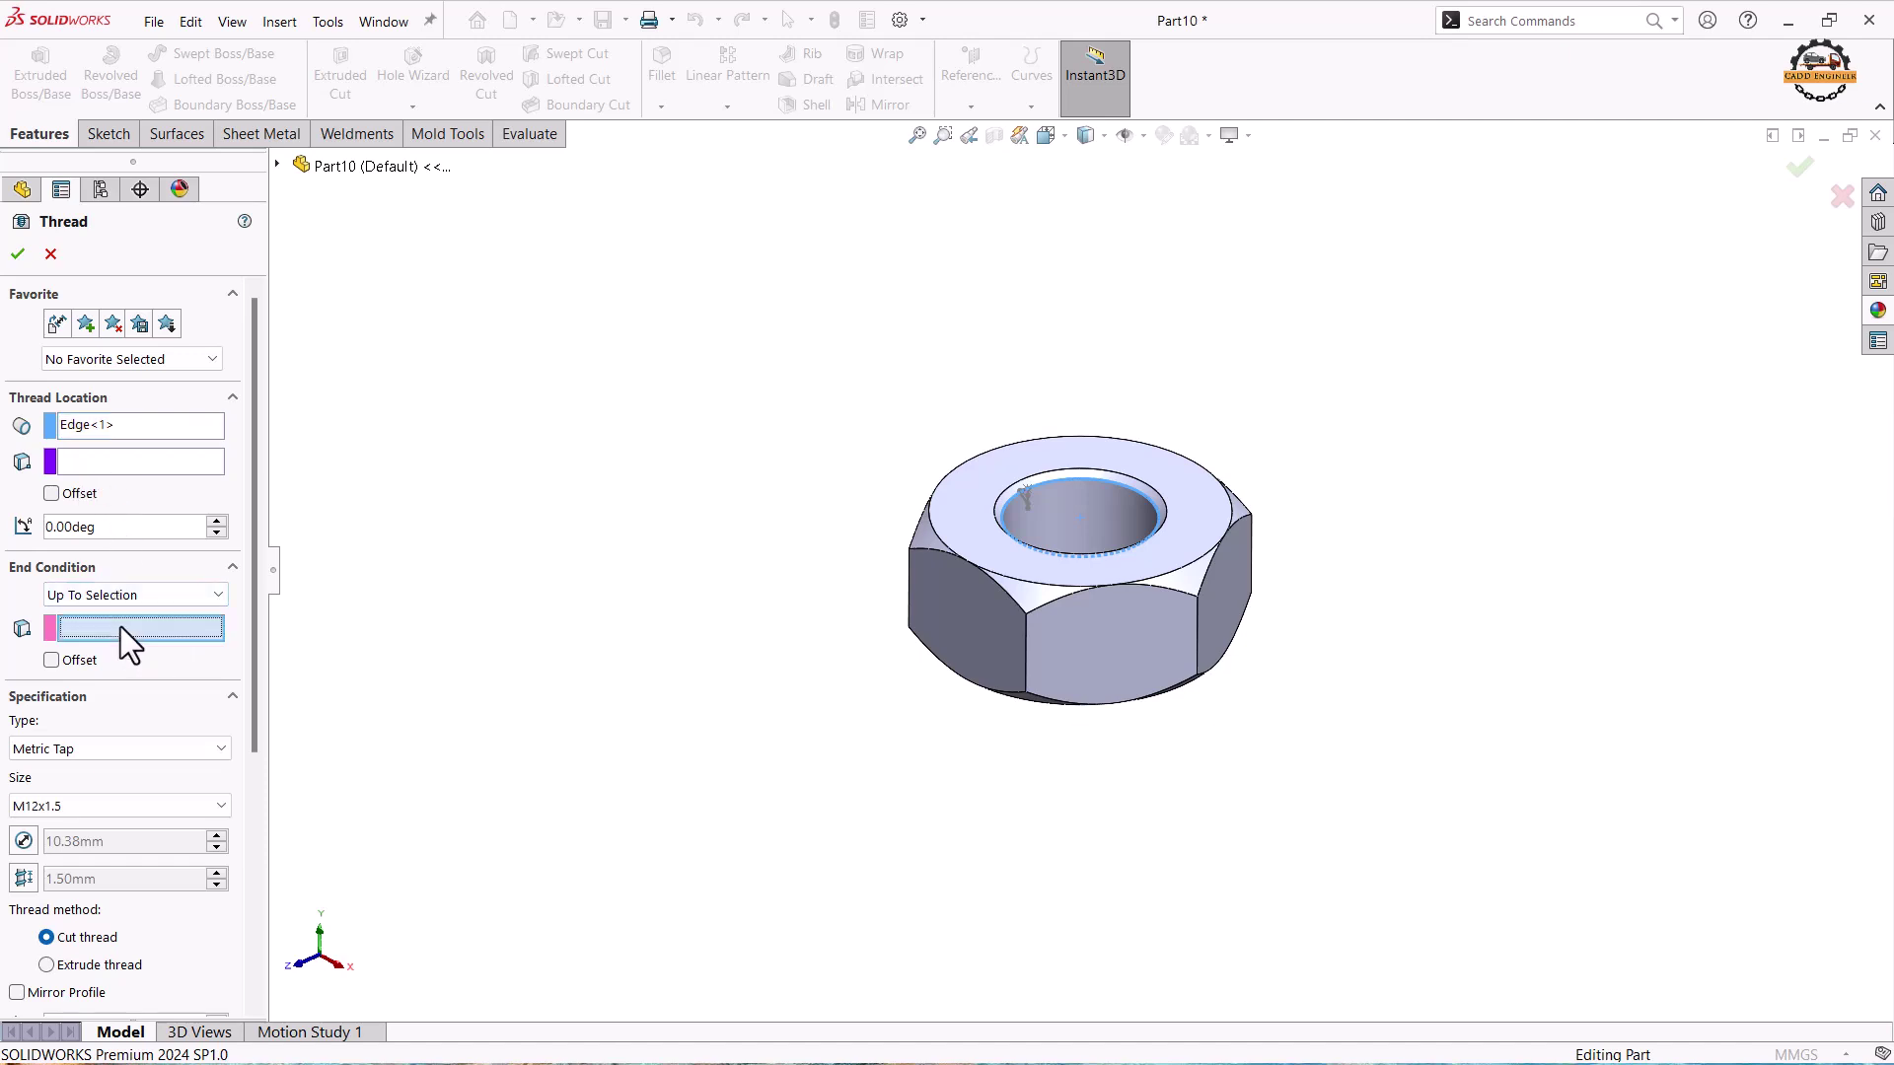
middle_drag(839, 702, 753, 780)
click(1004, 641)
Offset the thread start by 2 mm and the thread end by 1 mm.
click(53, 496)
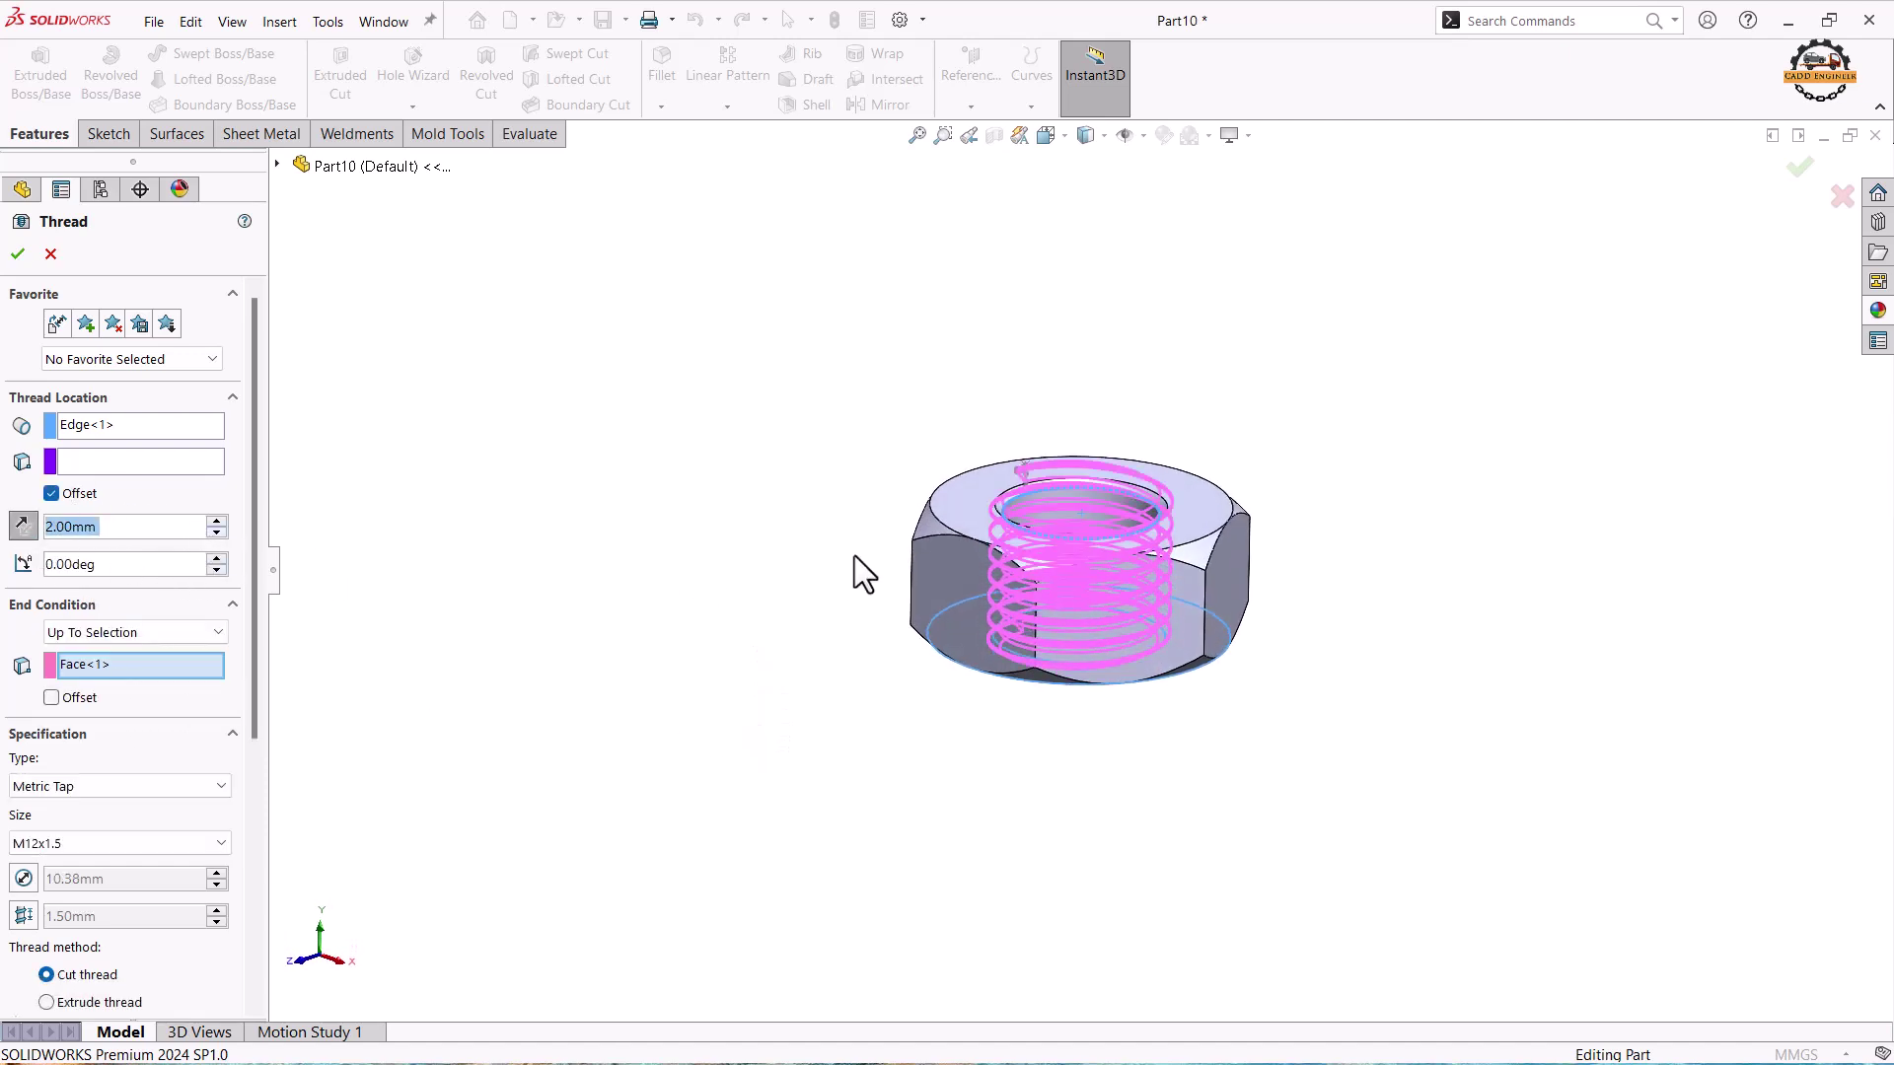
middle_drag(858, 553, 1058, 508)
scroll(1016, 522, down, 3)
scroll(1016, 523, down, 2)
scroll(841, 550, up, 2)
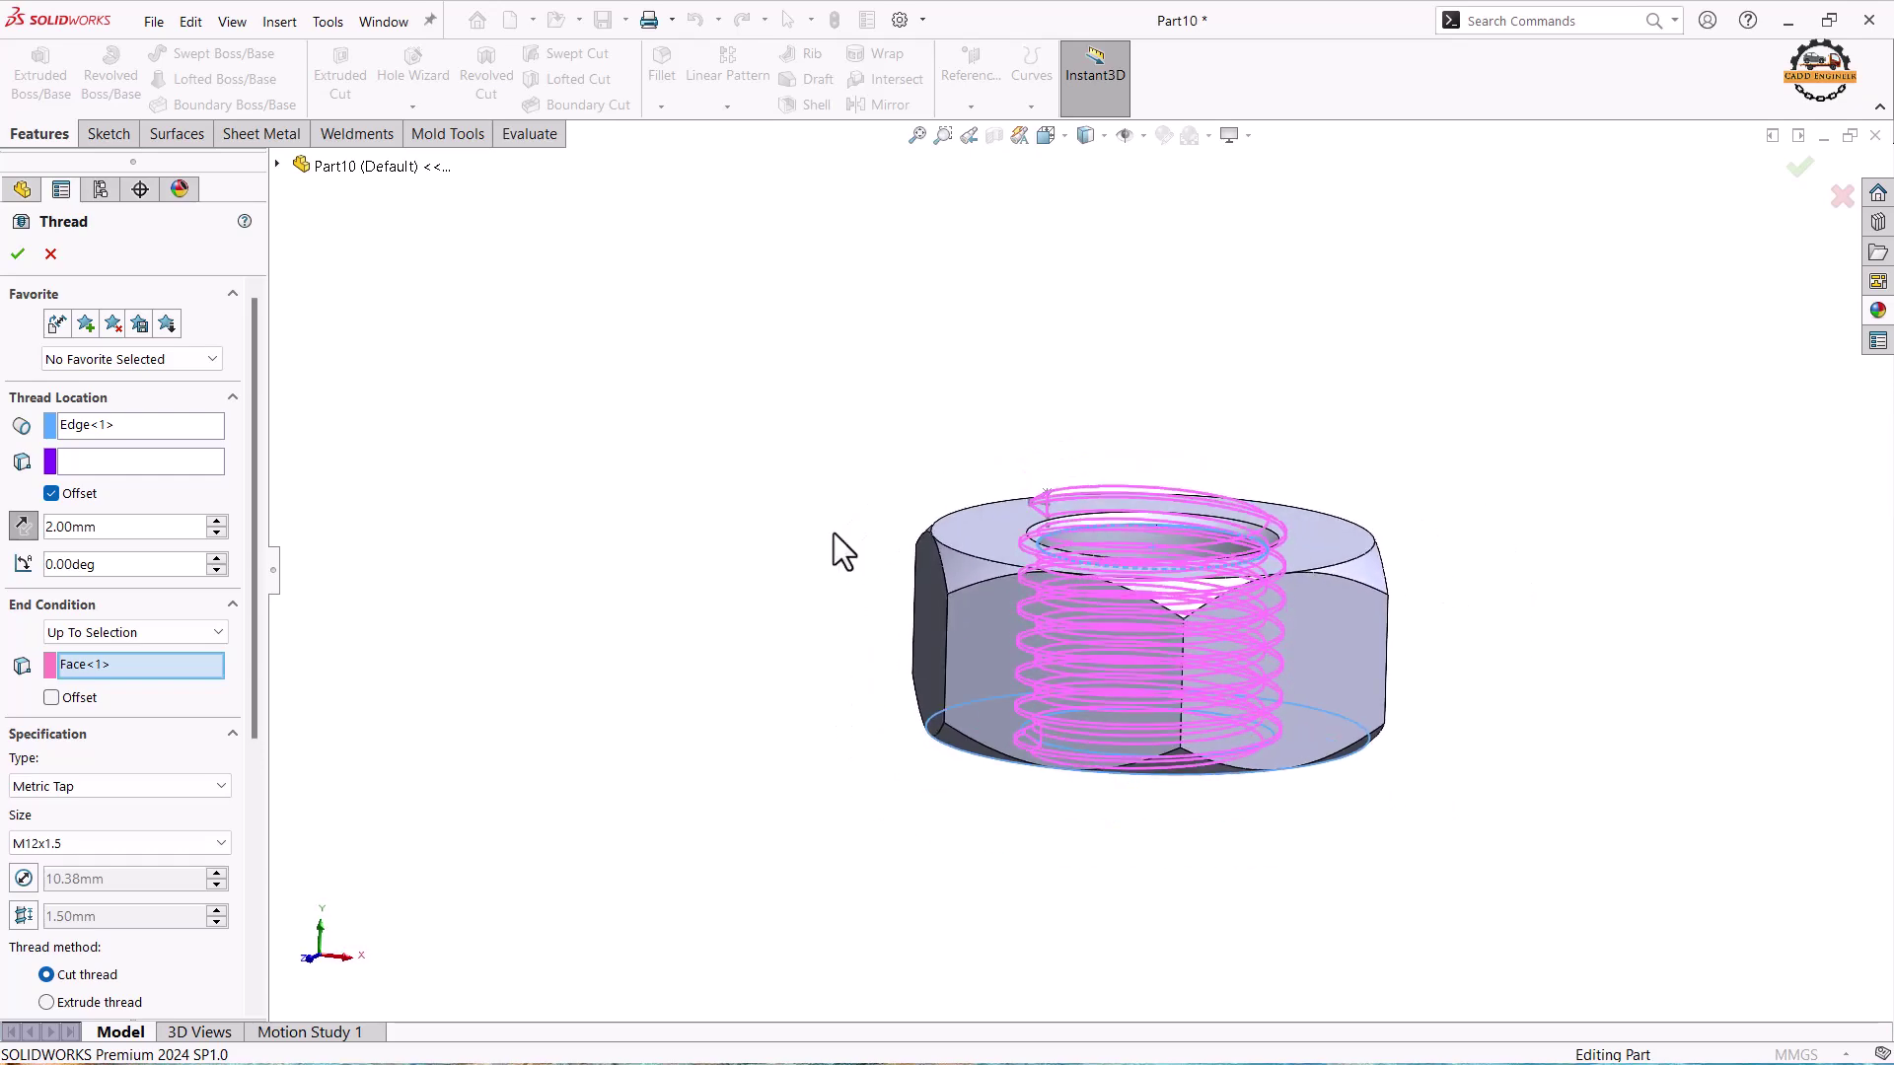
middle_drag(842, 549, 1213, 591)
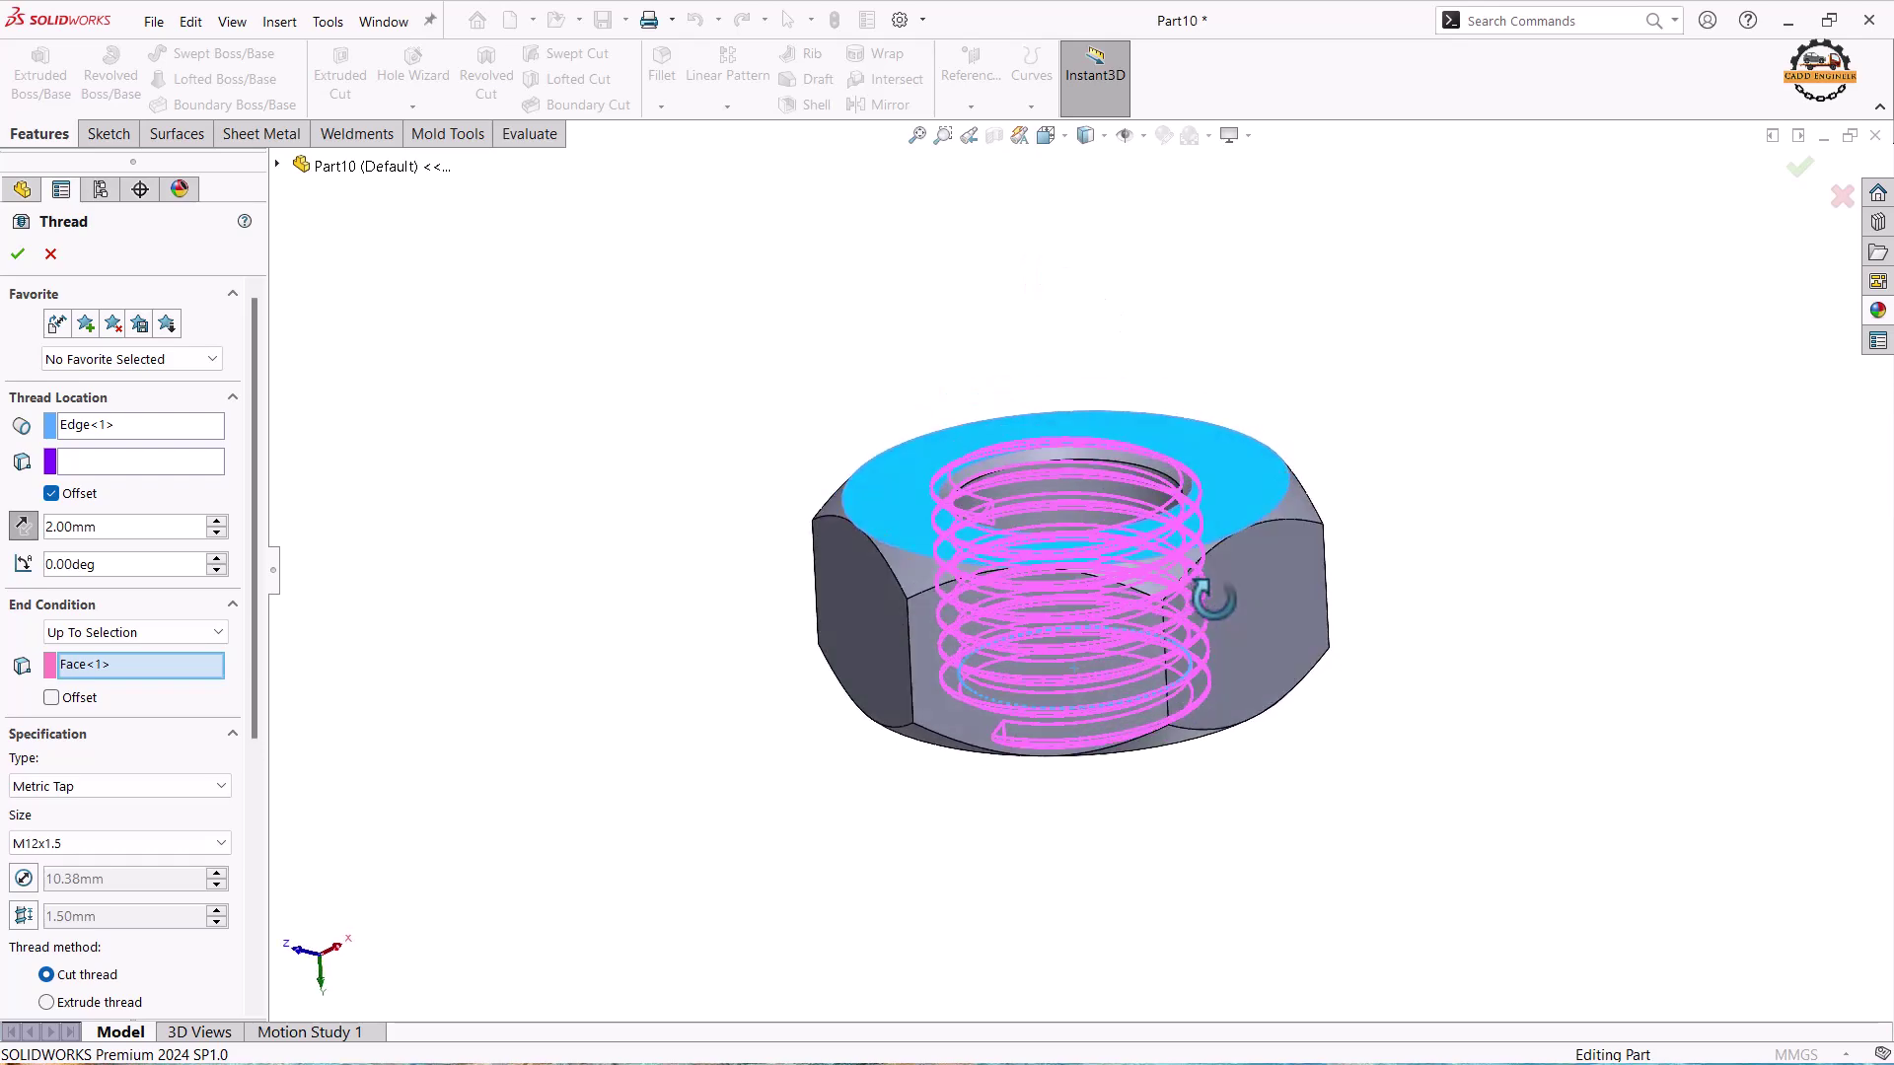
click(51, 697)
middle_drag(473, 656, 546, 693)
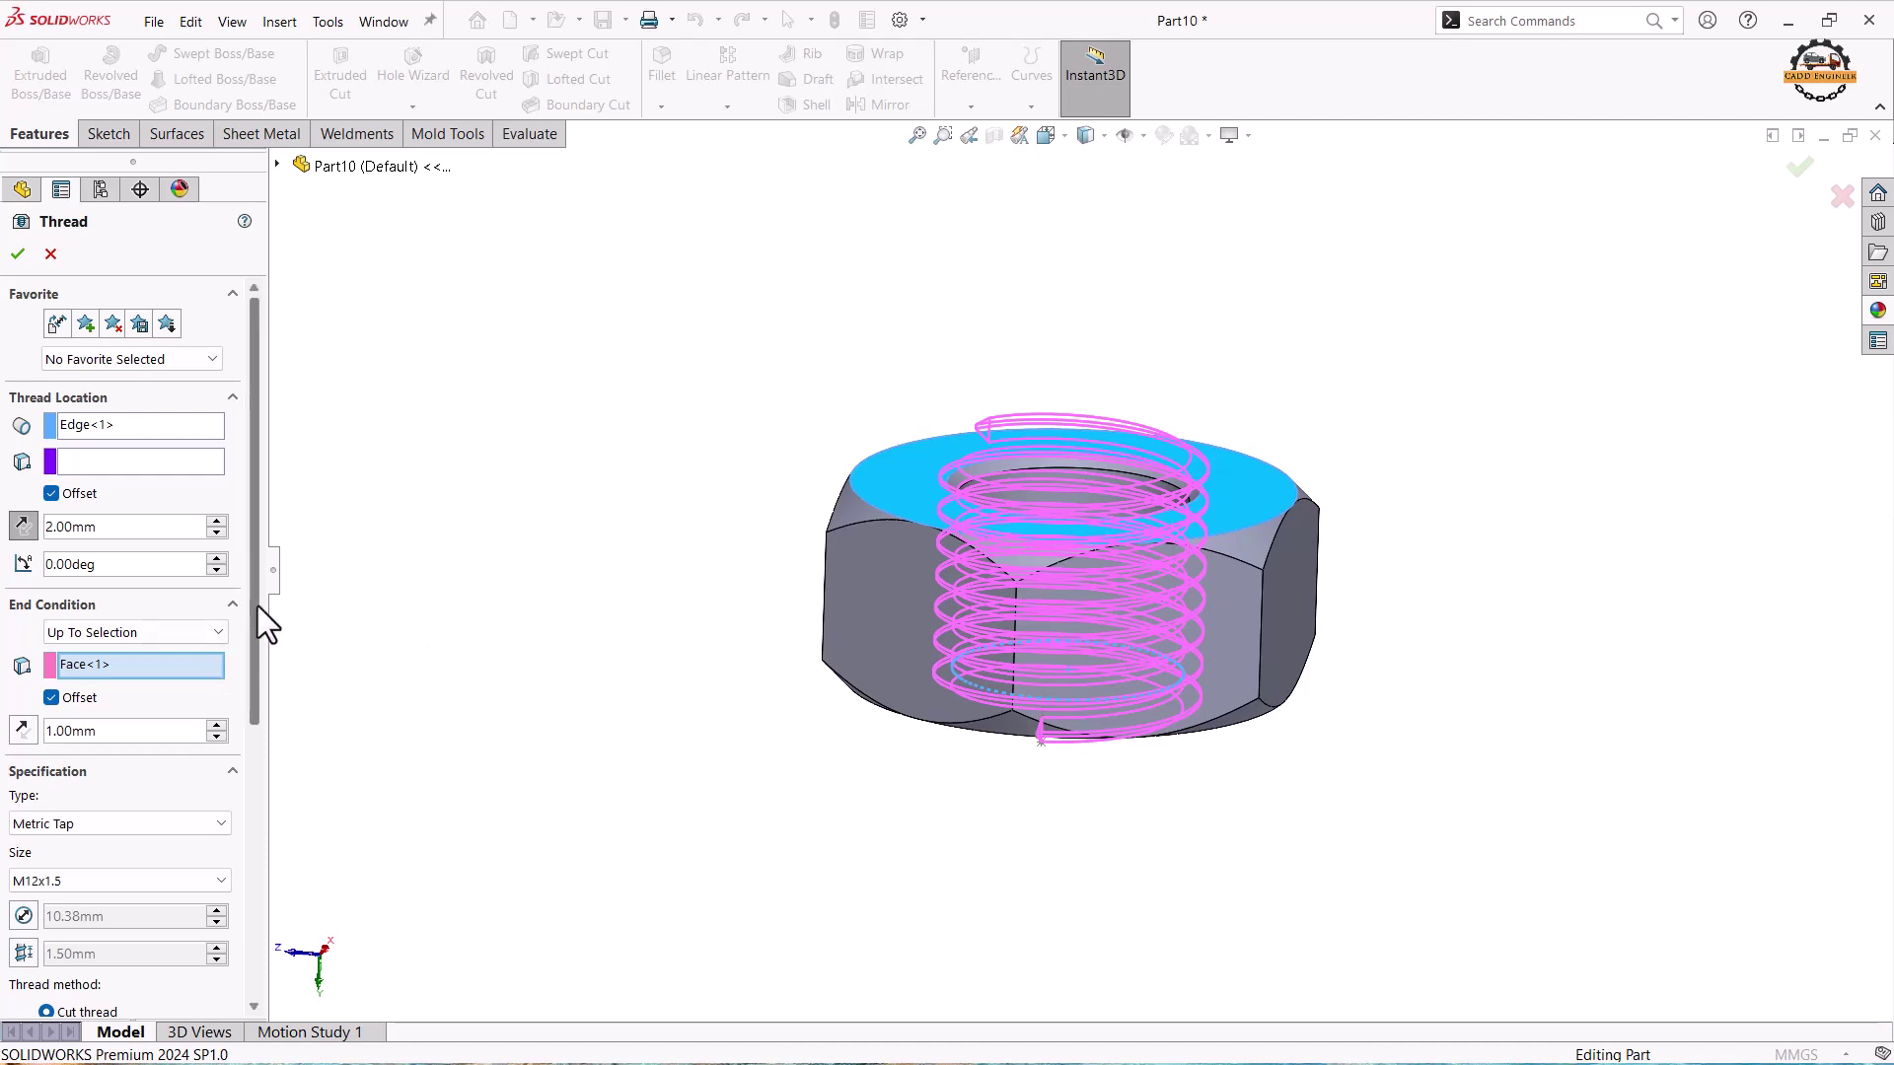
drag(258, 605, 266, 815)
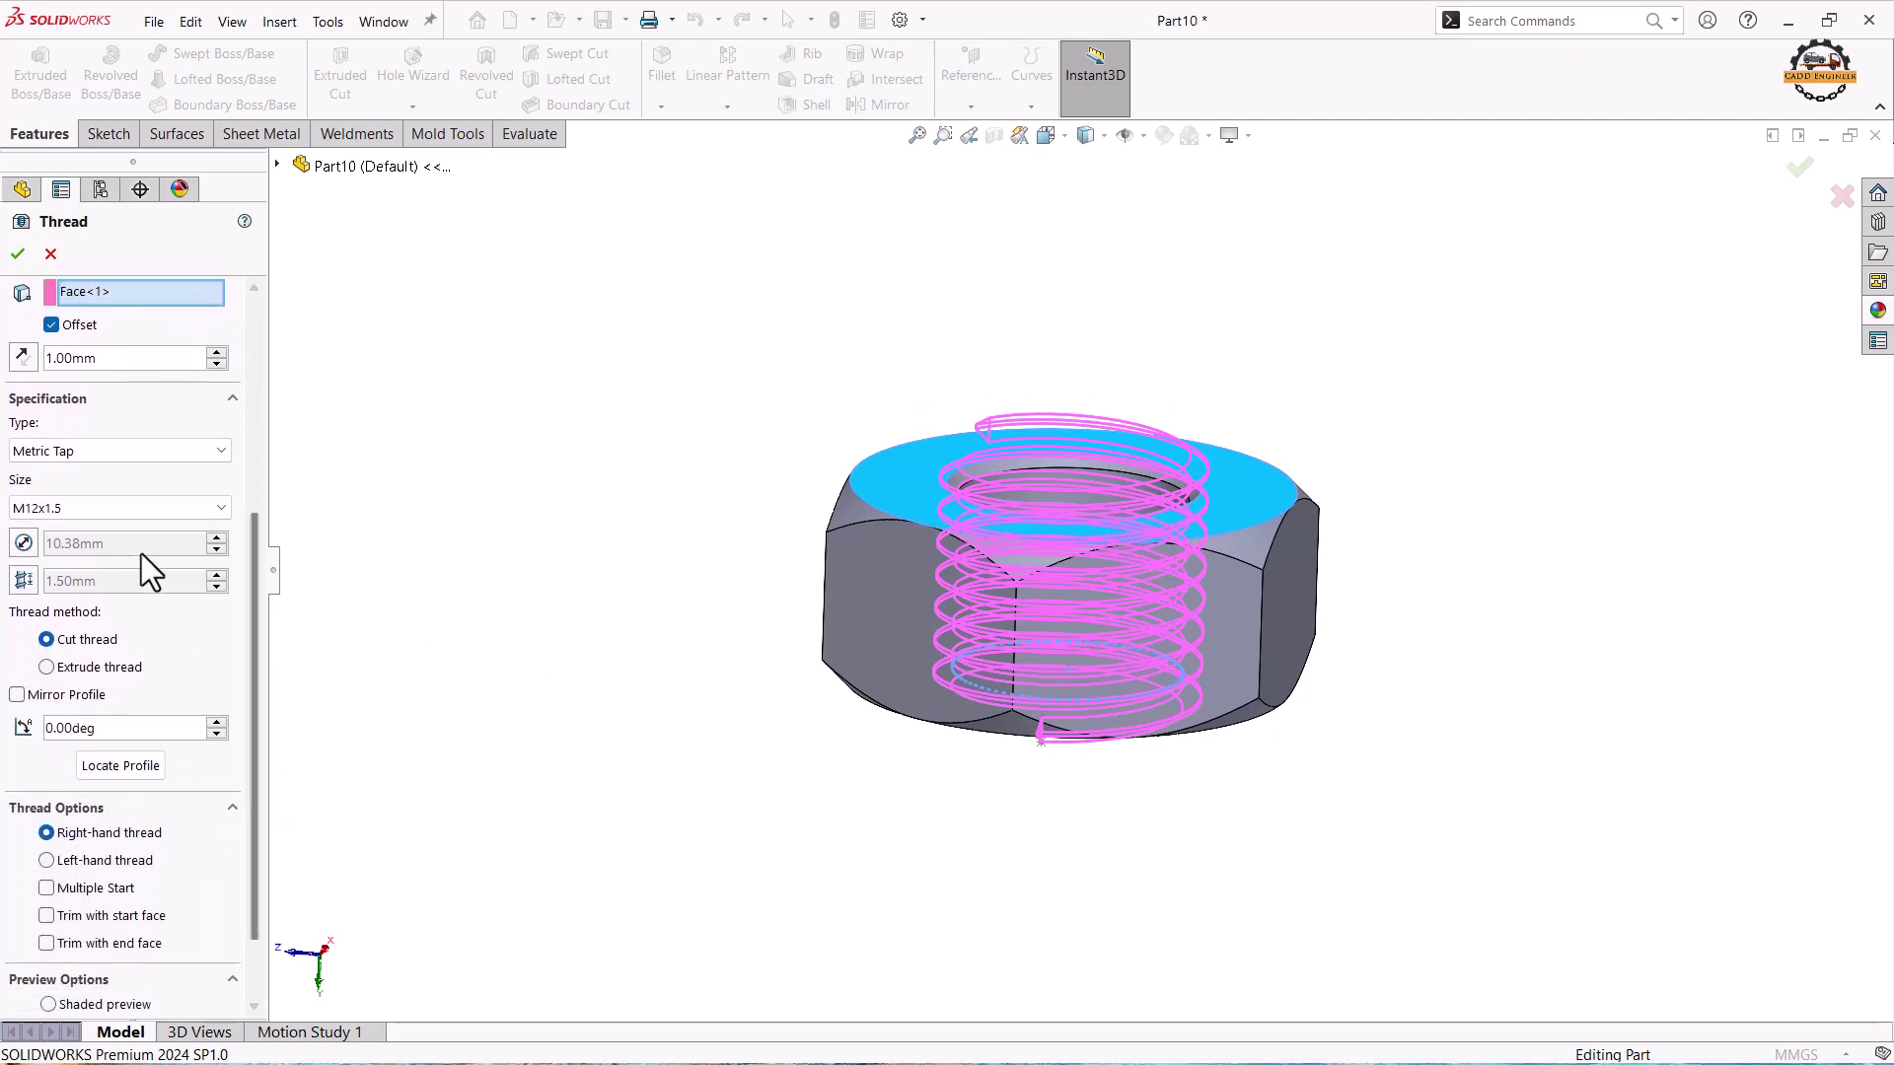
Set the thread type to Metric Tap, size M12x1.5, and accept Thread1.
click(134, 507)
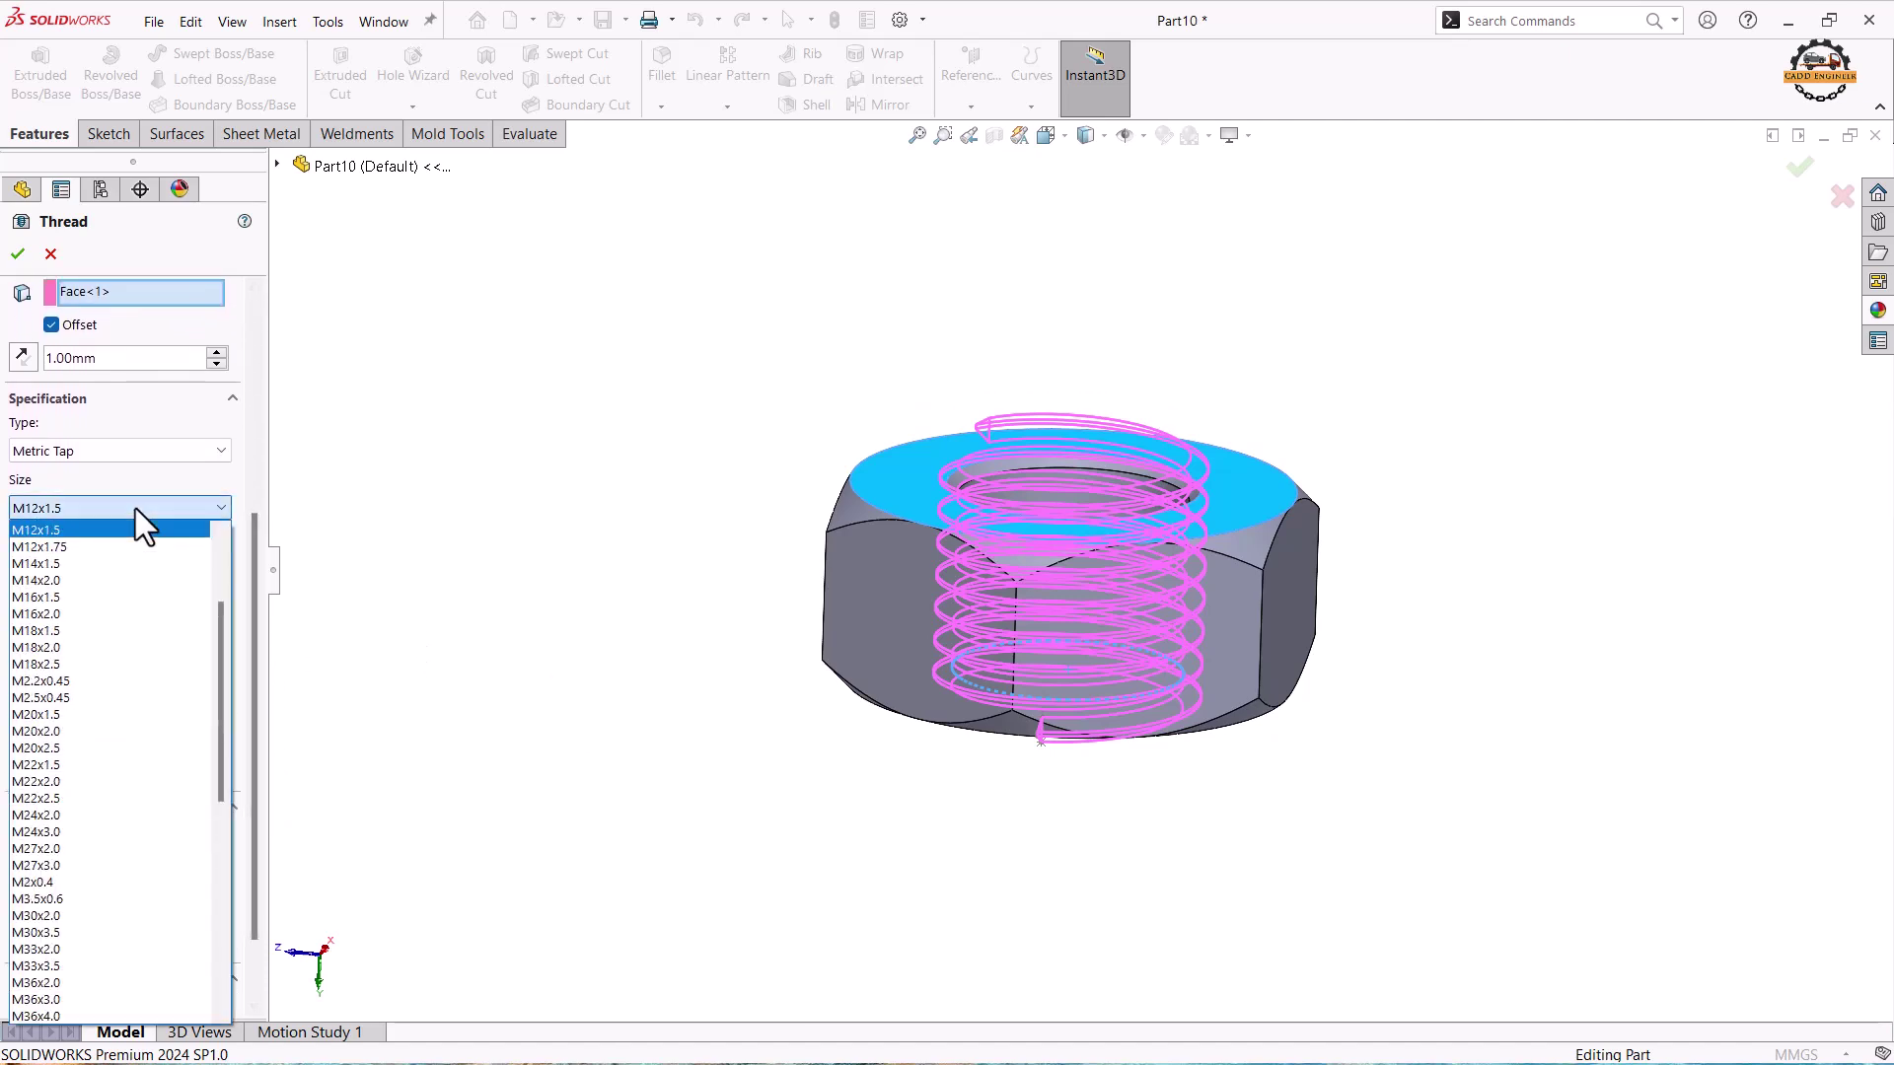
click(73, 530)
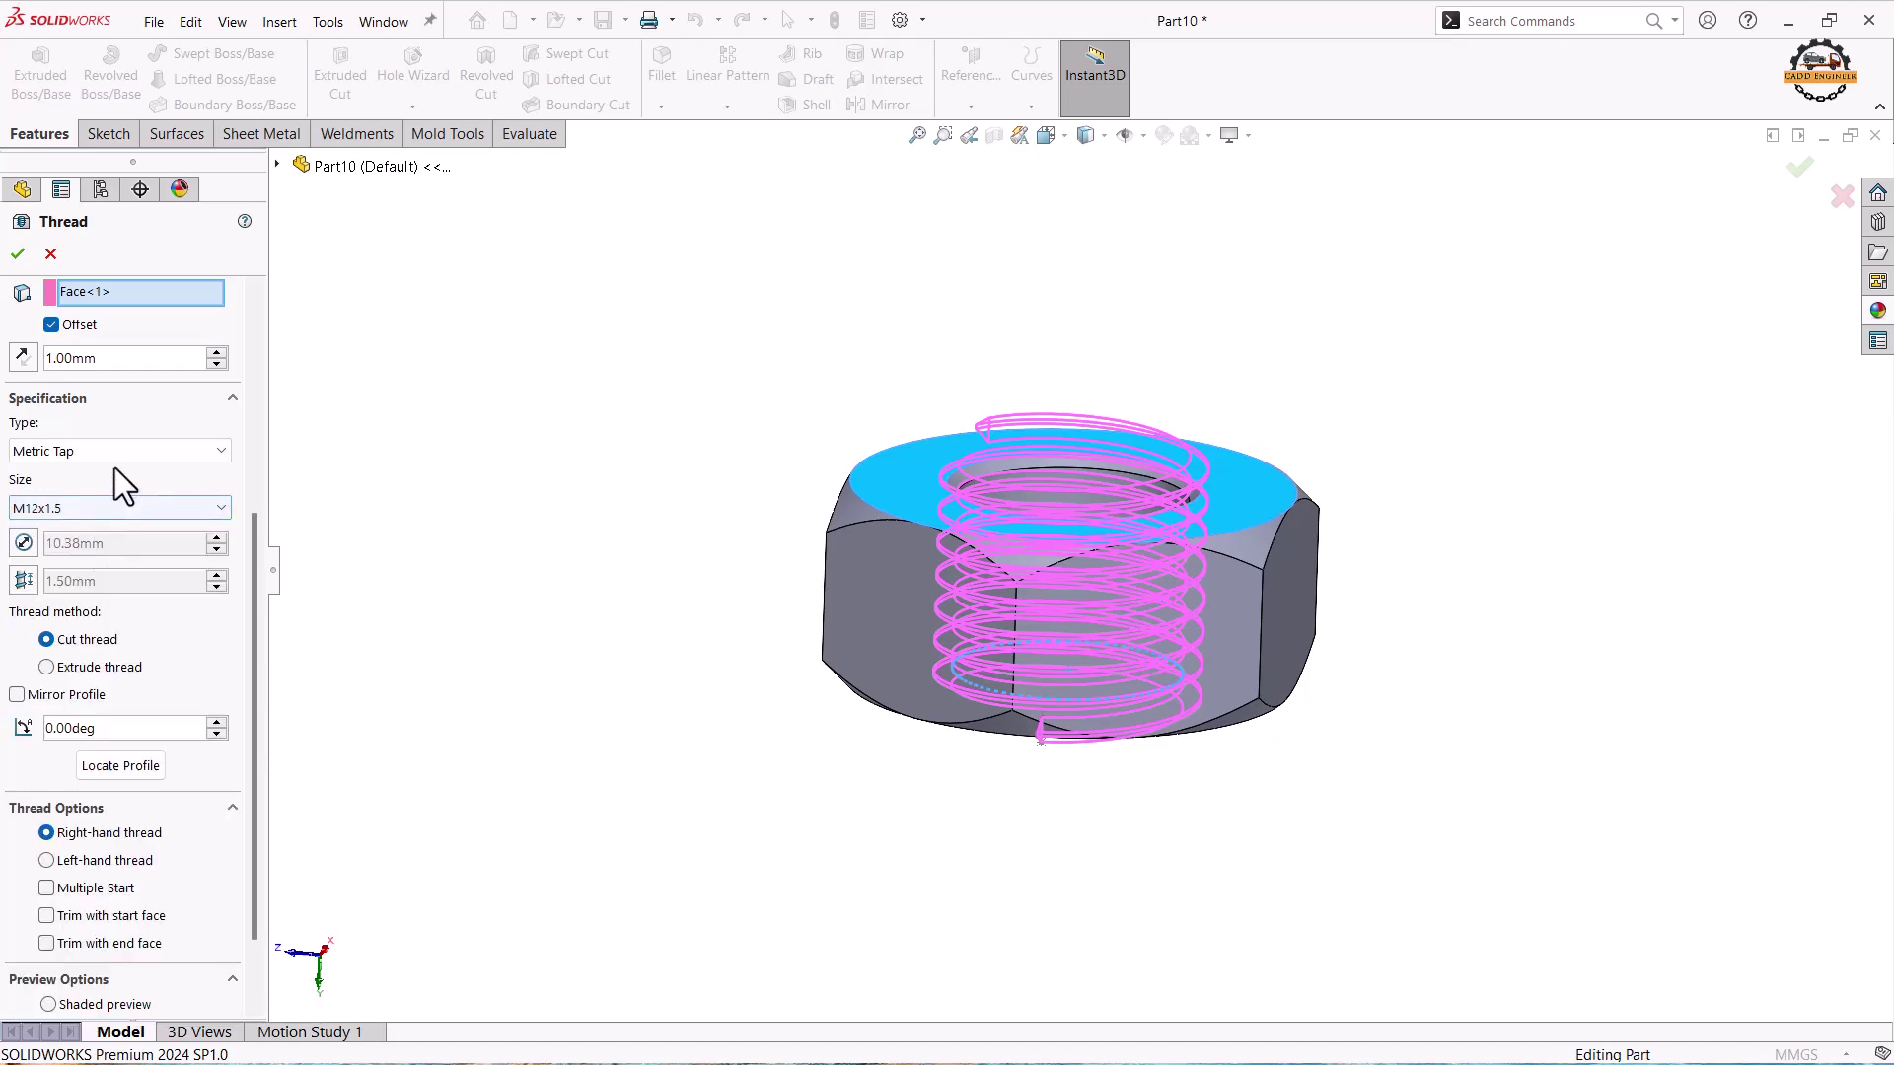
click(119, 453)
click(104, 523)
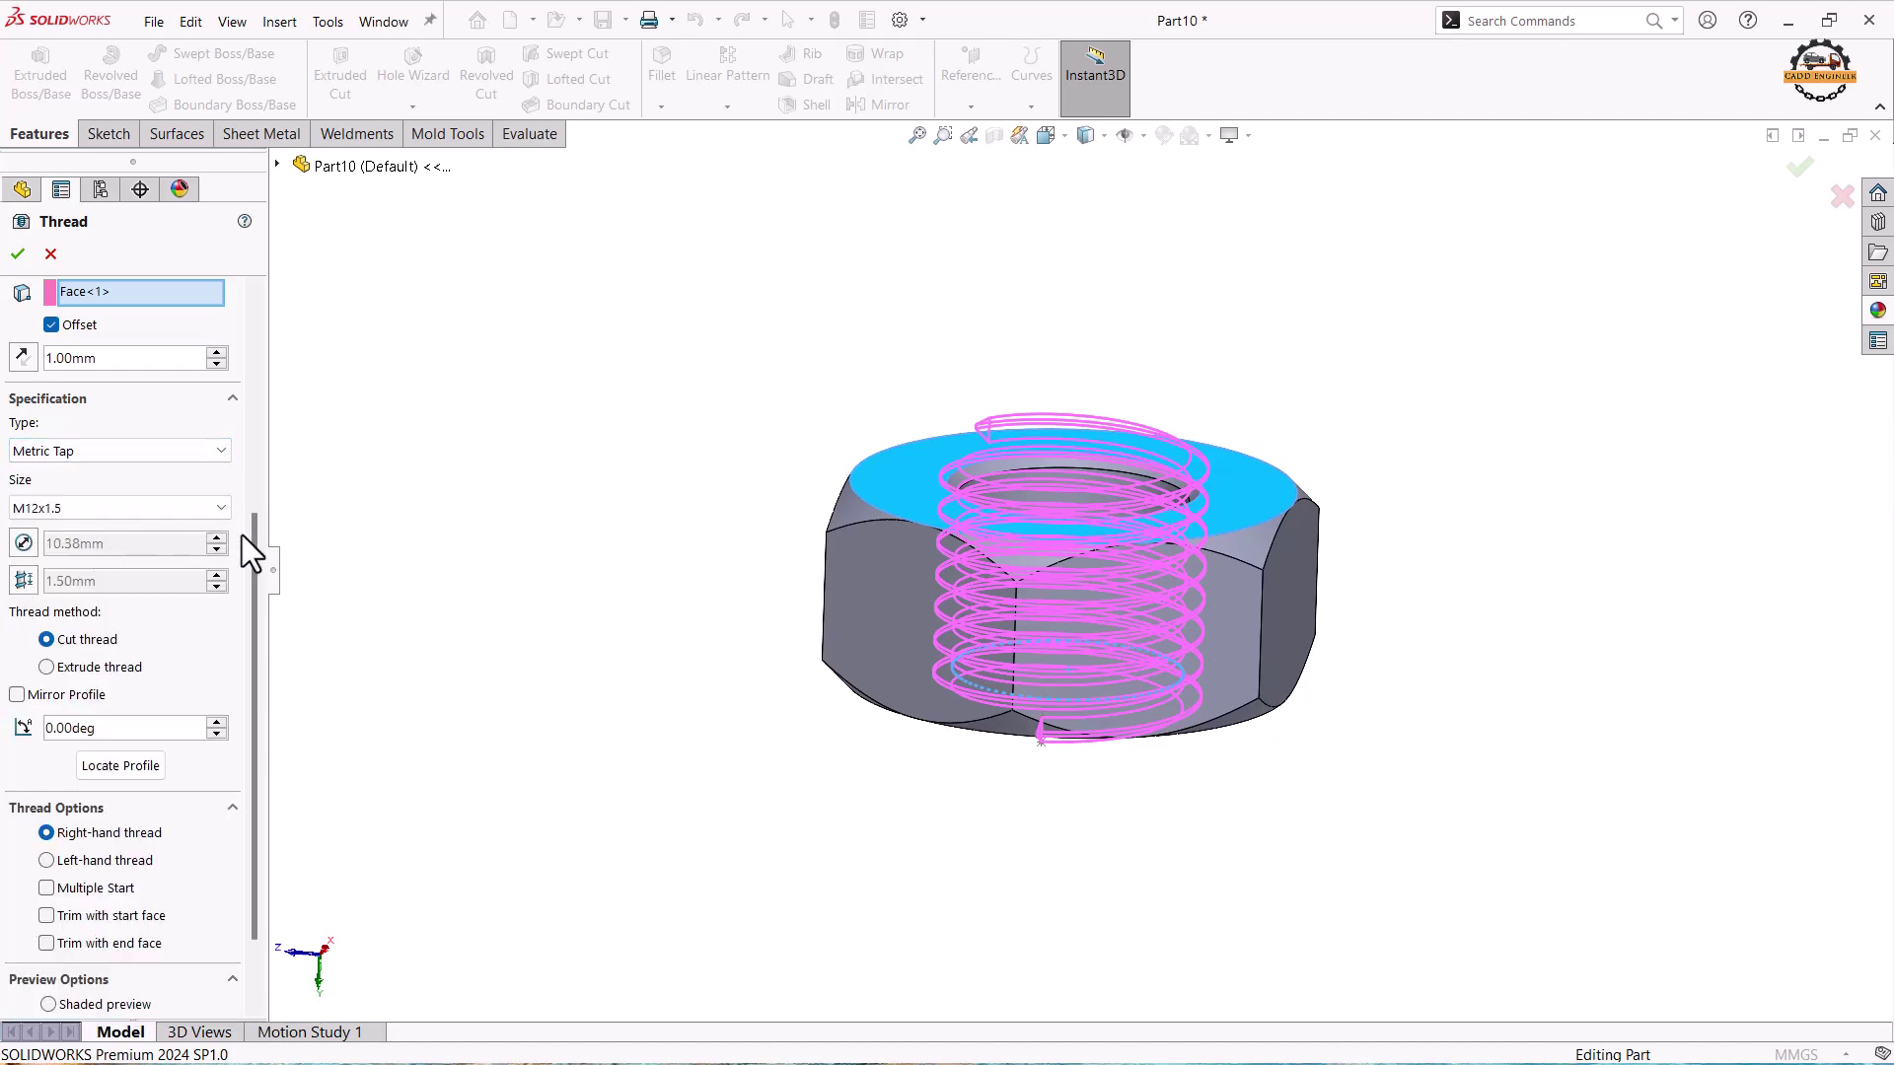
drag(257, 543, 251, 246)
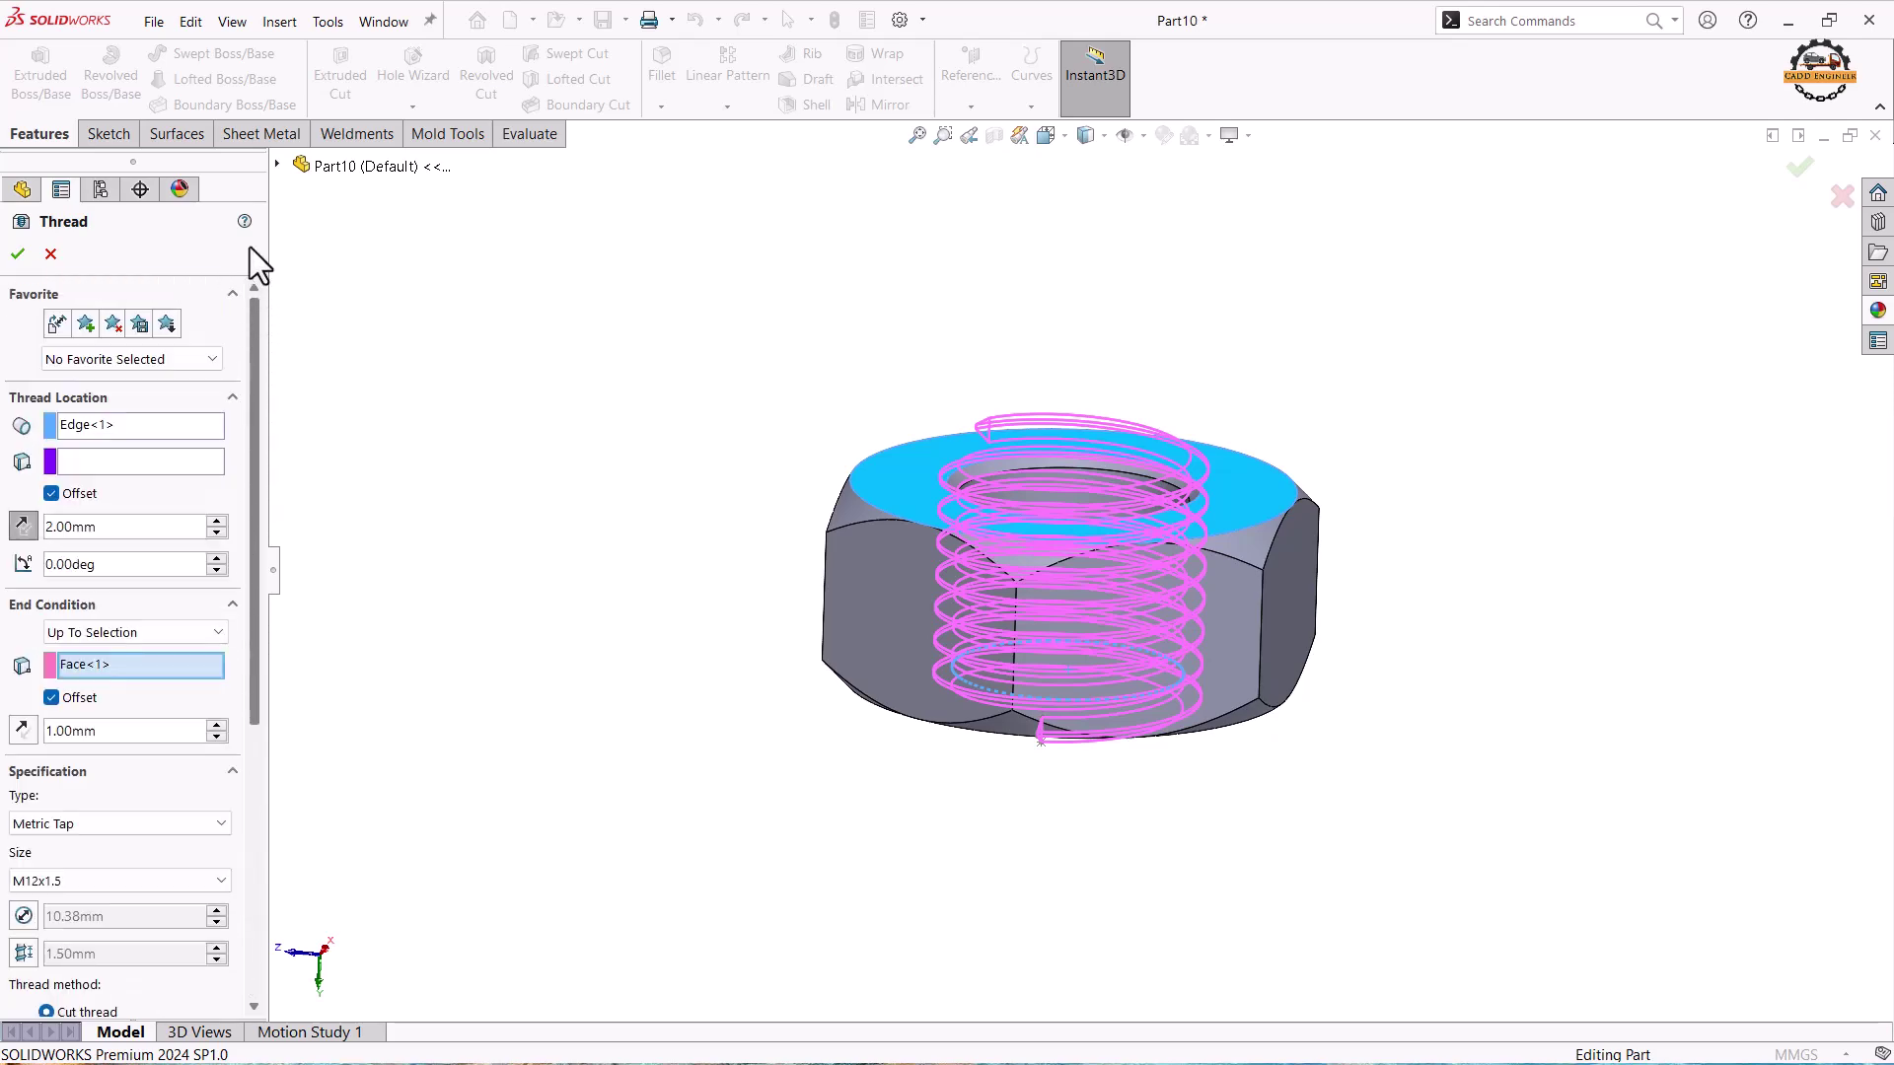
key(Return)
middle_drag(620, 550, 1124, 553)
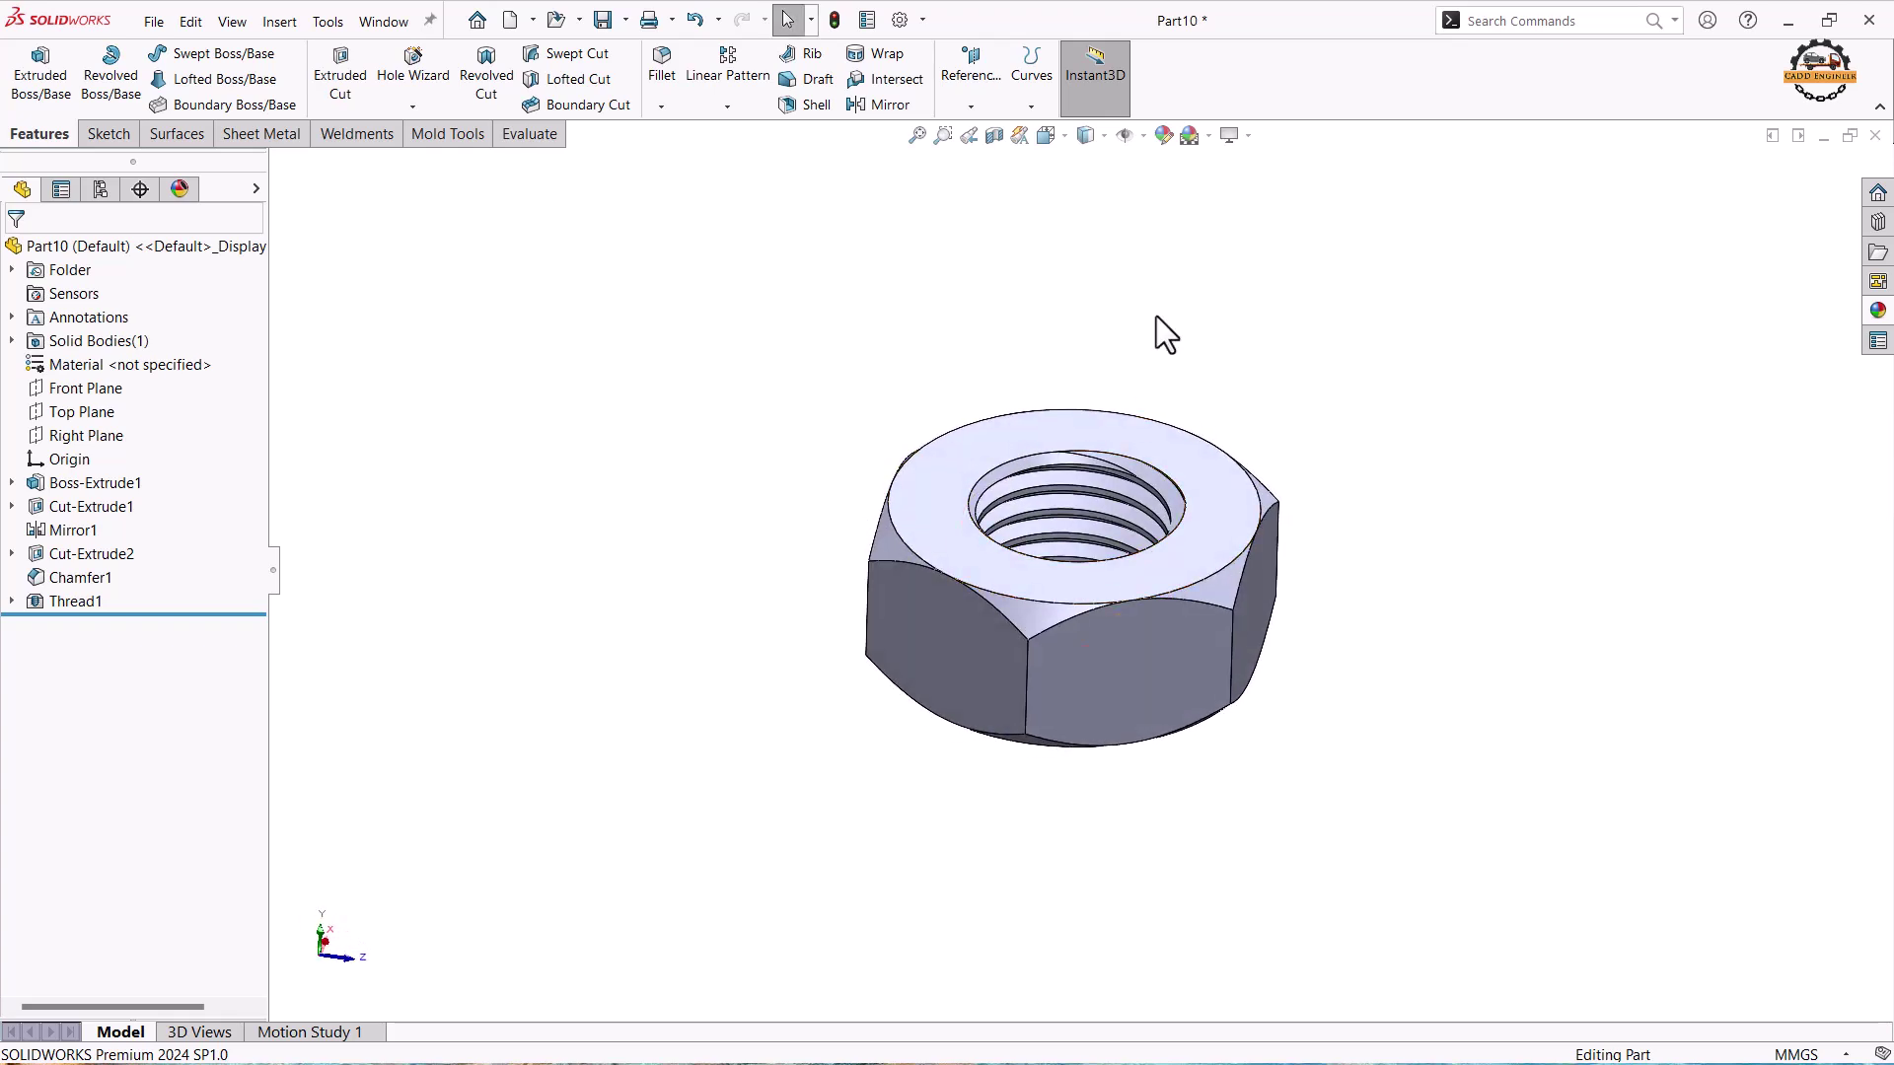
Apply the polished steel appearance from Metal > Steel to the whole part.
click(1162, 137)
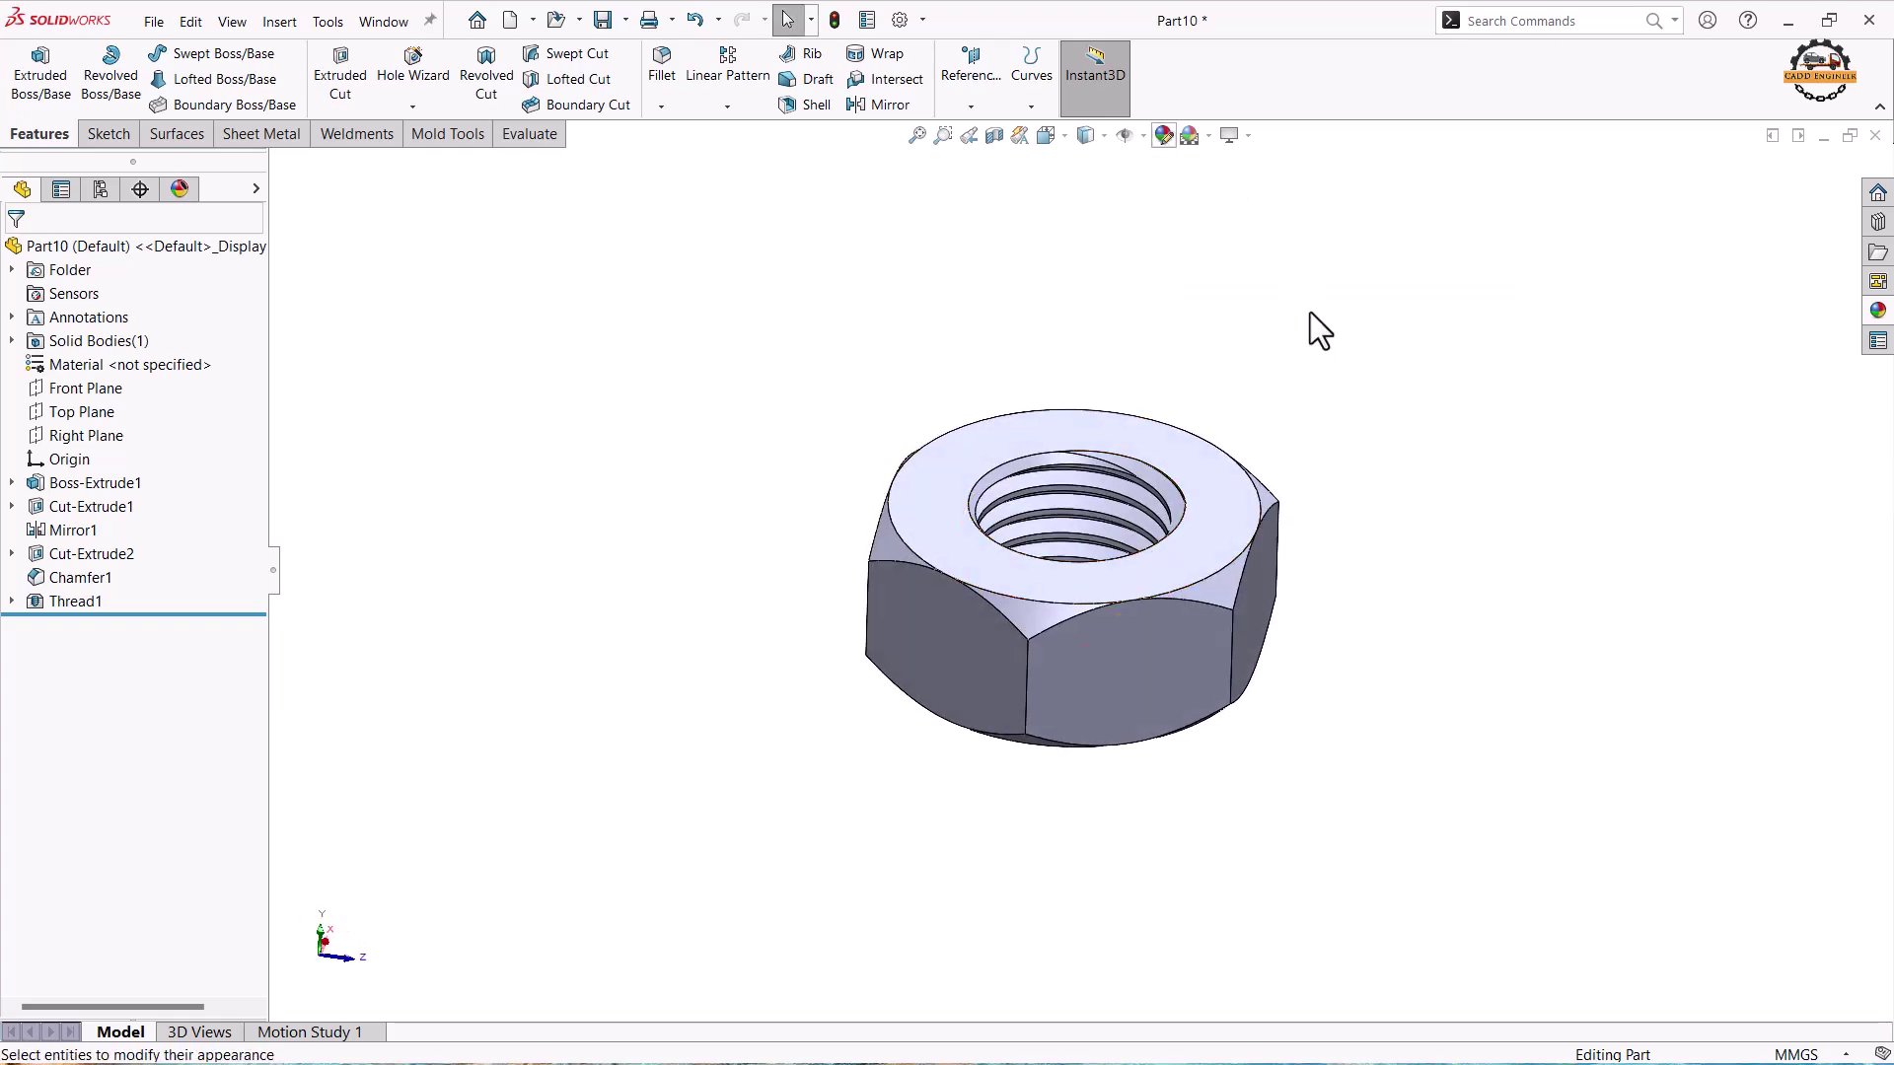
click(1766, 268)
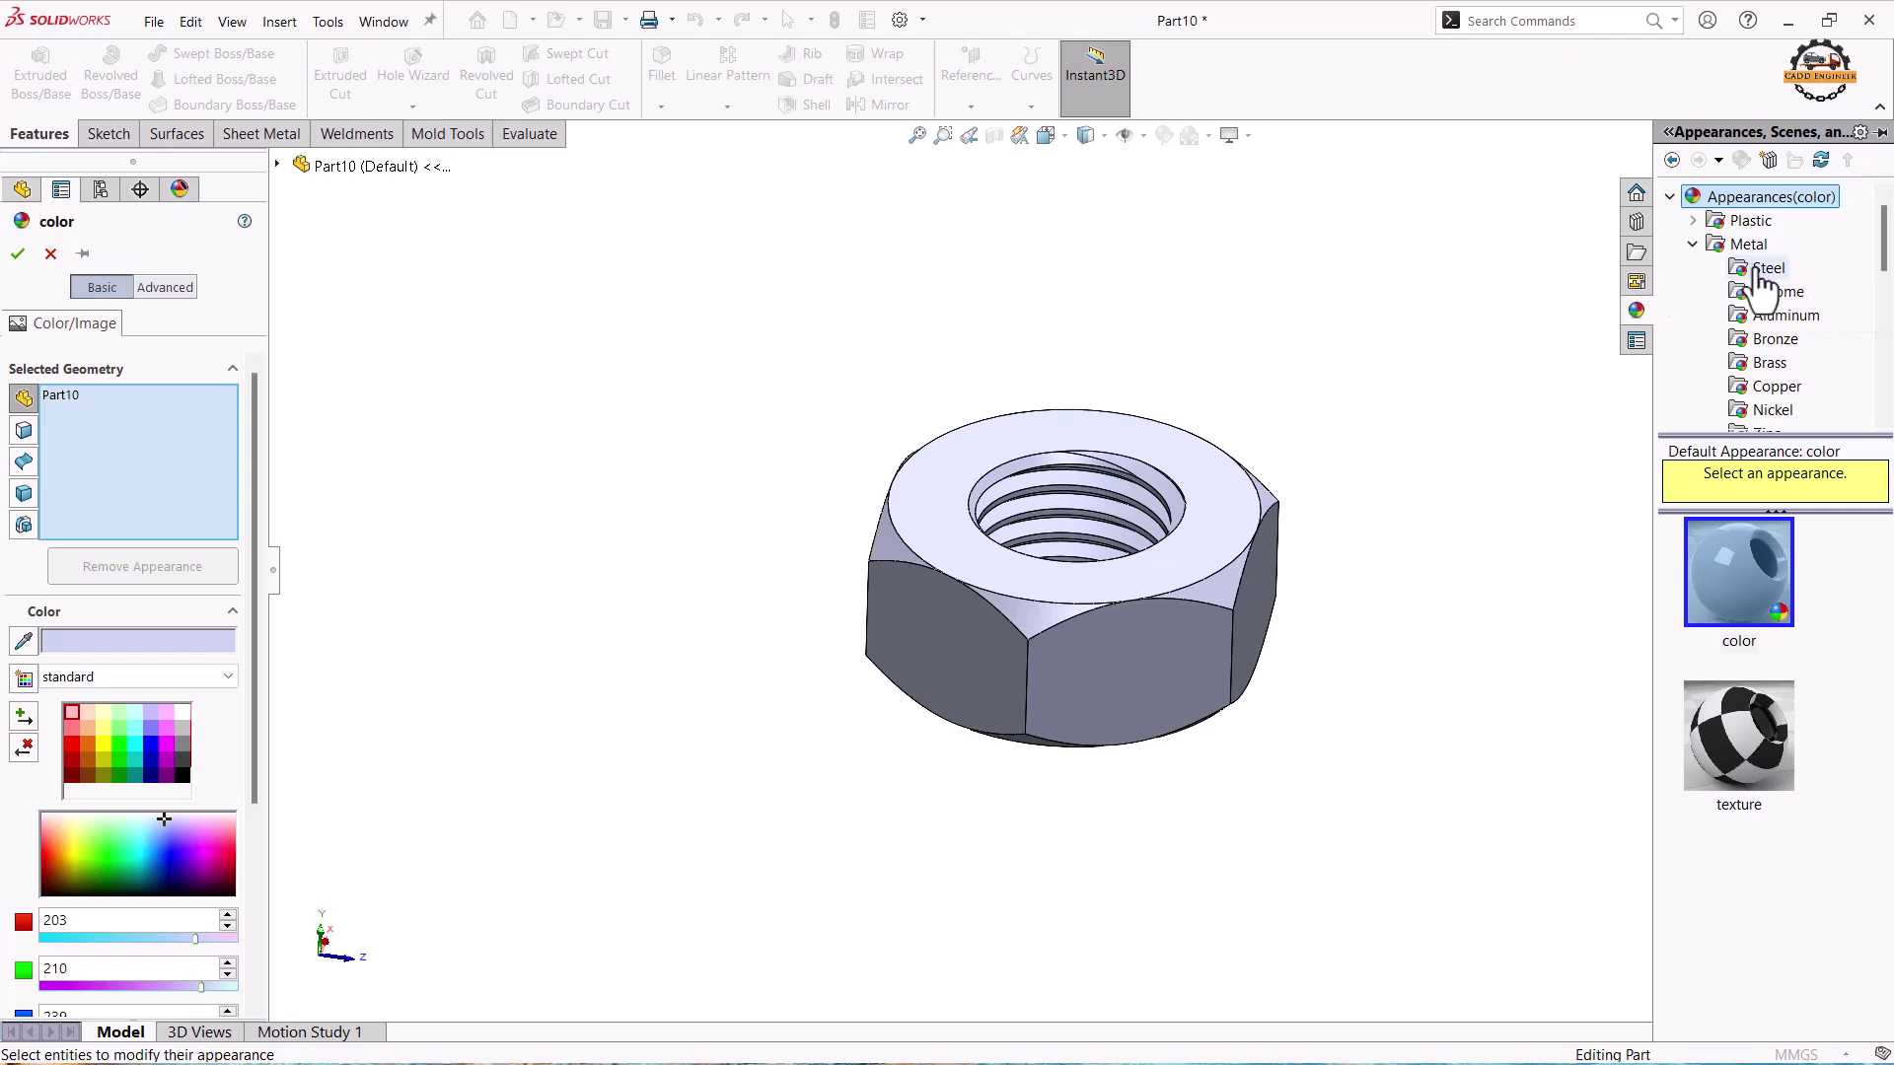
click(1732, 577)
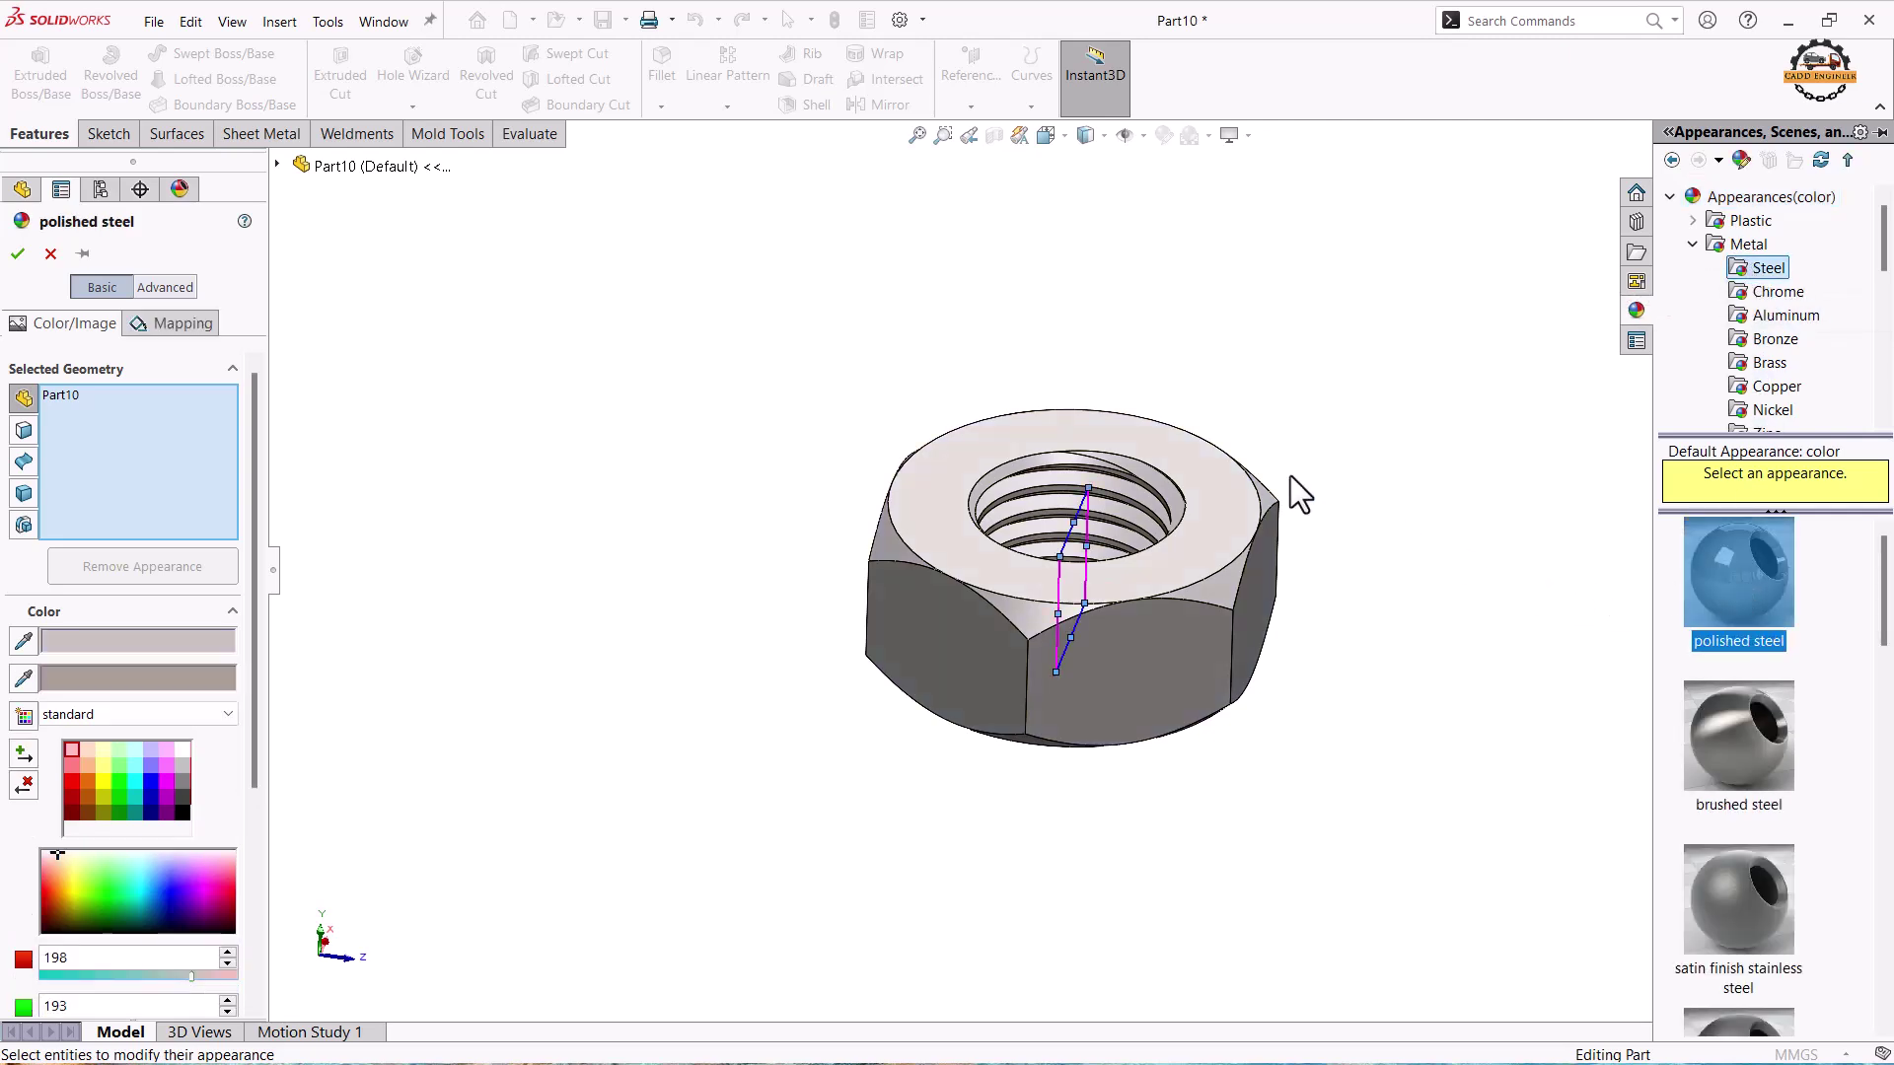
click(17, 253)
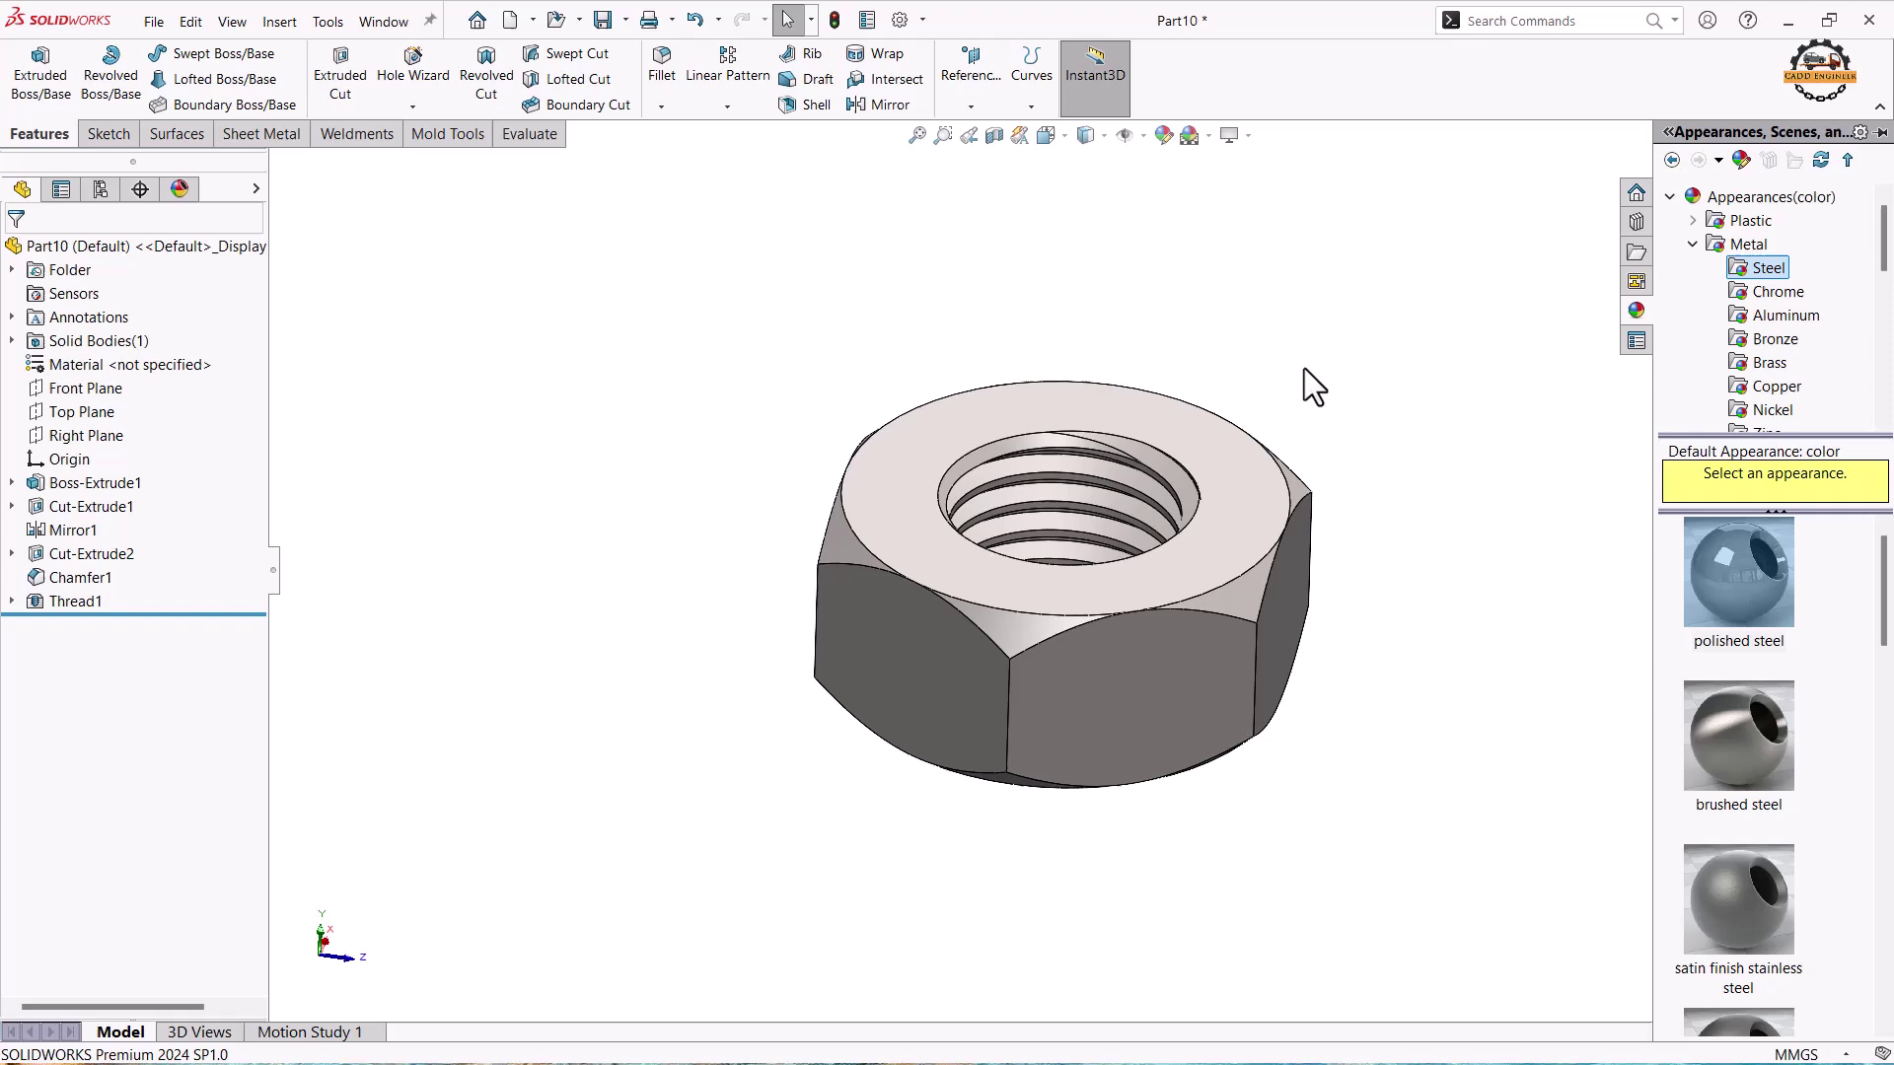